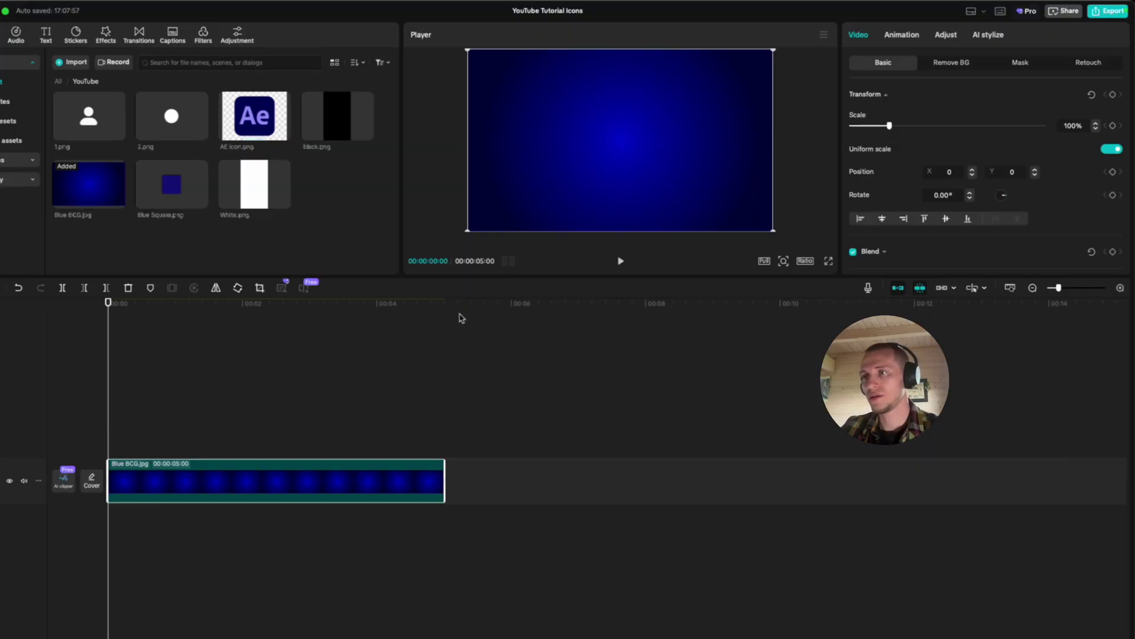
Place black.png on a new track above the blue background clip, starting at the beginning of the timeline
{"action": "mouse_move", "coordinate": [346, 118]}
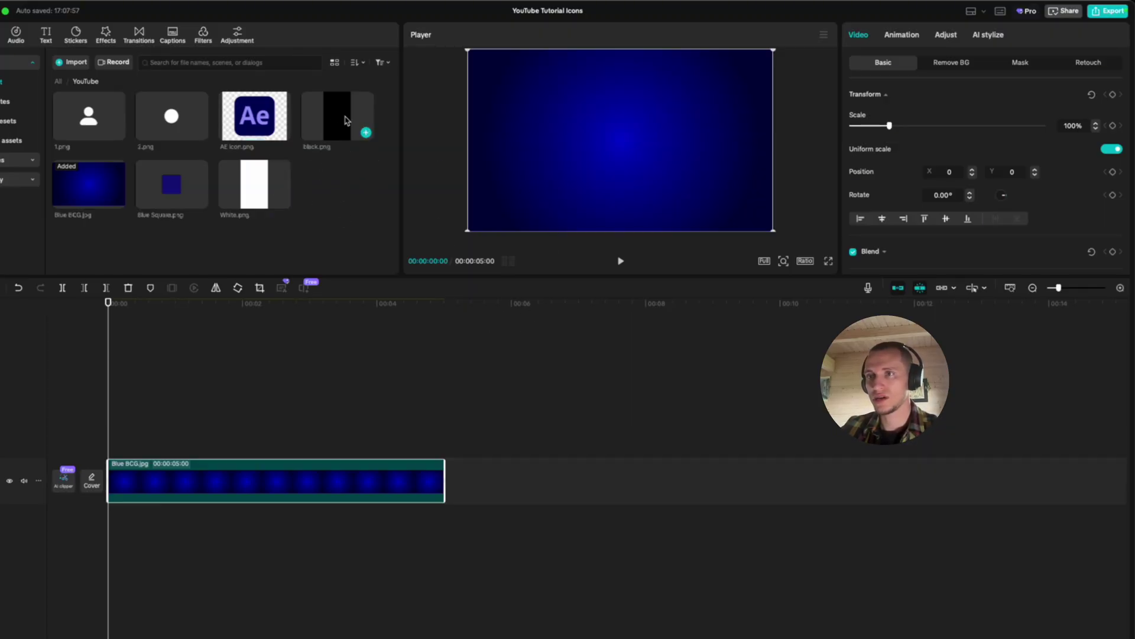
{"action": "left_click", "coordinate": [321, 141]}
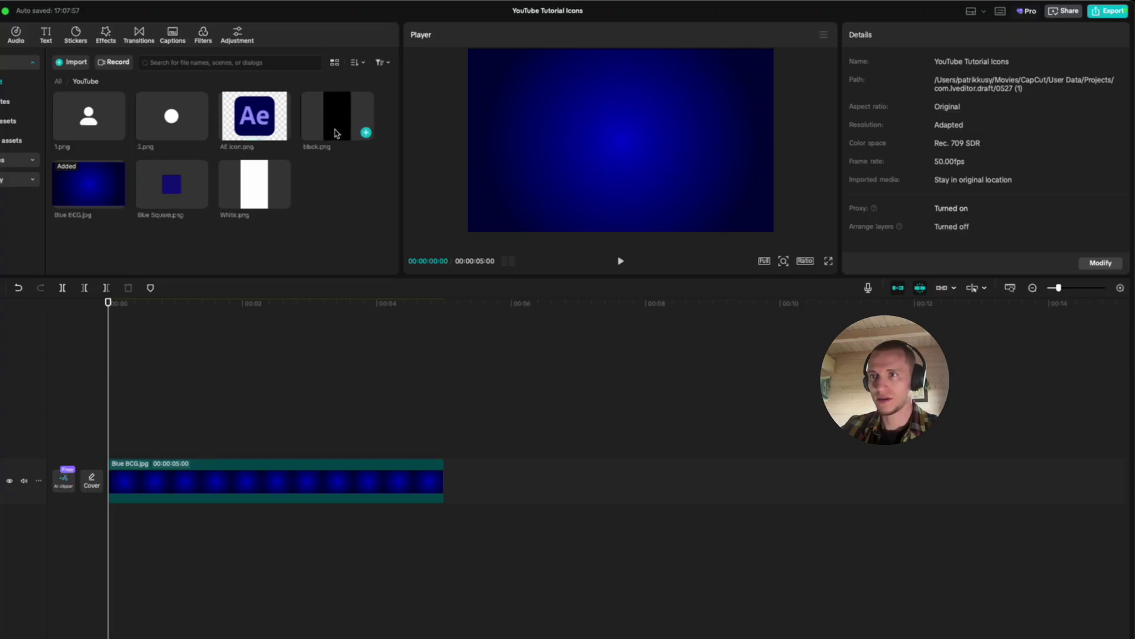
{"action": "left_click_drag", "start_coordinate": [336, 133], "coordinate": [142, 436]}
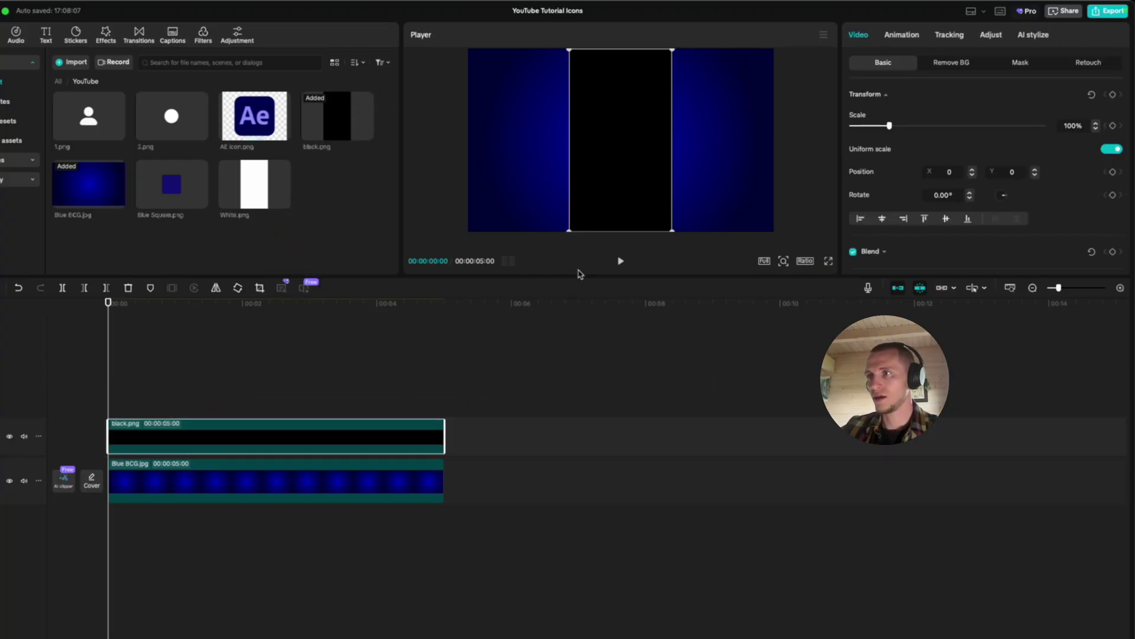
Rotate the black image 90° and centre both it and the blue background in the frame
{"action": "left_click_drag", "start_coordinate": [628, 162], "coordinate": [621, 142]}
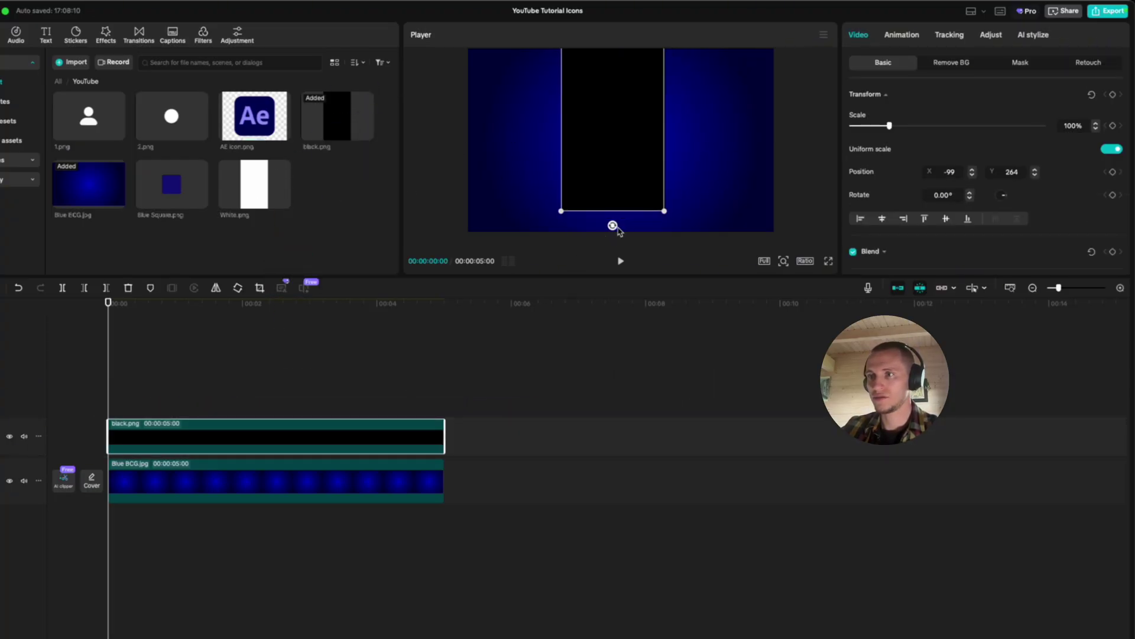
{"action": "left_click_drag", "start_coordinate": [625, 228], "coordinate": [623, 226]}
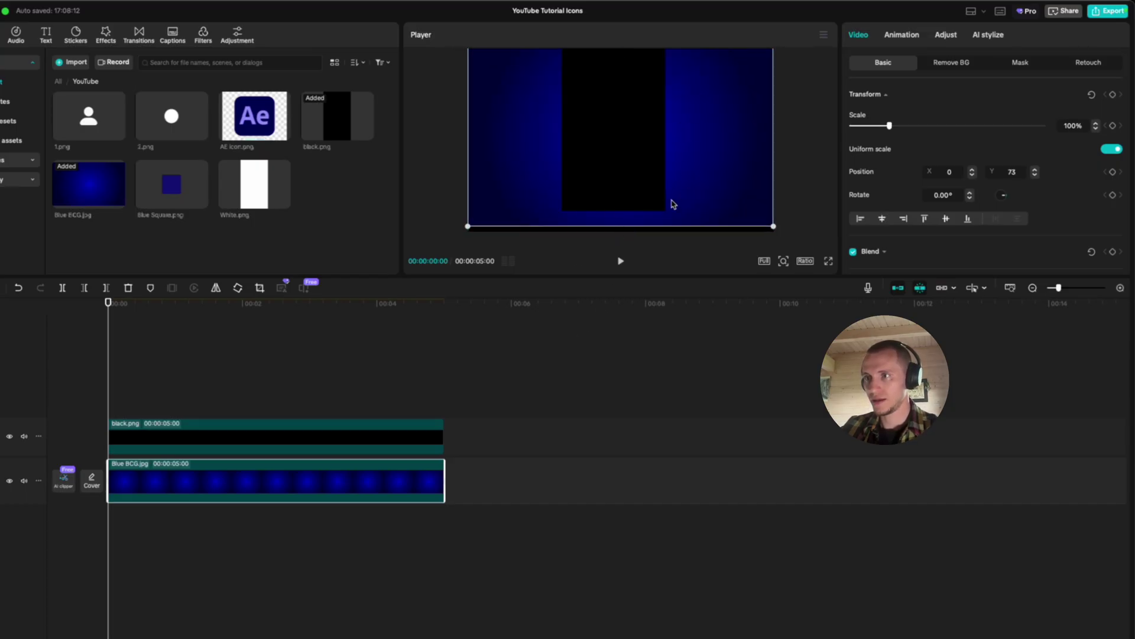
{"action": "mouse_move", "coordinate": [705, 148]}
{"action": "left_mouse_down"}
{"action": "mouse_move", "coordinate": [707, 161]}
{"action": "mouse_move", "coordinate": [709, 144]}
{"action": "left_mouse_up"}
{"action": "left_click", "coordinate": [368, 436]}
{"action": "left_click_drag", "start_coordinate": [615, 111], "coordinate": [639, 154]}
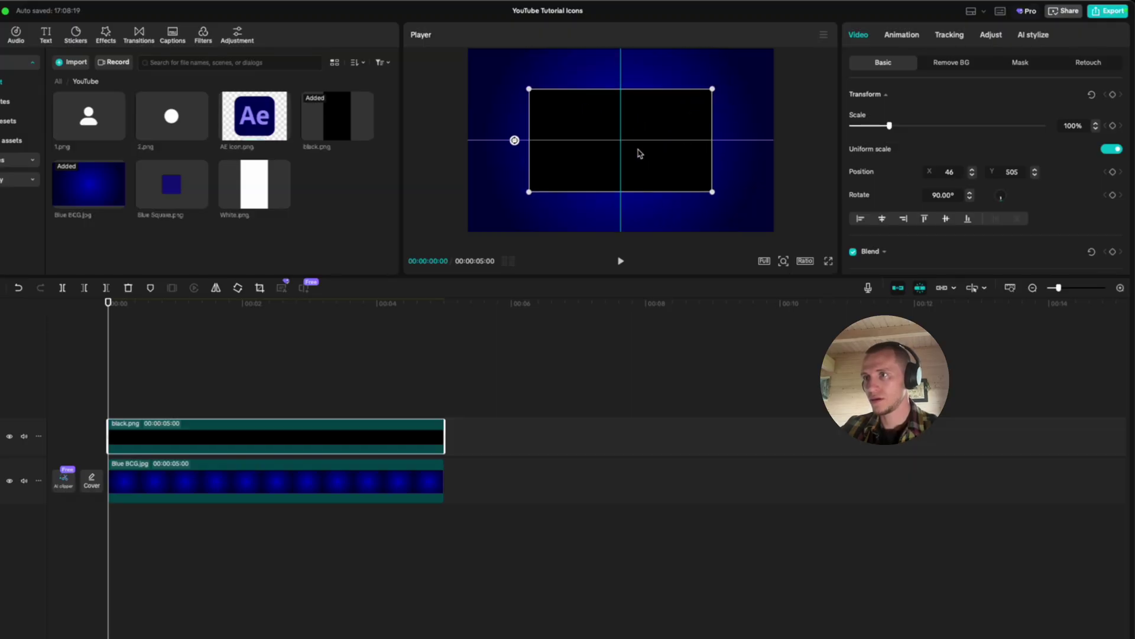
Scale the black image to 178% so it covers the whole frame
{"action": "left_click_drag", "start_coordinate": [712, 89], "coordinate": [790, 59]}
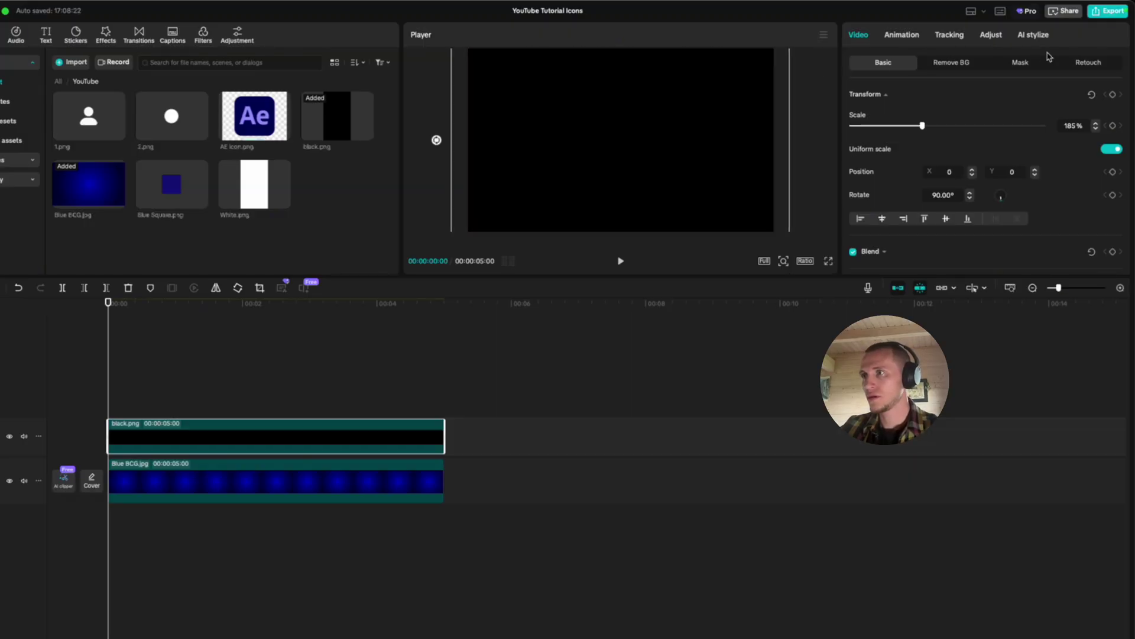
{"action": "left_click_drag", "start_coordinate": [924, 127], "coordinate": [921, 128]}
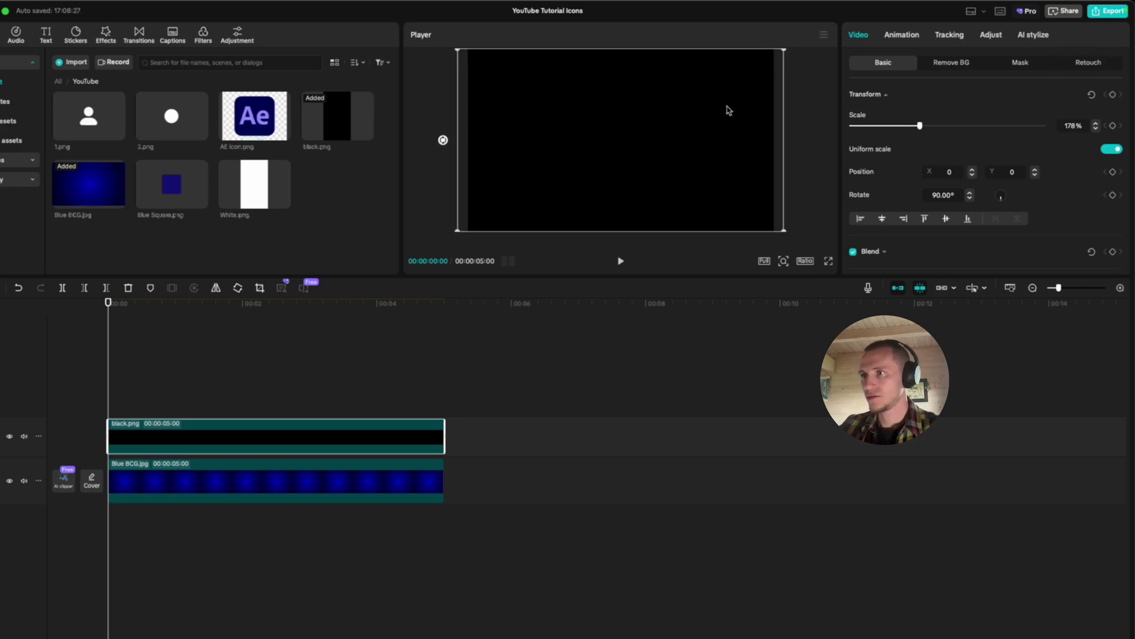
{"action": "left_click", "coordinate": [830, 112]}
{"action": "left_click", "coordinate": [362, 440]}
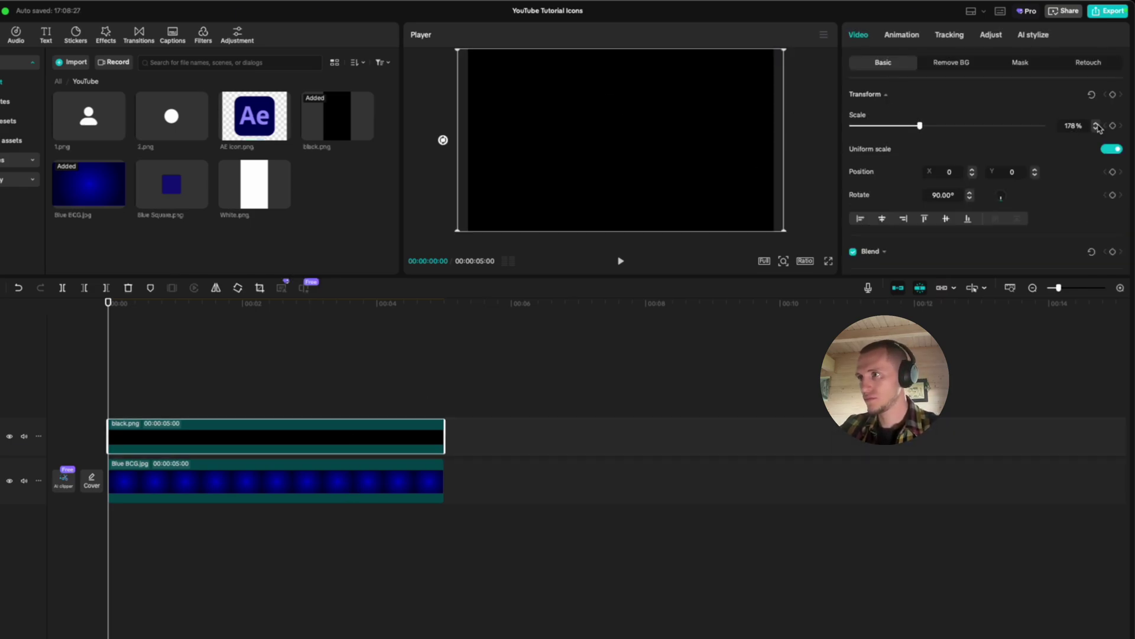
Add a Circle mask to the black clip and stretch it to the frame edges, about 1051 by 1780 in size
{"action": "left_click", "coordinate": [1015, 63]}
{"action": "left_click", "coordinate": [880, 114]}
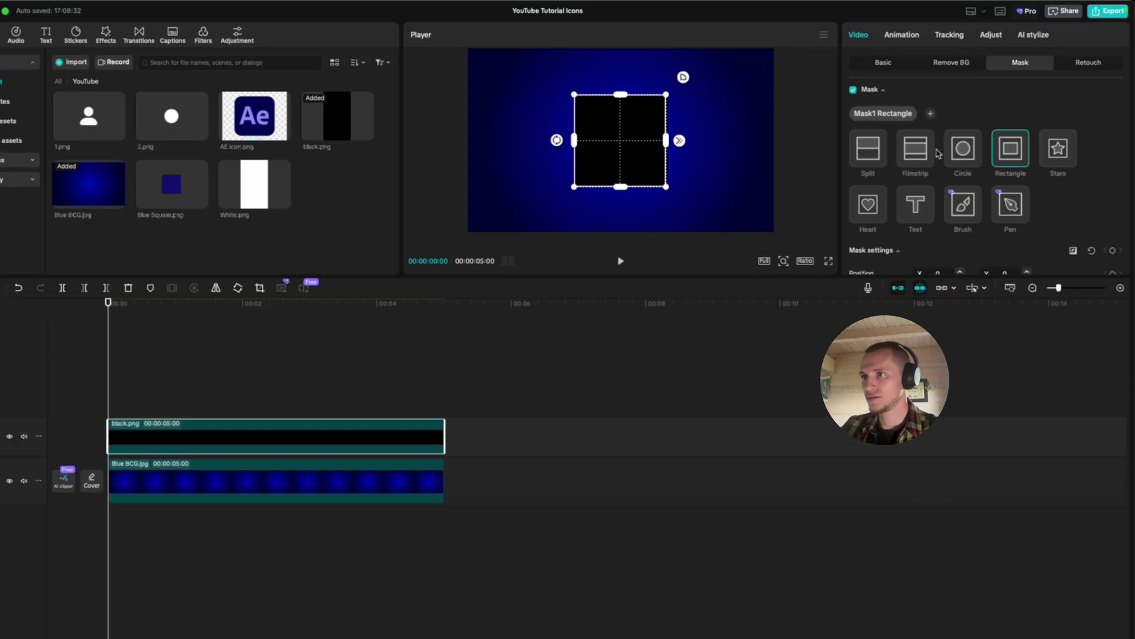
{"action": "left_click", "coordinate": [962, 148]}
{"action": "left_click_drag", "start_coordinate": [666, 142], "coordinate": [724, 152]}
{"action": "left_click_drag", "start_coordinate": [620, 99], "coordinate": [621, 52]}
Reverse the circle mask and set its feather to 70 for a vignette, and return the playhead to the start
{"action": "scroll", "coordinate": [1095, 239], "scroll_direction": "down", "scroll_amount": 1}
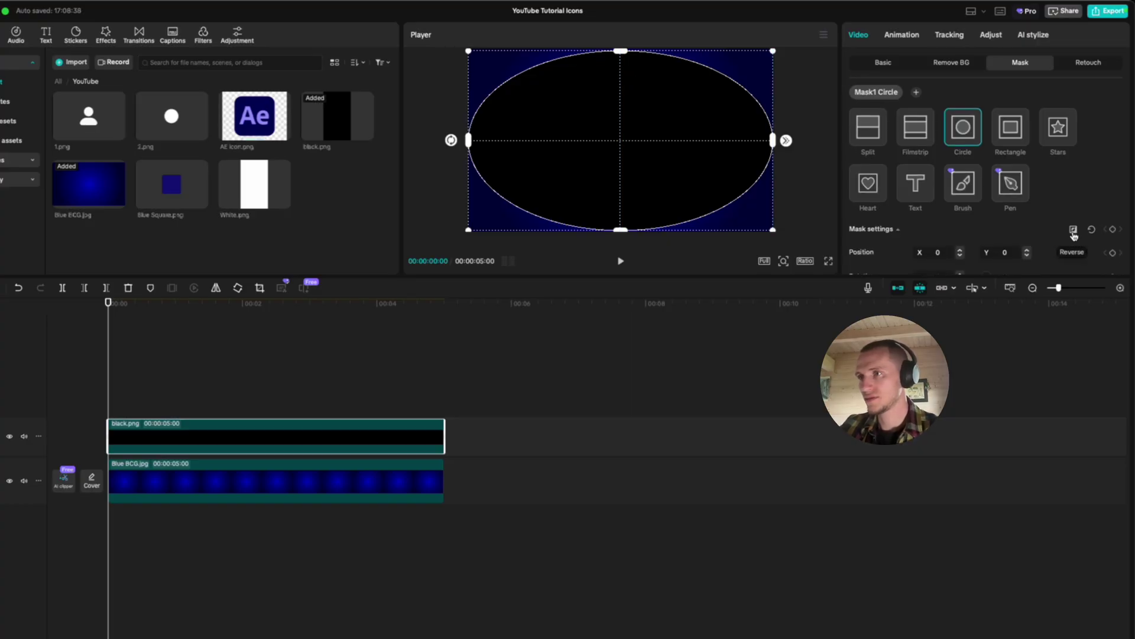
{"action": "left_click", "coordinate": [1074, 230]}
{"action": "scroll", "coordinate": [1080, 257], "scroll_direction": "down", "scroll_amount": 1}
{"action": "scroll", "coordinate": [1081, 257], "scroll_direction": "down", "scroll_amount": 3}
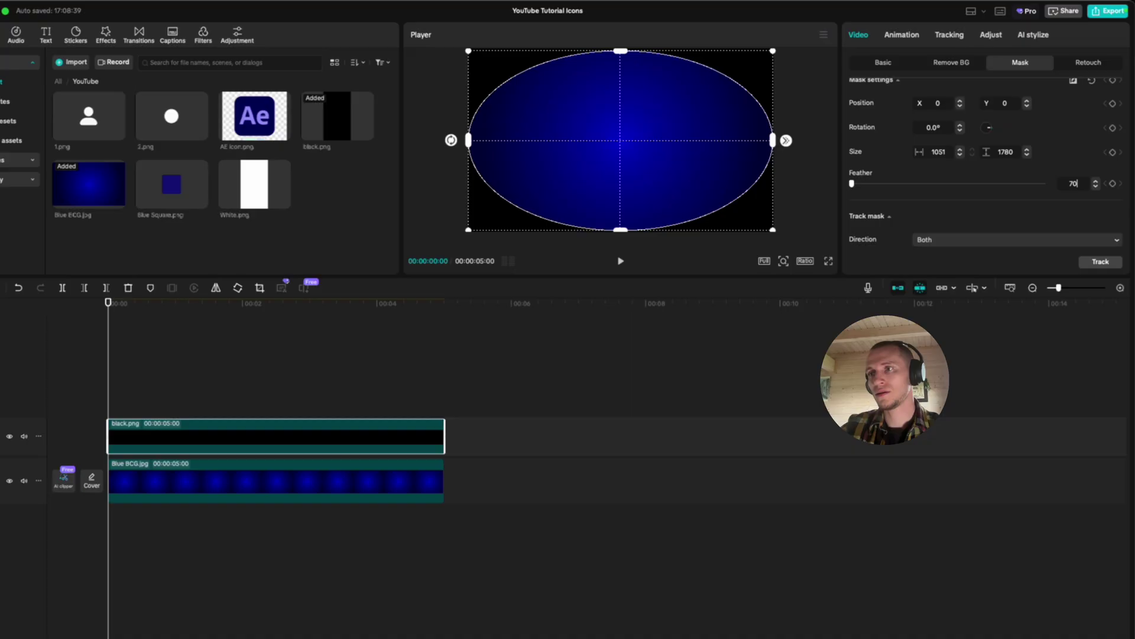
{"action": "key", "text": "Return"}
{"action": "left_click", "coordinate": [397, 349]}
{"action": "left_click", "coordinate": [260, 353]}
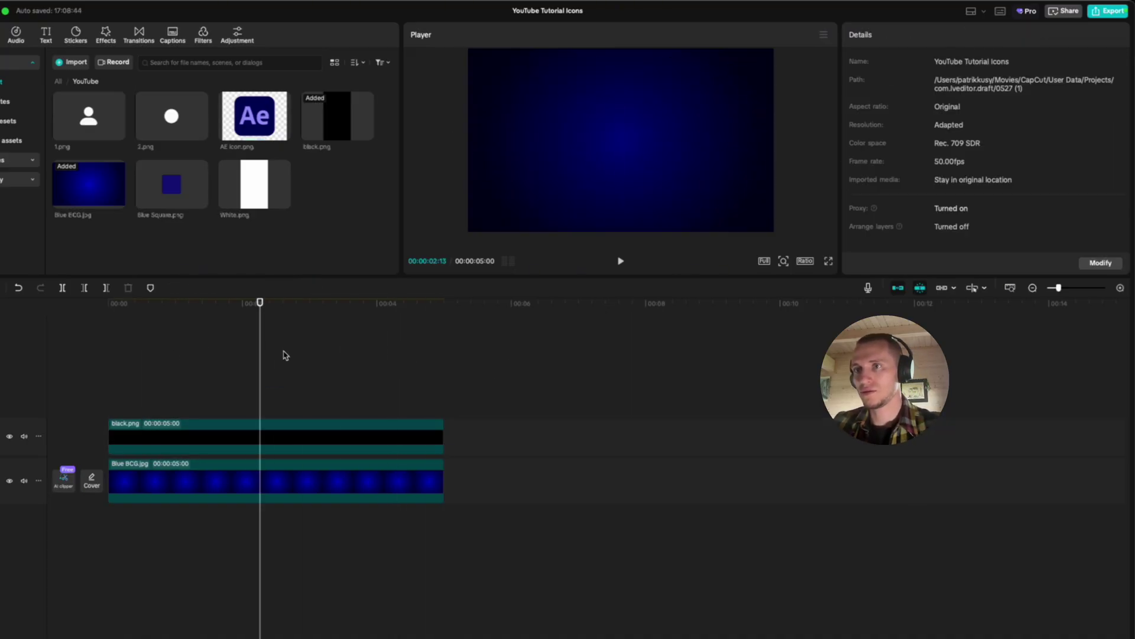
{"action": "left_click", "coordinate": [41, 386]}
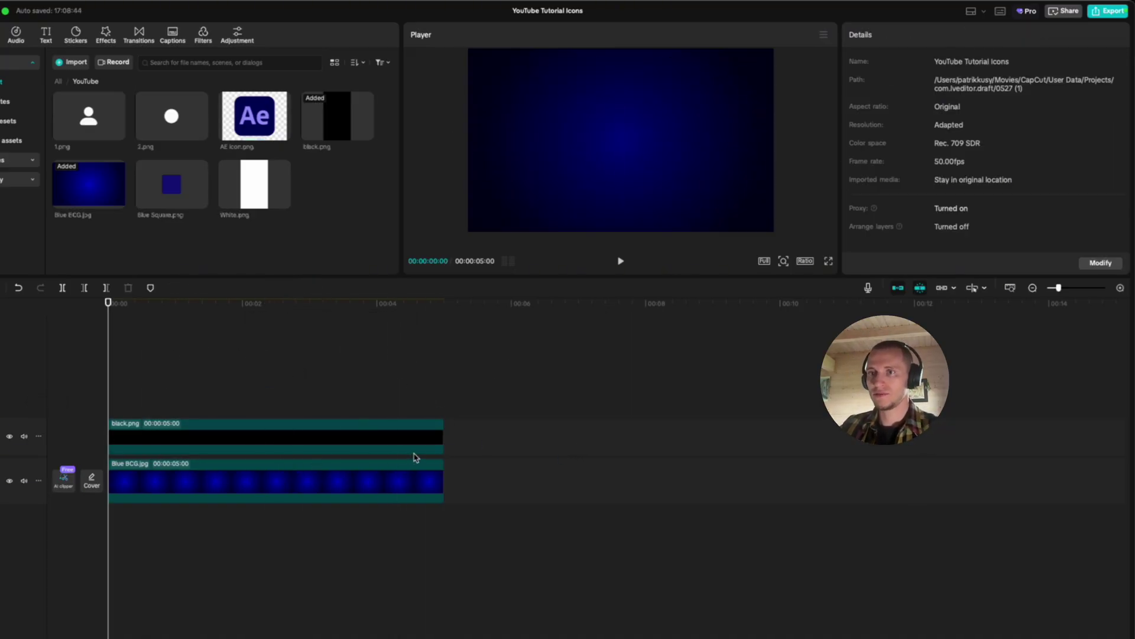
Stack Blue Square.png and 1.png on new tracks above the black clip, shrinking the person icon to fit inside the square
{"action": "mouse_move", "coordinate": [180, 212]}
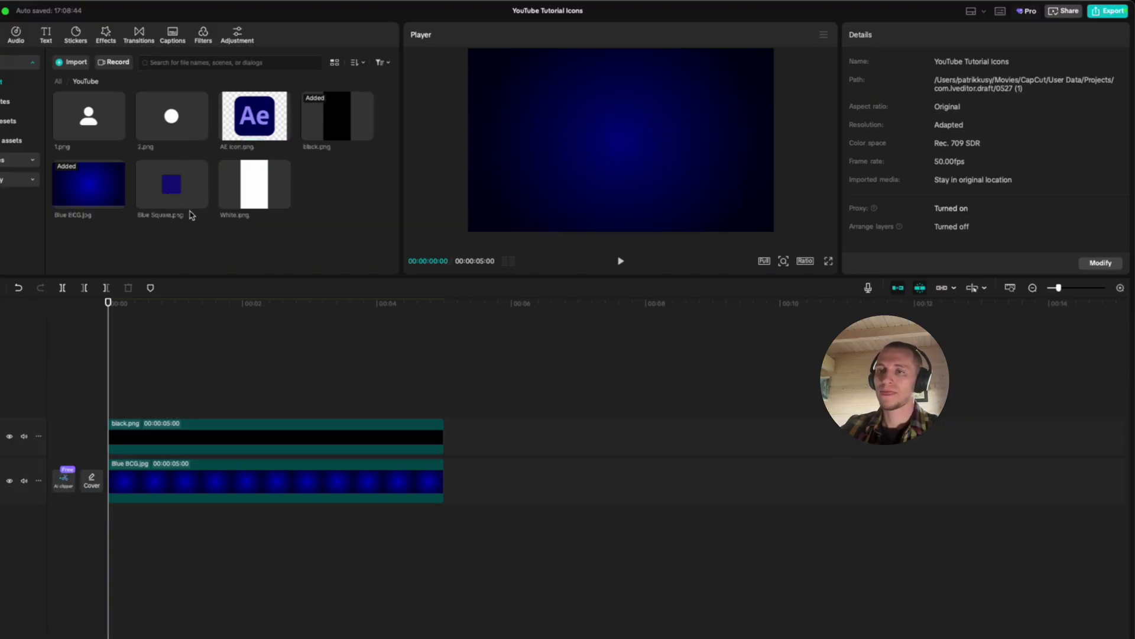
{"action": "left_click_drag", "start_coordinate": [157, 185], "coordinate": [98, 399]}
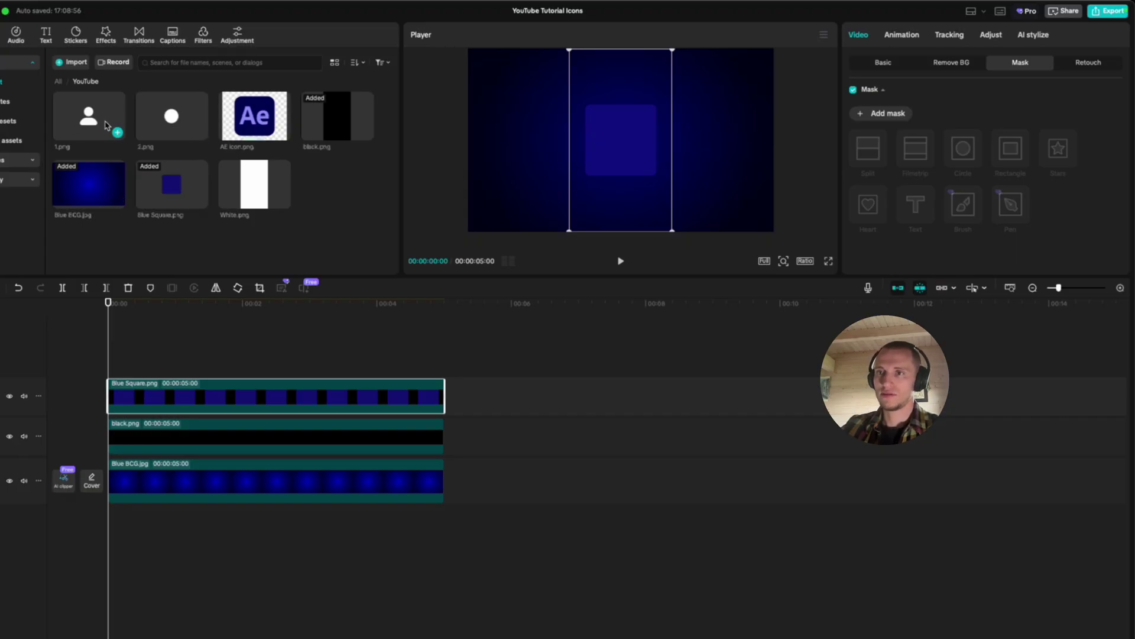
{"action": "left_click_drag", "start_coordinate": [71, 121], "coordinate": [131, 326]}
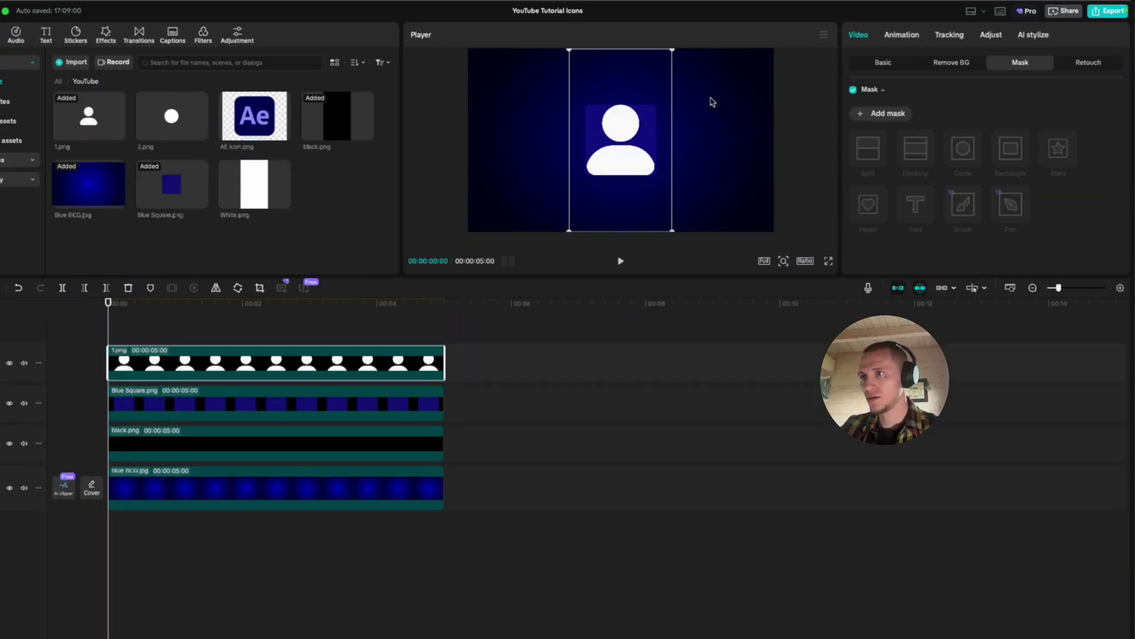
{"action": "left_click_drag", "start_coordinate": [678, 54], "coordinate": [649, 79]}
Add a Split mask to the person icon and position it so only the body shows and the head is hidden
{"action": "scroll", "coordinate": [626, 163], "scroll_direction": "up", "scroll_amount": 5}
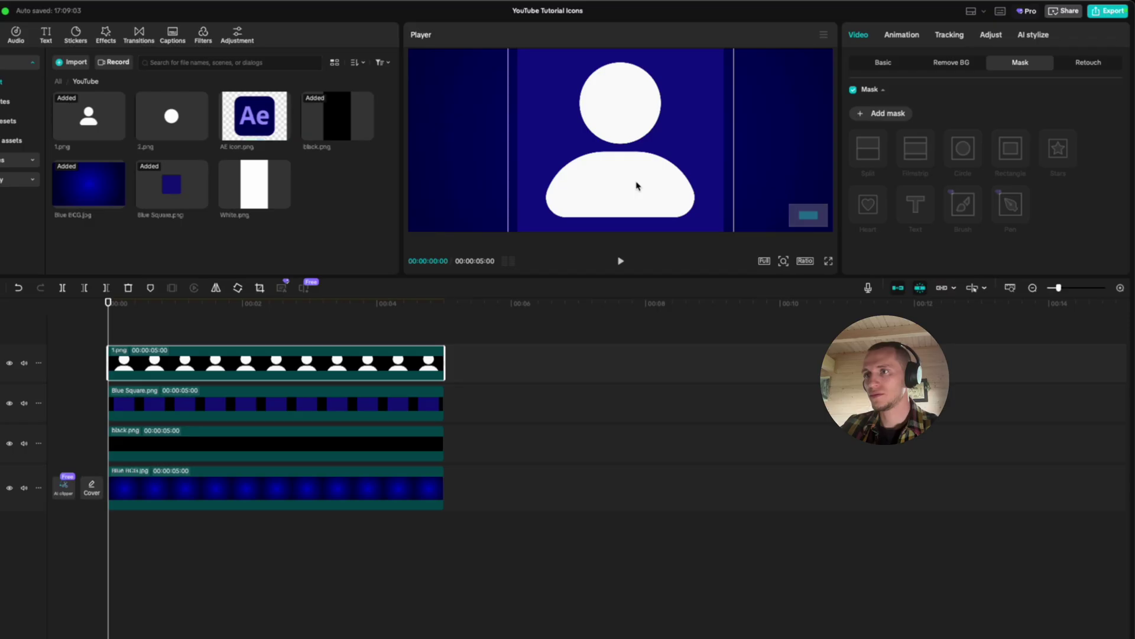
{"action": "left_click", "coordinate": [906, 115]}
{"action": "left_click", "coordinate": [860, 158]}
{"action": "left_click_drag", "start_coordinate": [621, 155], "coordinate": [644, 152]}
{"action": "left_click", "coordinate": [330, 325]}
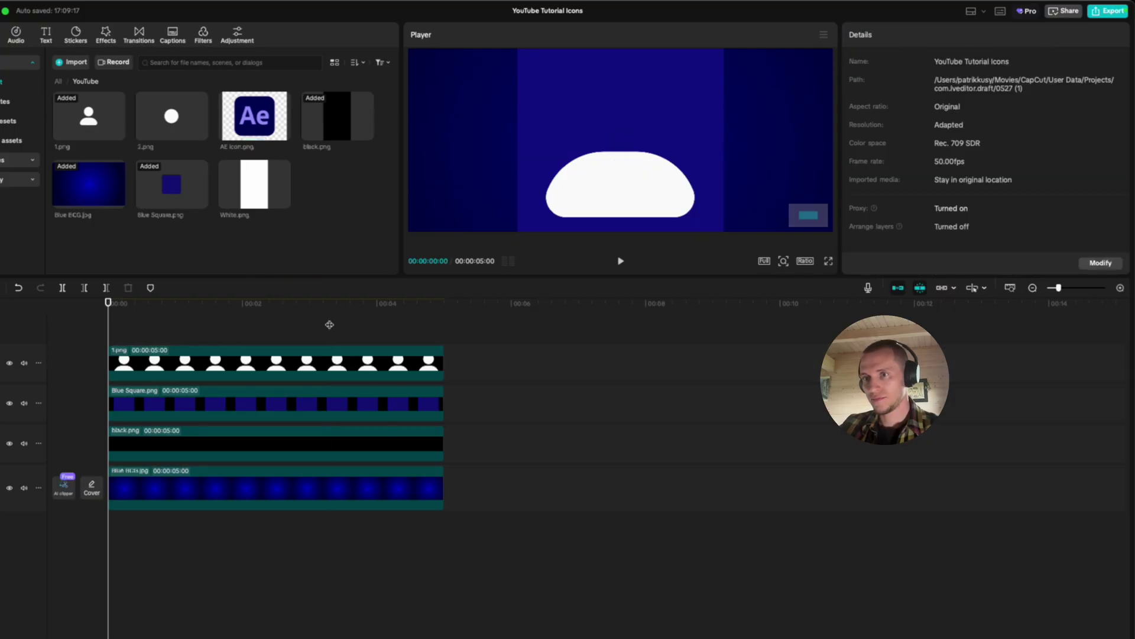
Convert the masked 1.png clip into a compound clip
{"action": "left_click_drag", "start_coordinate": [216, 302], "coordinate": [260, 303]}
{"action": "left_click", "coordinate": [267, 361]}
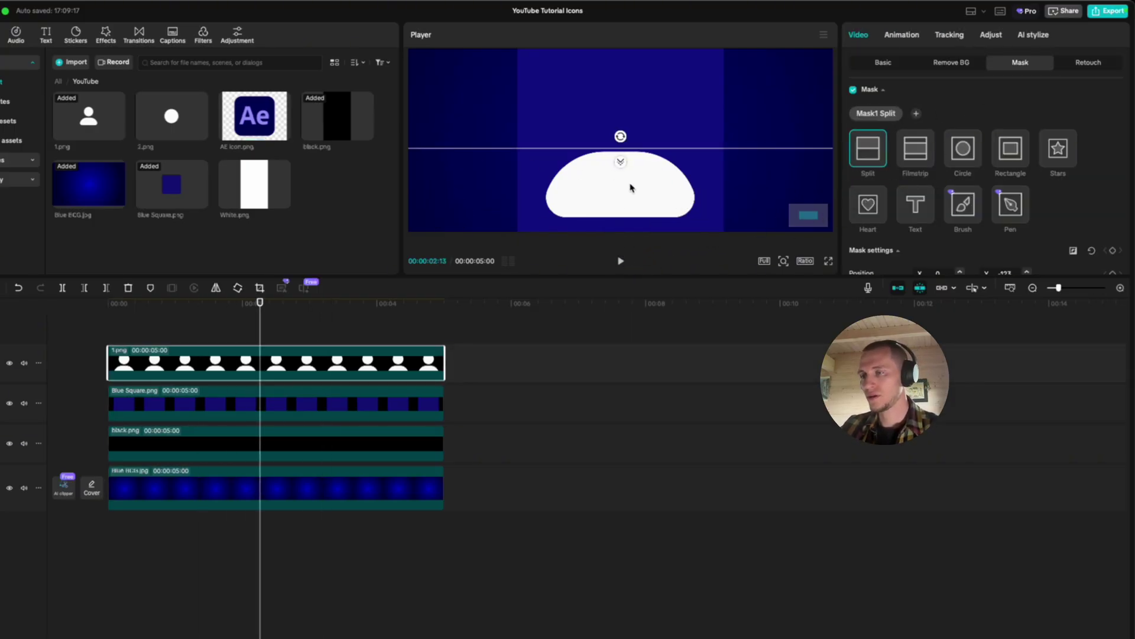
{"action": "right_click", "coordinate": [324, 364]}
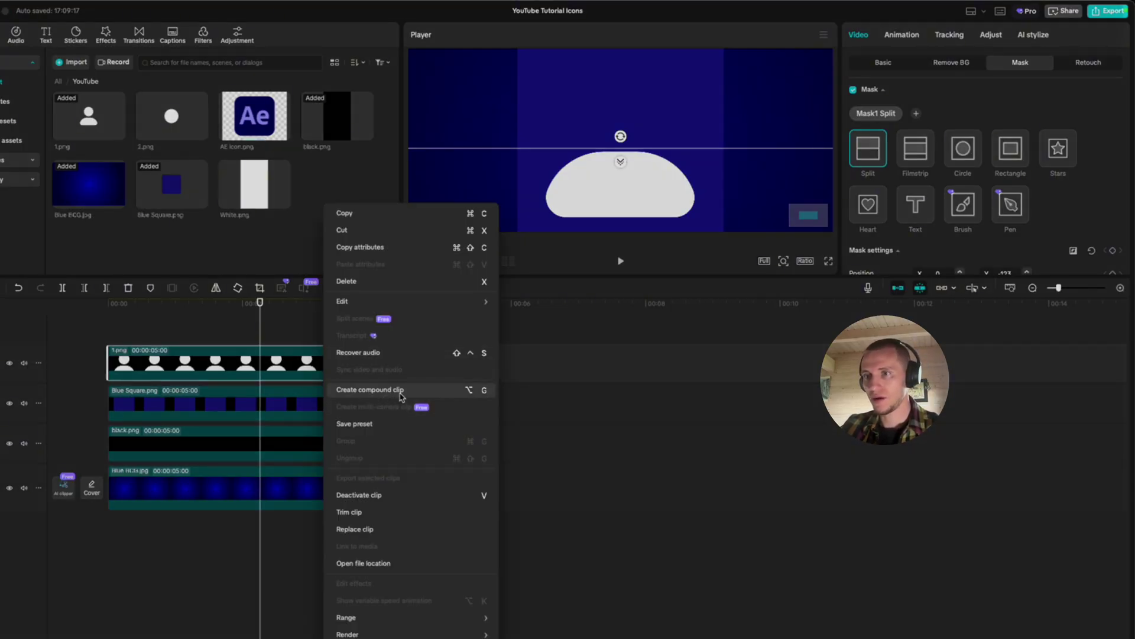
{"action": "left_click", "coordinate": [299, 368]}
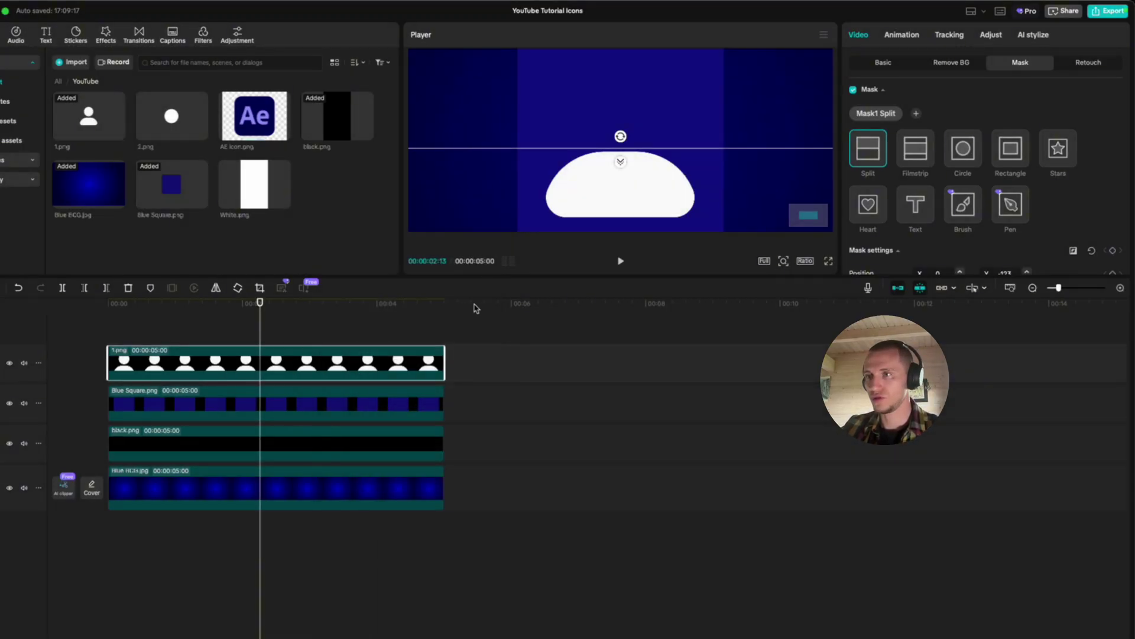
{"action": "key", "text": "alt+g"}
Apply a feathered Split mask to the compound clip so the body fades out toward its lower edge
{"action": "left_click", "coordinate": [869, 116]}
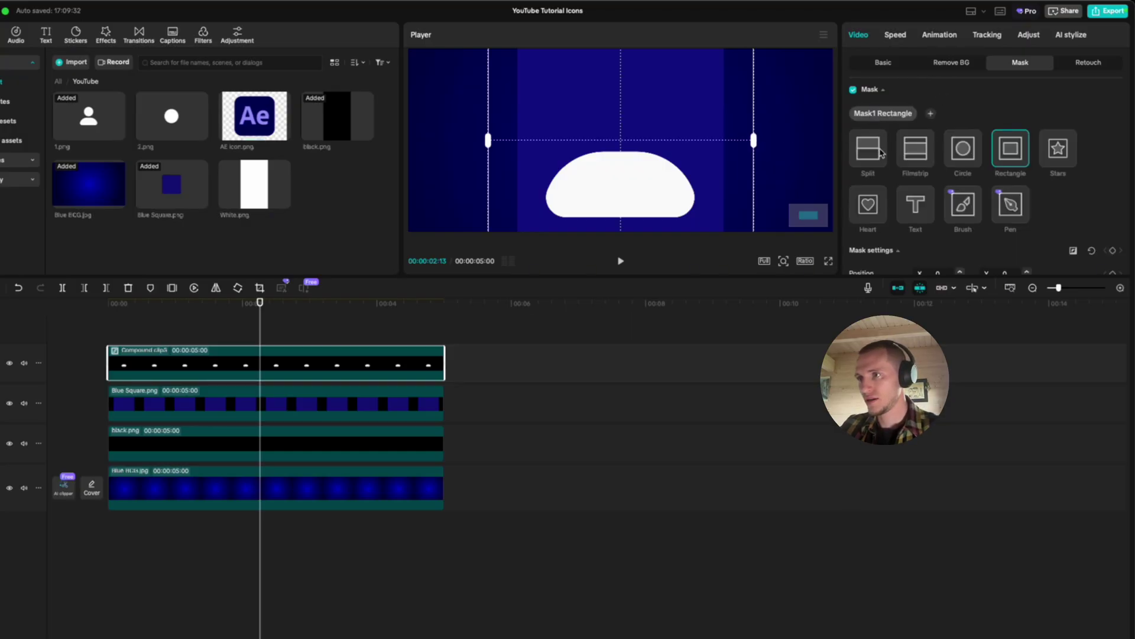
{"action": "left_click_drag", "start_coordinate": [642, 135], "coordinate": [611, 126]}
{"action": "left_click_drag", "start_coordinate": [663, 163], "coordinate": [663, 157]}
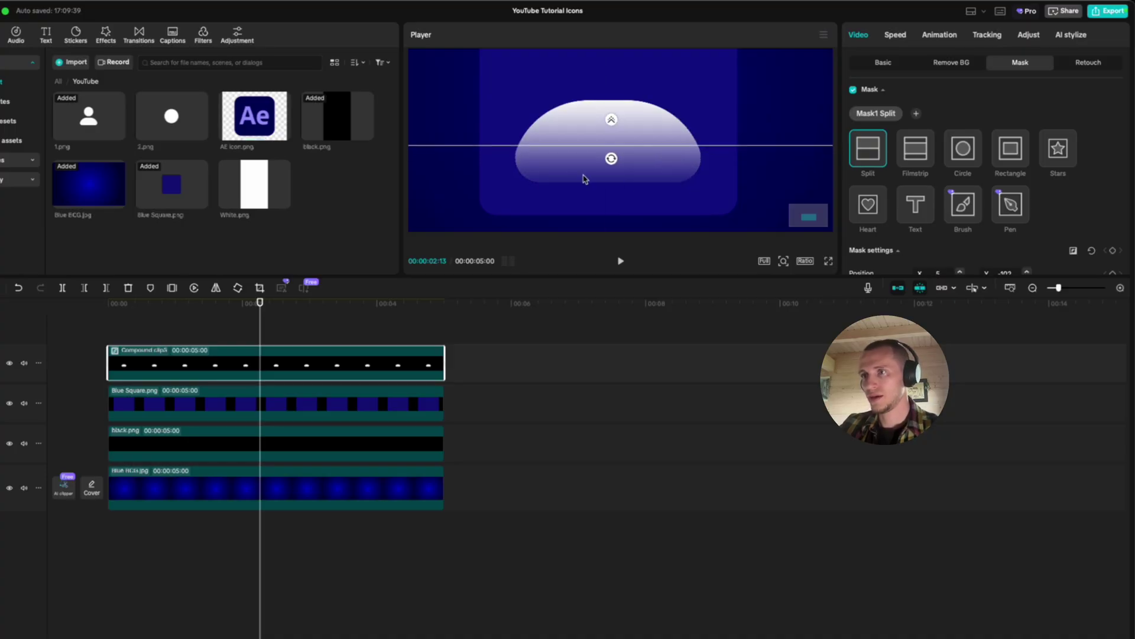
{"action": "scroll", "coordinate": [598, 176], "scroll_direction": "down", "scroll_amount": 4}
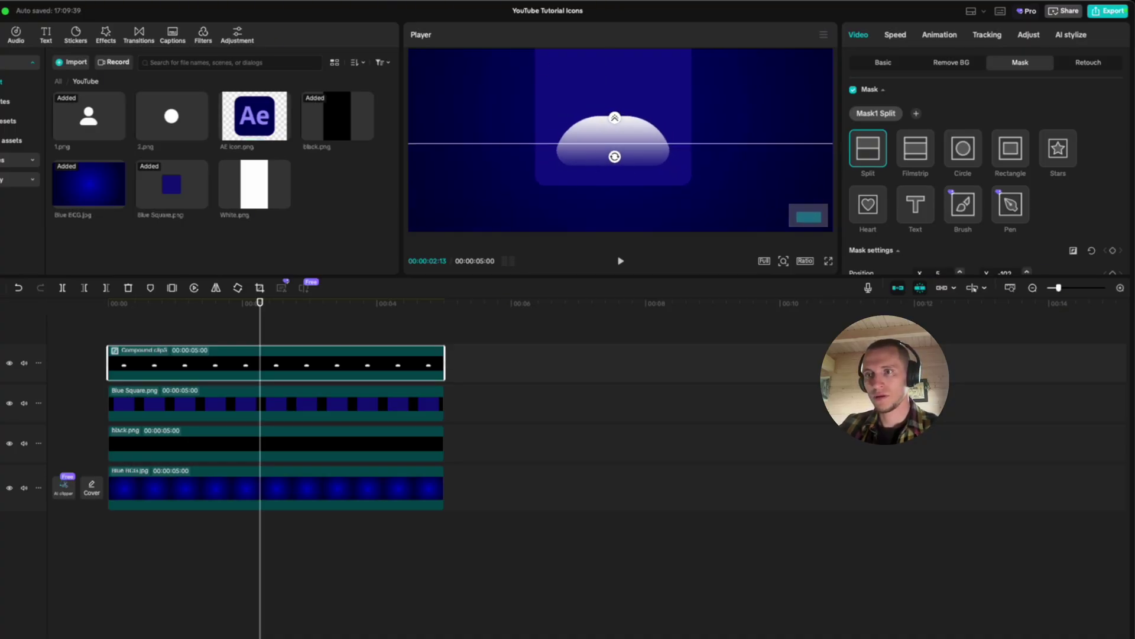
{"action": "left_click", "coordinate": [481, 350]}
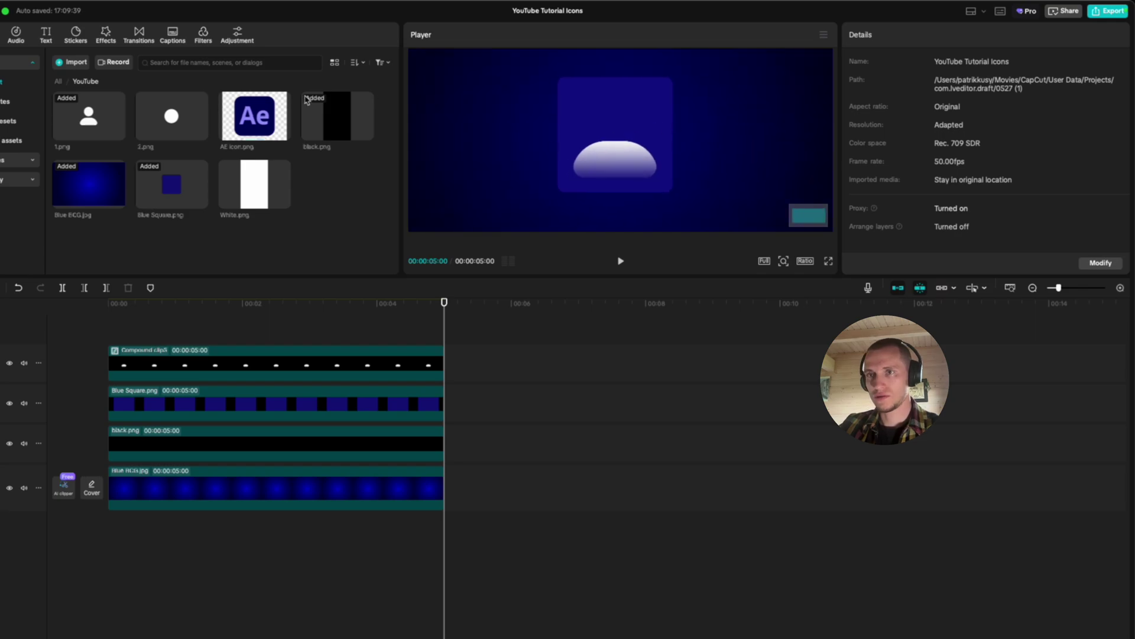
Add 2.png on the uppermost track, scale the white circle down to head size and centre it above the body
{"action": "left_click_drag", "start_coordinate": [172, 121], "coordinate": [142, 326]}
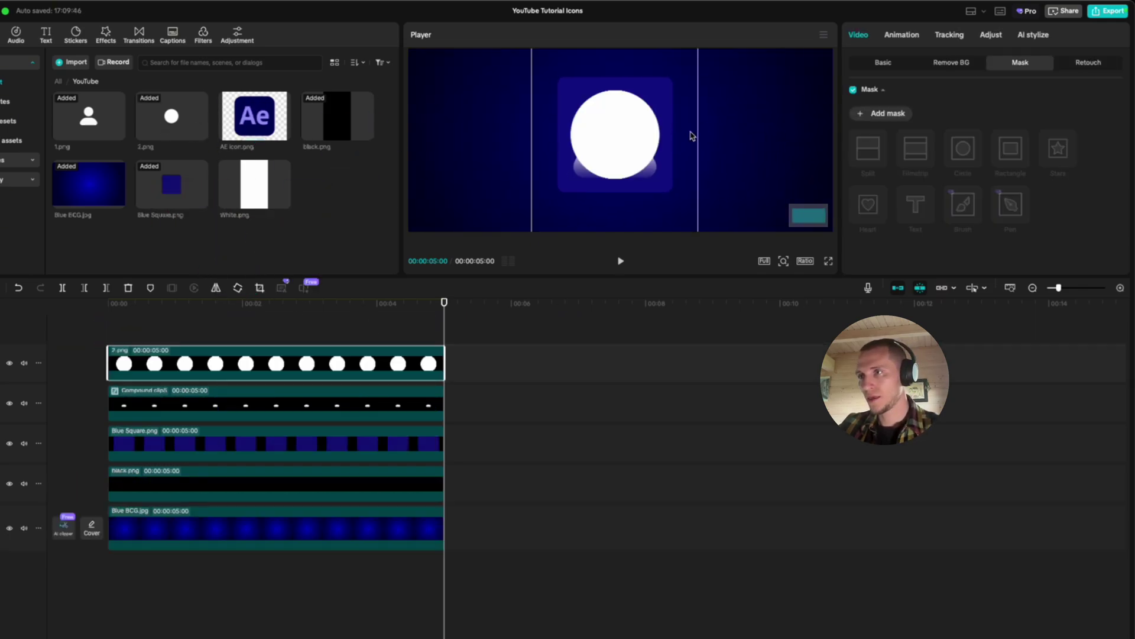
{"action": "scroll", "coordinate": [697, 112], "scroll_direction": "down", "scroll_amount": 3}
{"action": "left_click_drag", "start_coordinate": [672, 51], "coordinate": [648, 89]}
{"action": "scroll", "coordinate": [628, 142], "scroll_direction": "up", "scroll_amount": 4}
{"action": "left_click_drag", "start_coordinate": [626, 153], "coordinate": [627, 130]}
{"action": "left_click_drag", "start_coordinate": [678, 214], "coordinate": [674, 211]}
{"action": "left_click_drag", "start_coordinate": [647, 173], "coordinate": [631, 157]}
{"action": "scroll", "coordinate": [776, 118], "scroll_direction": "down", "scroll_amount": 2}
Give the white circle a feathered Split mask so the head fades out toward its lower edge
{"action": "left_click", "coordinate": [857, 116]}
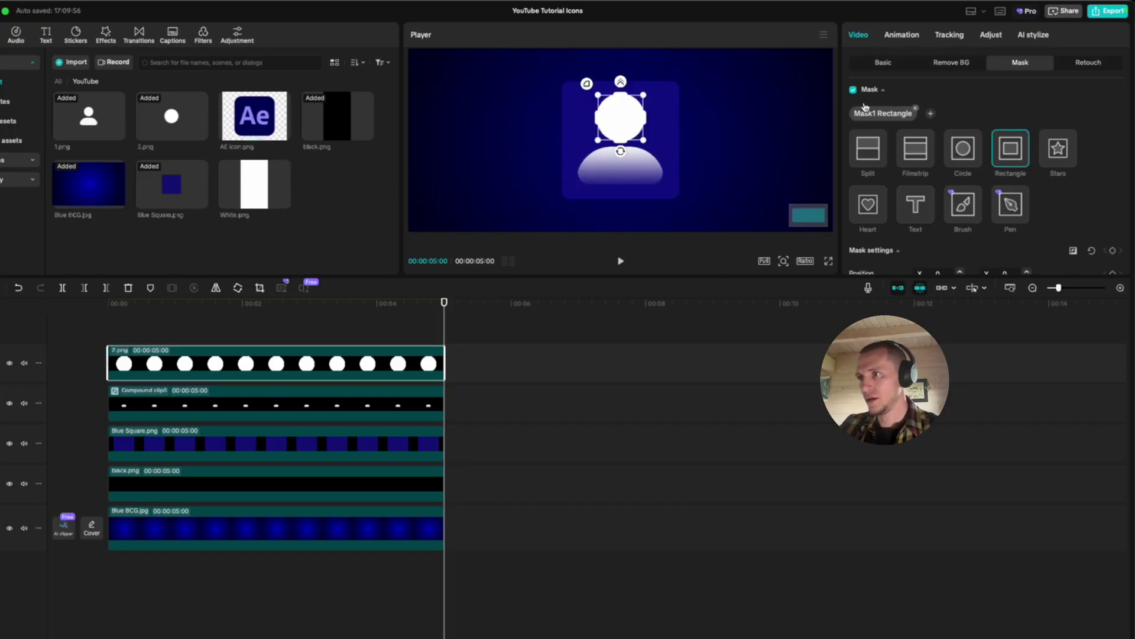
{"action": "left_click", "coordinate": [868, 148]}
{"action": "scroll", "coordinate": [621, 130], "scroll_direction": "up", "scroll_amount": 2}
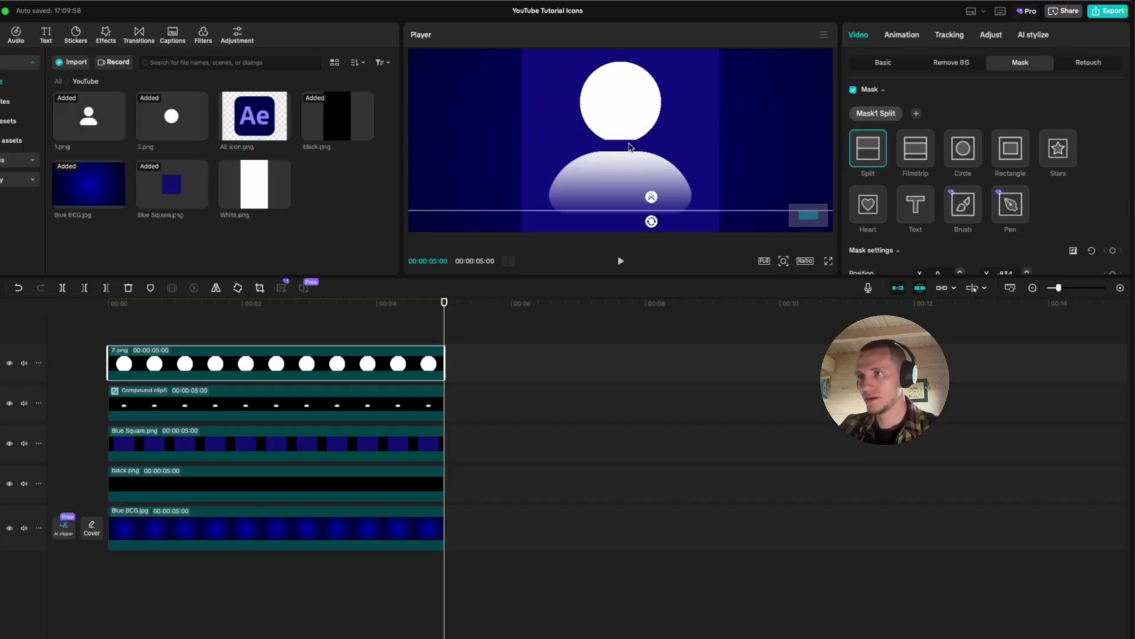
{"action": "left_click_drag", "start_coordinate": [624, 123], "coordinate": [622, 106]}
{"action": "left_click", "coordinate": [881, 63]}
{"action": "scroll", "coordinate": [706, 199], "scroll_direction": "down", "scroll_amount": 2}
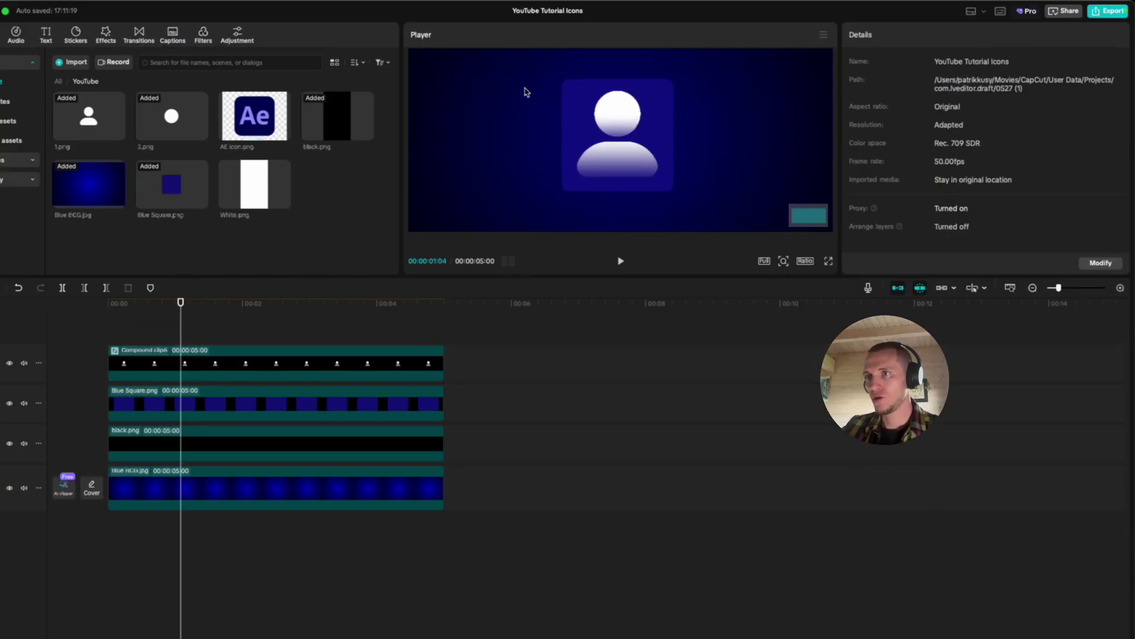
Add White.png on the uppermost track and set its layer to 2 so it sits behind the blue square
{"action": "left_click_drag", "start_coordinate": [269, 198], "coordinate": [110, 335]}
{"action": "left_click", "coordinate": [890, 65]}
{"action": "scroll", "coordinate": [941, 237], "scroll_direction": "down", "scroll_amount": 5}
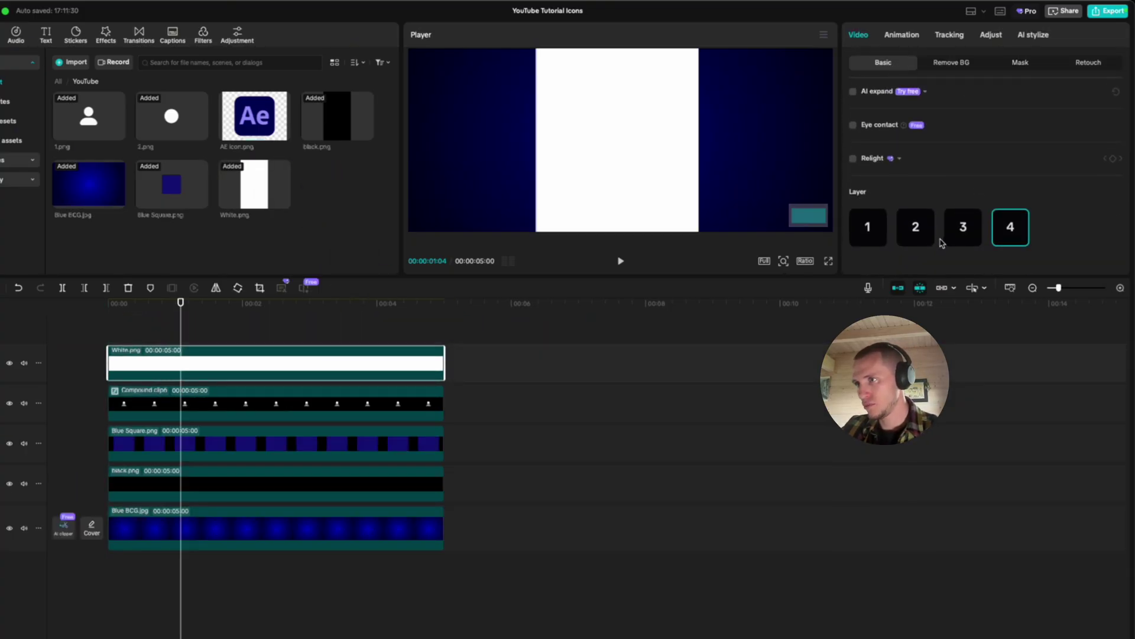
{"action": "left_click", "coordinate": [929, 236]}
Give White.png a Rectangle mask slightly larger than the blue square, sized about 786 by 782, with round corners set to 30
{"action": "left_click", "coordinate": [1021, 63]}
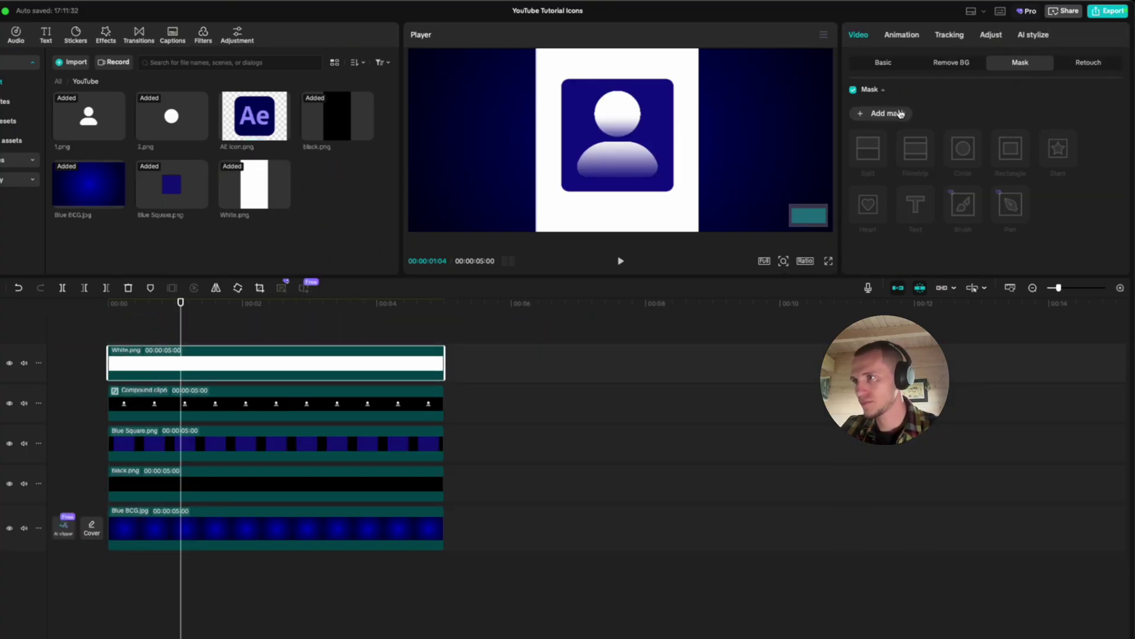
{"action": "left_click", "coordinate": [887, 113]}
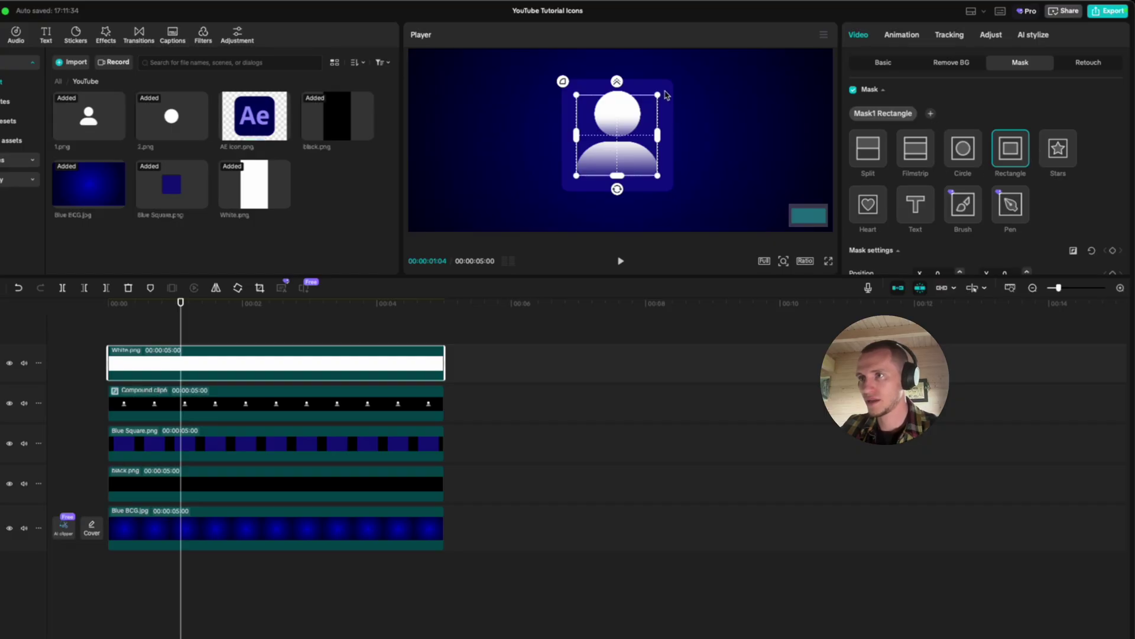
{"action": "left_click_drag", "start_coordinate": [666, 93], "coordinate": [684, 74]}
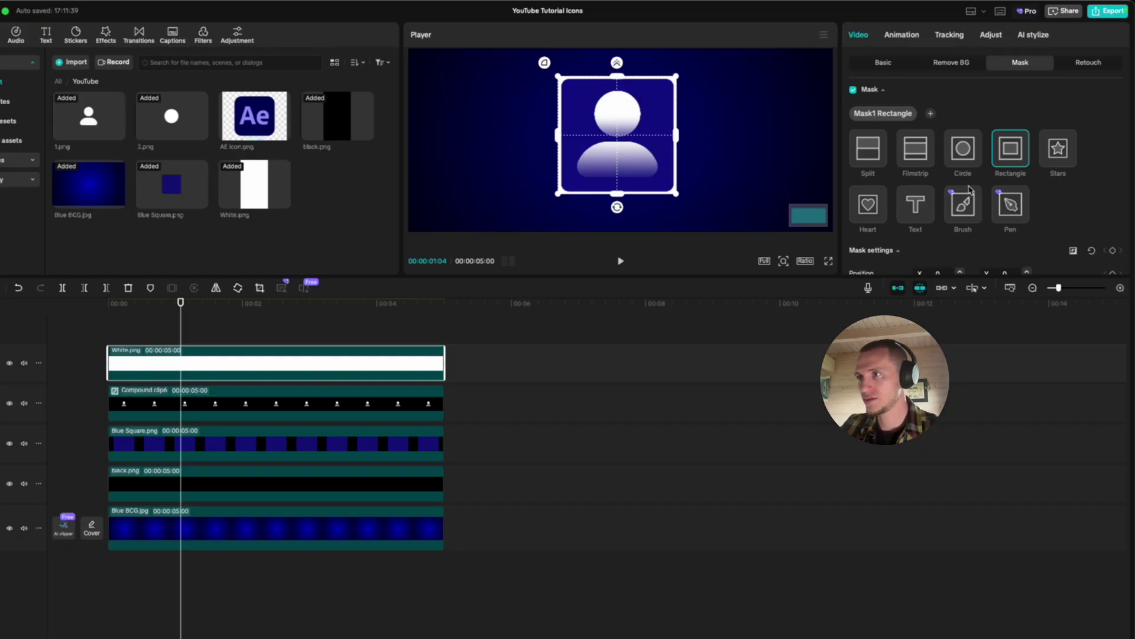
{"action": "scroll", "coordinate": [931, 225], "scroll_direction": "down", "scroll_amount": 5}
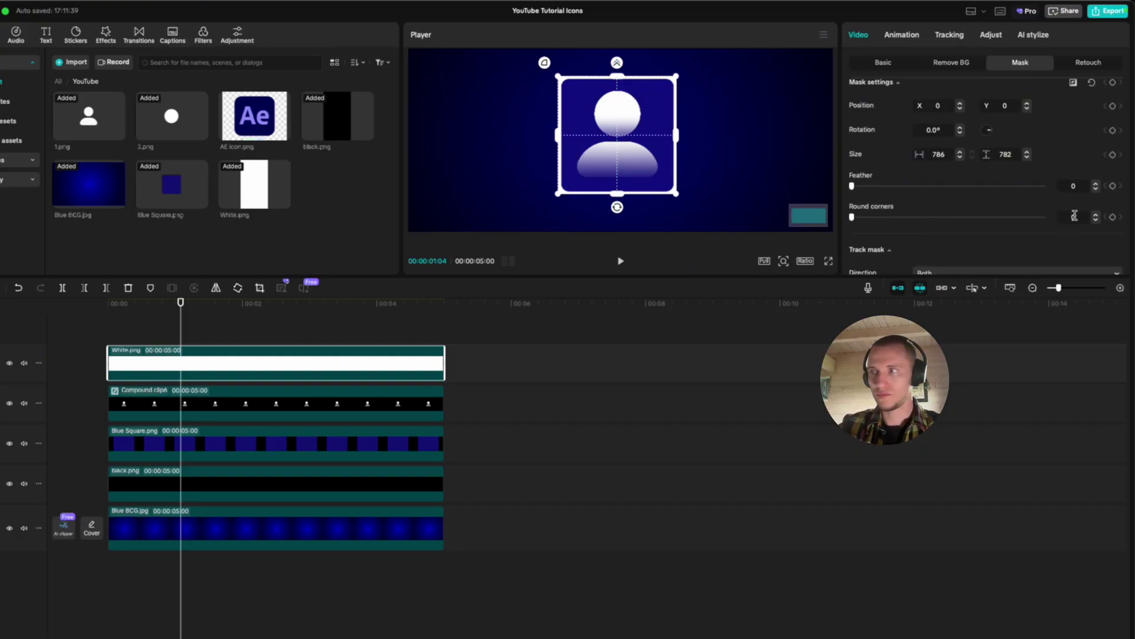
{"action": "type", "text": "30"}
{"action": "key", "text": "Return"}
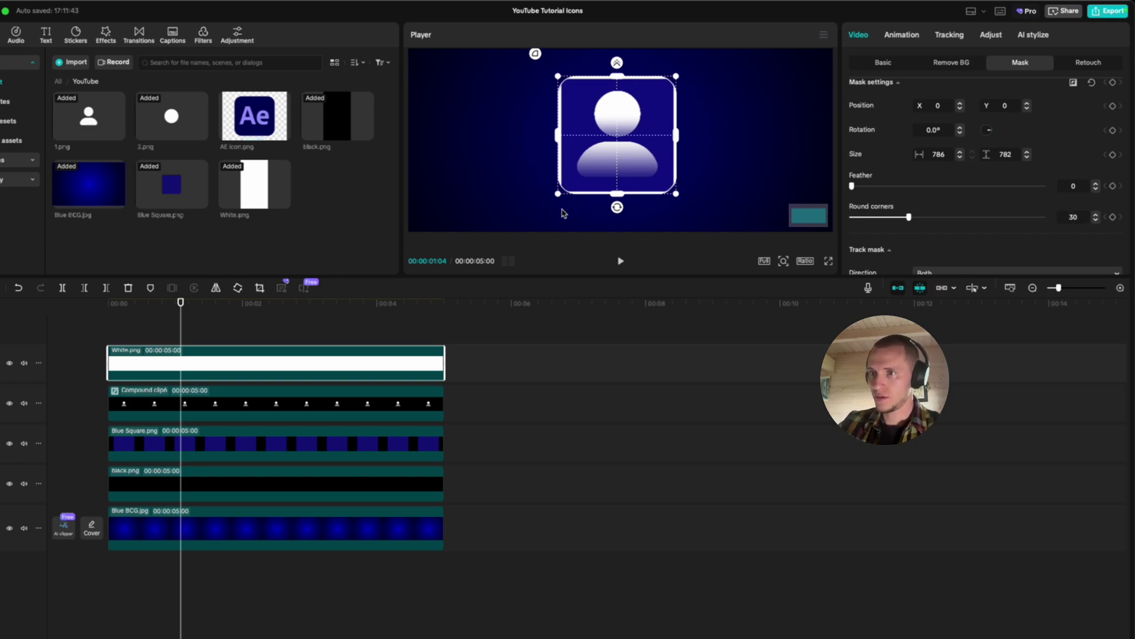
Mask Blue Square.png with a Rectangle of about 732 by 729 and set its round corners to 30
{"action": "left_click", "coordinate": [211, 446]}
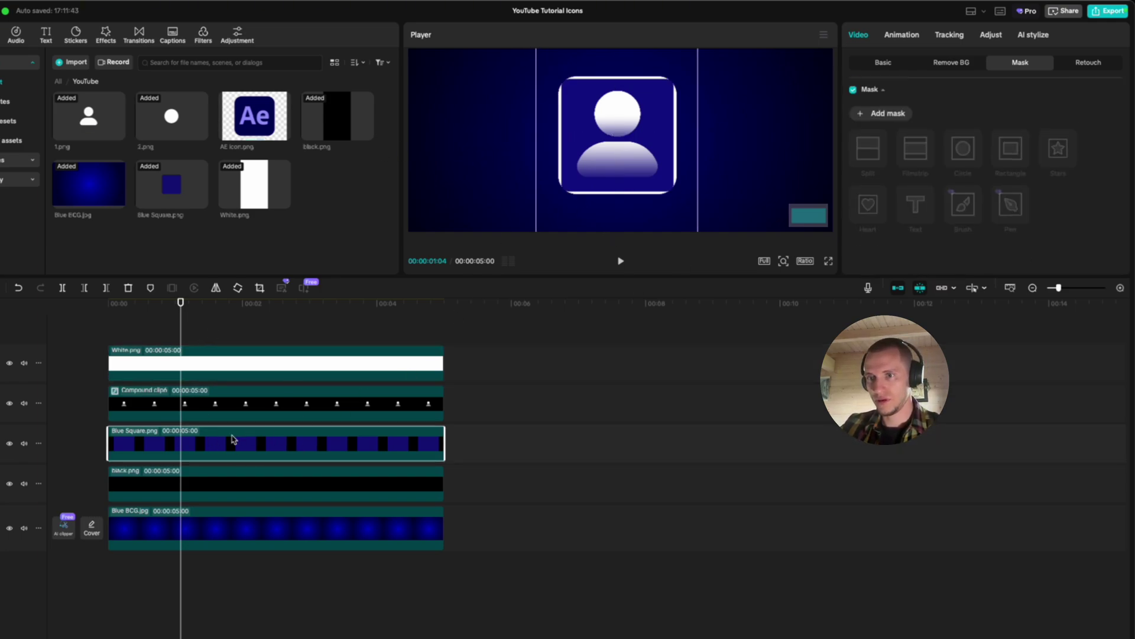
{"action": "left_click", "coordinate": [1010, 151]}
{"action": "left_click_drag", "start_coordinate": [657, 96], "coordinate": [672, 80]}
{"action": "left_click_drag", "start_coordinate": [780, 182], "coordinate": [736, 102]}
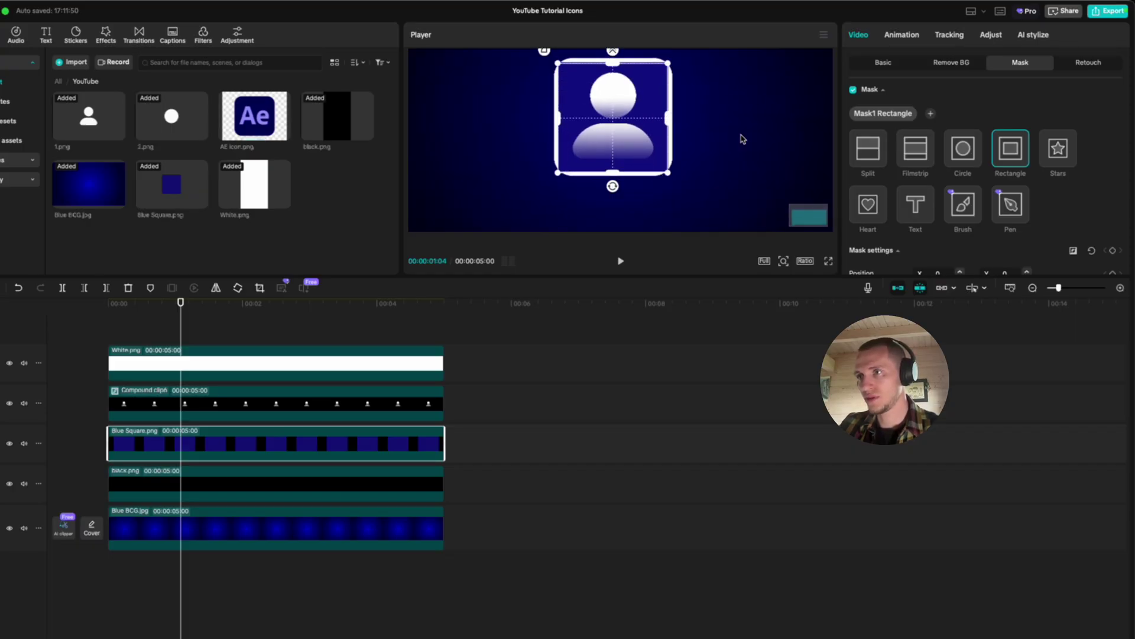
{"action": "scroll", "coordinate": [965, 174], "scroll_direction": "down", "scroll_amount": 3}
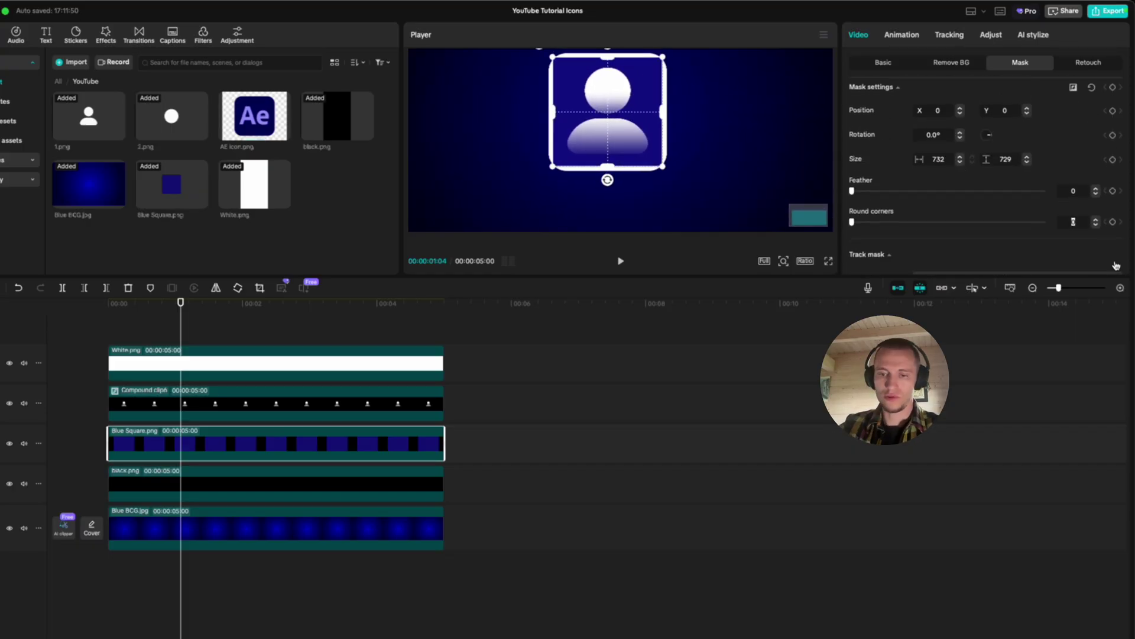
{"action": "type", "text": "30"}
{"action": "key", "text": "Return"}
{"action": "left_click", "coordinate": [363, 333]}
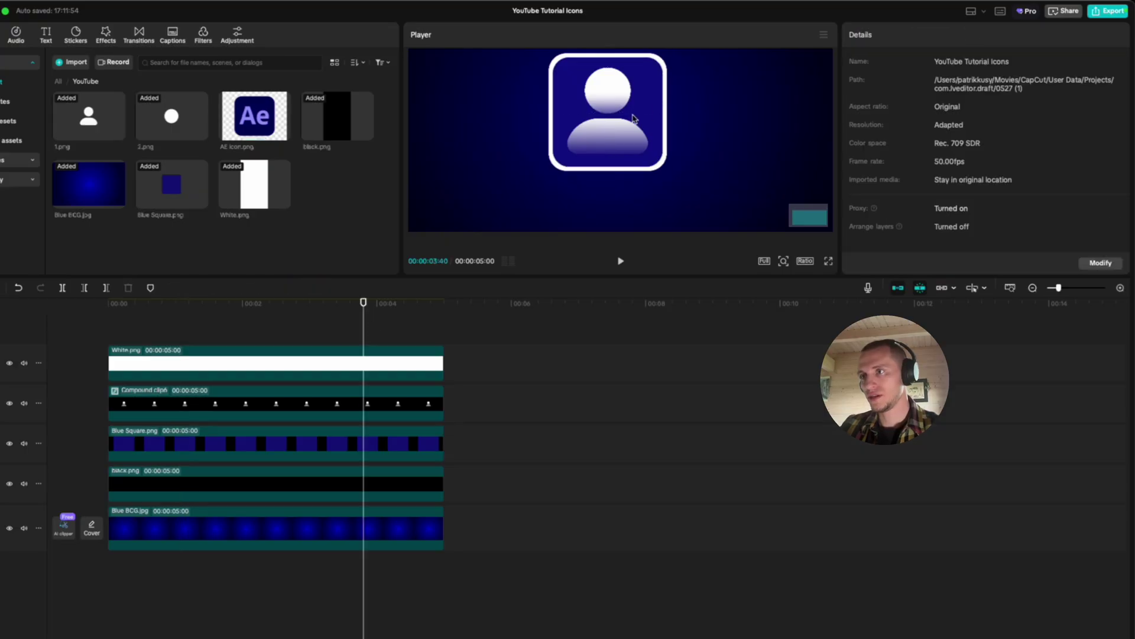
Feather the White.png mask to 15 and shrink it to about 771 by 777 so the border glows
{"action": "left_click", "coordinate": [352, 362]}
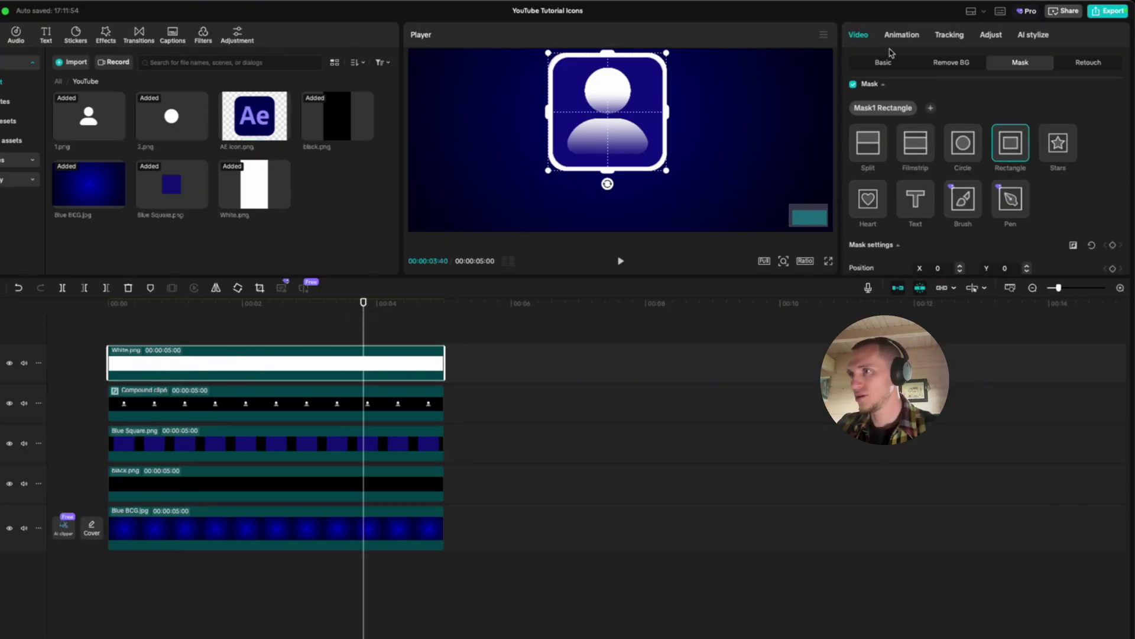
{"action": "left_click", "coordinate": [883, 63]}
{"action": "left_click", "coordinate": [1029, 64]}
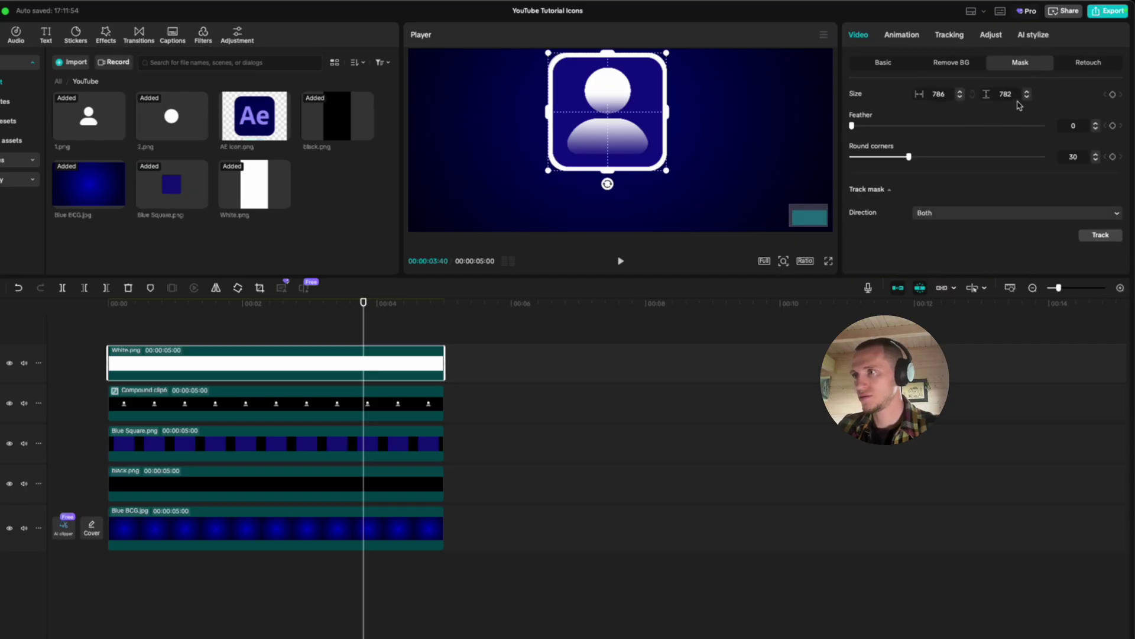
{"action": "scroll", "coordinate": [985, 171], "scroll_direction": "up", "scroll_amount": 3}
{"action": "left_click_drag", "start_coordinate": [853, 204], "coordinate": [881, 209]}
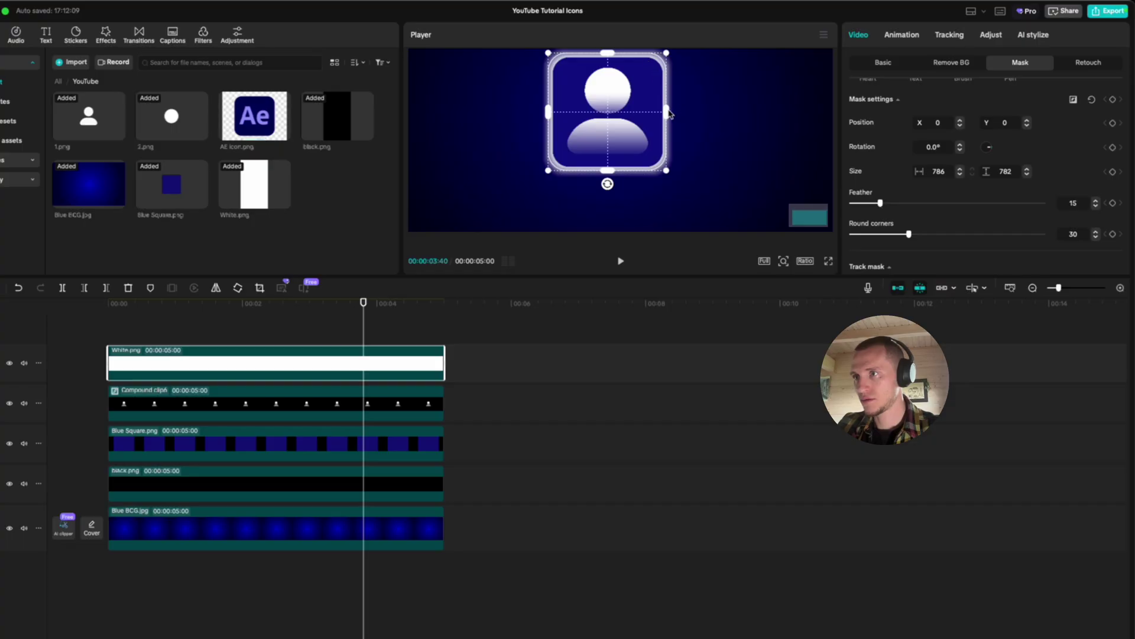
{"action": "left_click_drag", "start_coordinate": [669, 112], "coordinate": [668, 113]}
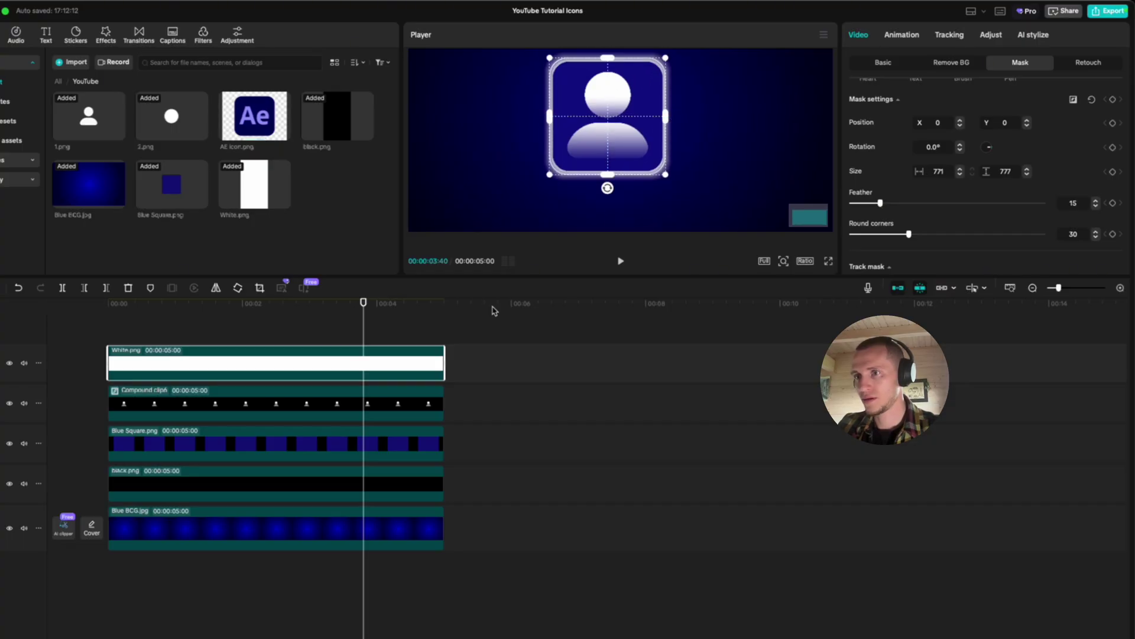
Convert White.png into a compound clip and set its layer to 2 so it sits behind the blue square
{"action": "left_click", "coordinate": [302, 325]}
{"action": "left_click", "coordinate": [304, 365]}
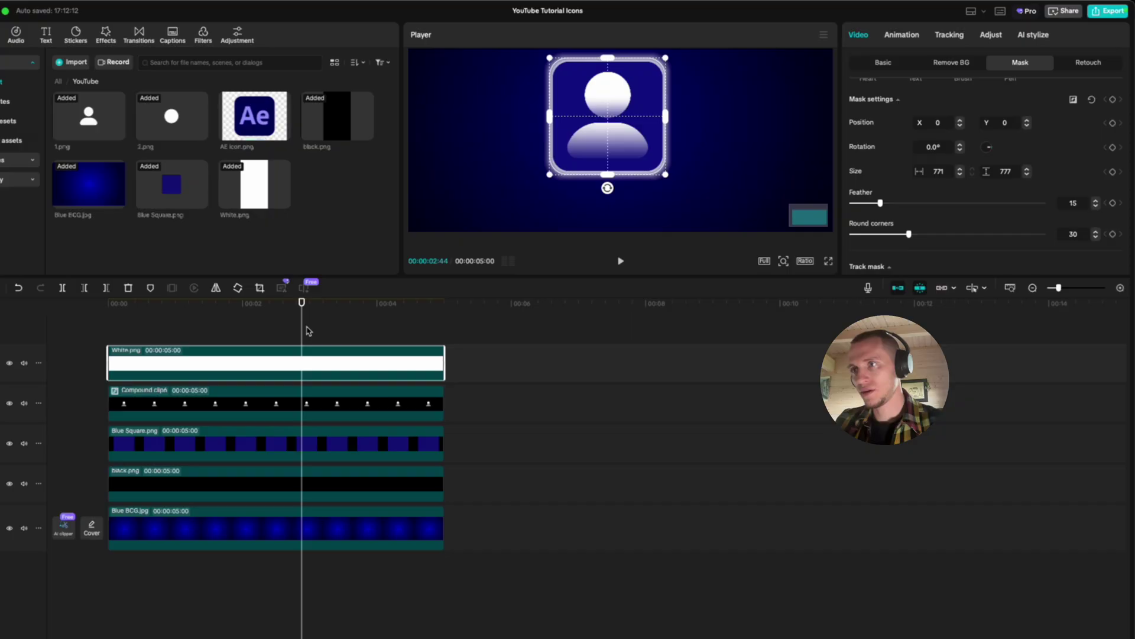
{"action": "left_click_drag", "start_coordinate": [301, 343], "coordinate": [155, 345]}
{"action": "left_click", "coordinate": [269, 370]}
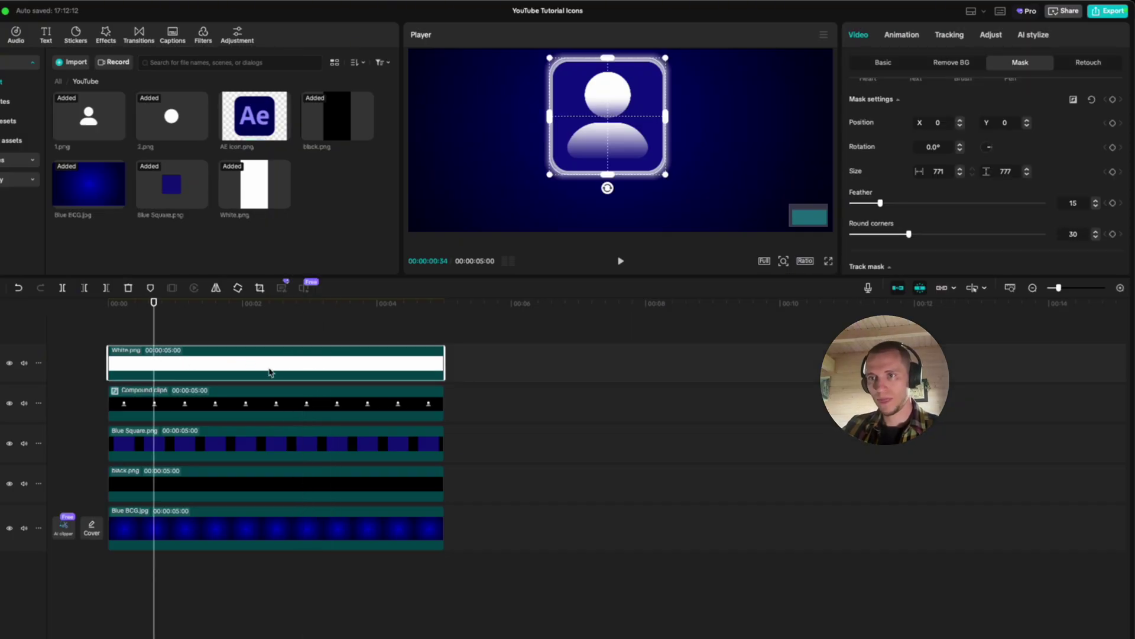
{"action": "right_click", "coordinate": [230, 363]}
{"action": "left_click", "coordinate": [173, 365]}
{"action": "right_click", "coordinate": [219, 364]}
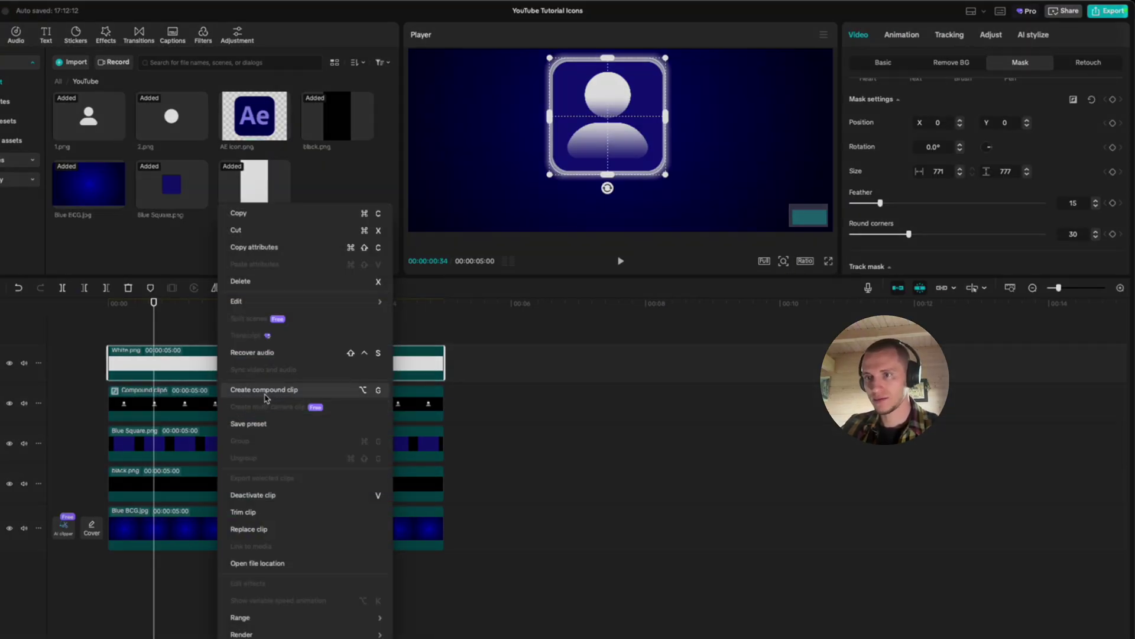
{"action": "left_click", "coordinate": [265, 395]}
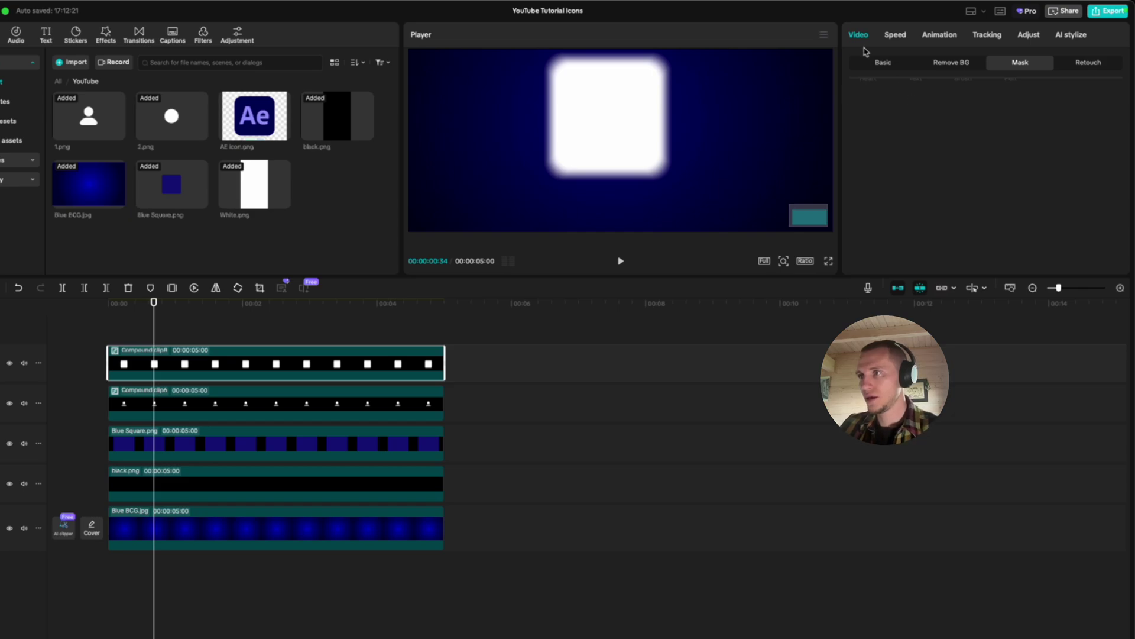
{"action": "left_click", "coordinate": [883, 62]}
{"action": "scroll", "coordinate": [940, 216], "scroll_direction": "down", "scroll_amount": 5}
{"action": "left_click", "coordinate": [916, 251]}
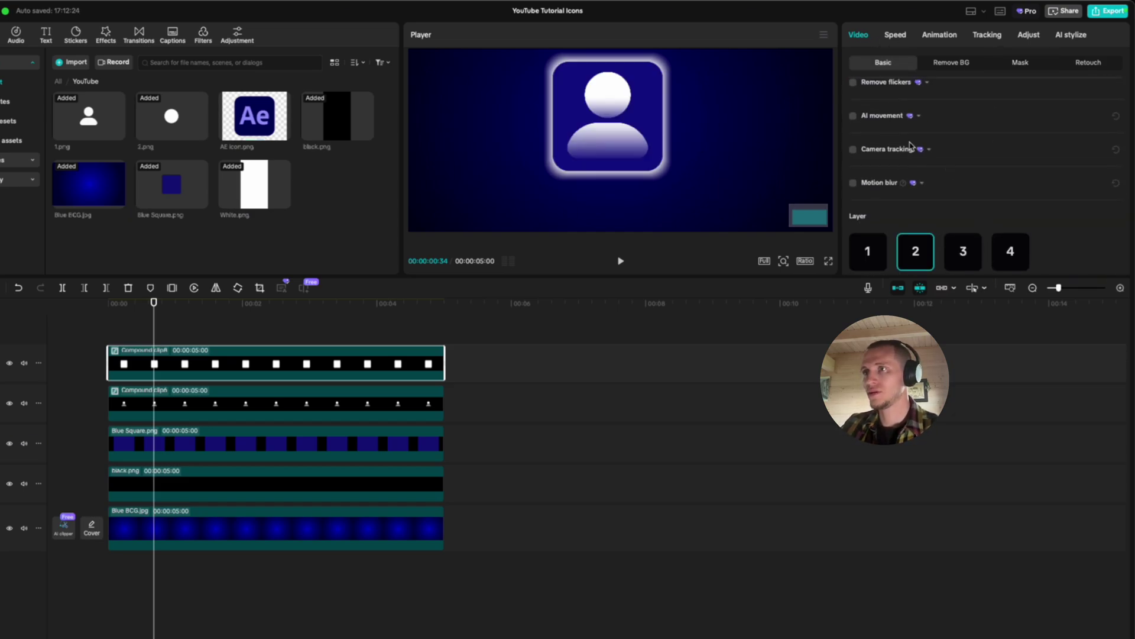
Apply a Split mask to the white border's compound clip
{"action": "left_click", "coordinate": [1027, 64]}
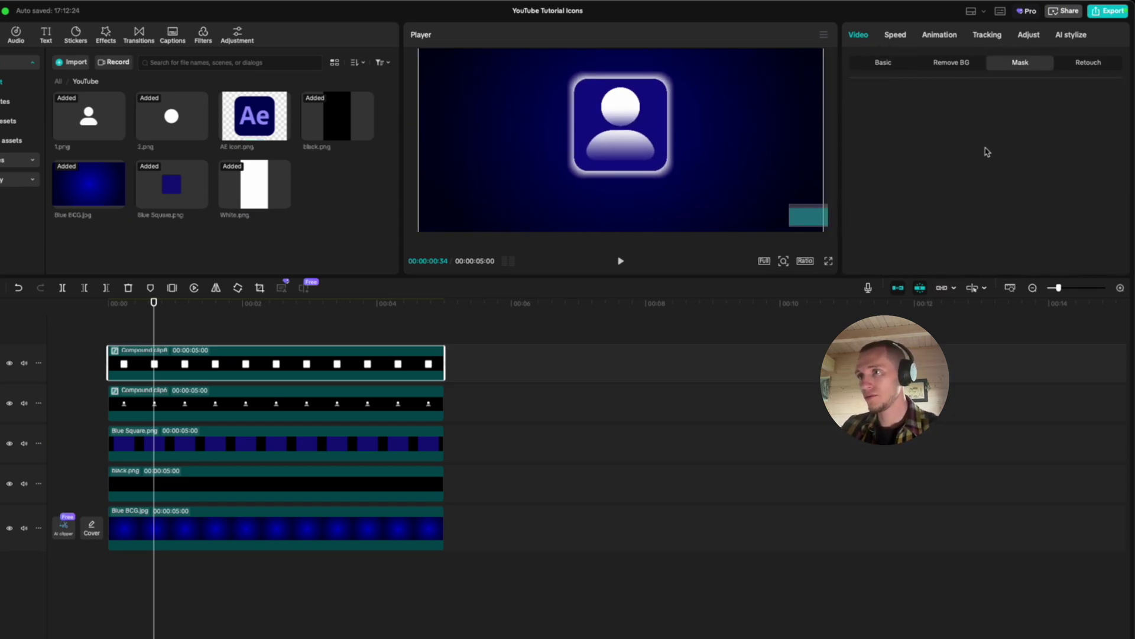
{"action": "left_click", "coordinate": [1011, 147]}
{"action": "scroll", "coordinate": [937, 195], "scroll_direction": "down", "scroll_amount": 3}
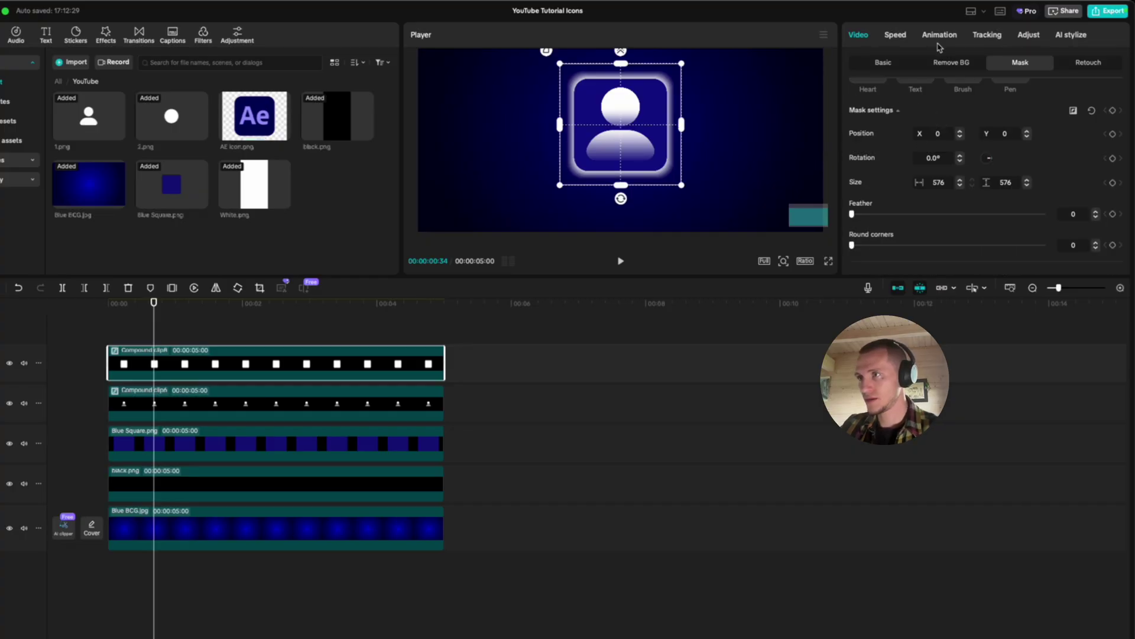
{"action": "scroll", "coordinate": [938, 195], "scroll_direction": "up", "scroll_amount": 2}
{"action": "scroll", "coordinate": [938, 195], "scroll_direction": "up", "scroll_amount": 3}
{"action": "left_click", "coordinate": [866, 151]}
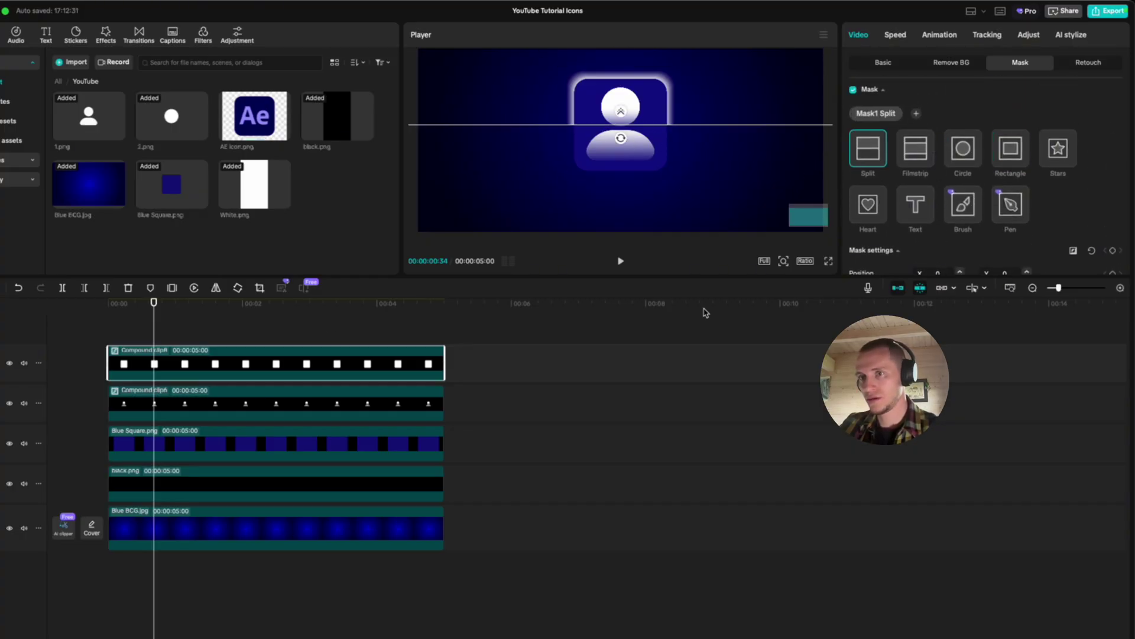
{"action": "scroll", "coordinate": [979, 228], "scroll_direction": "down", "scroll_amount": 2}
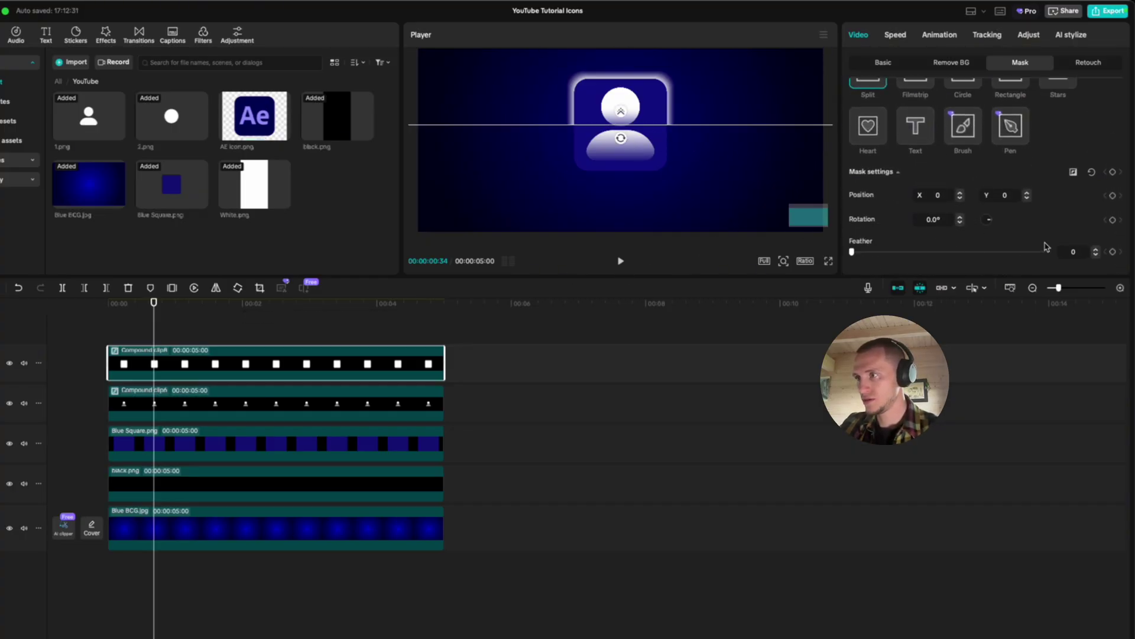
Add a keyframe for the Split mask settings at the clip's start and set the mask feather to 50
{"action": "left_click_drag", "start_coordinate": [154, 314], "coordinate": [108, 334]}
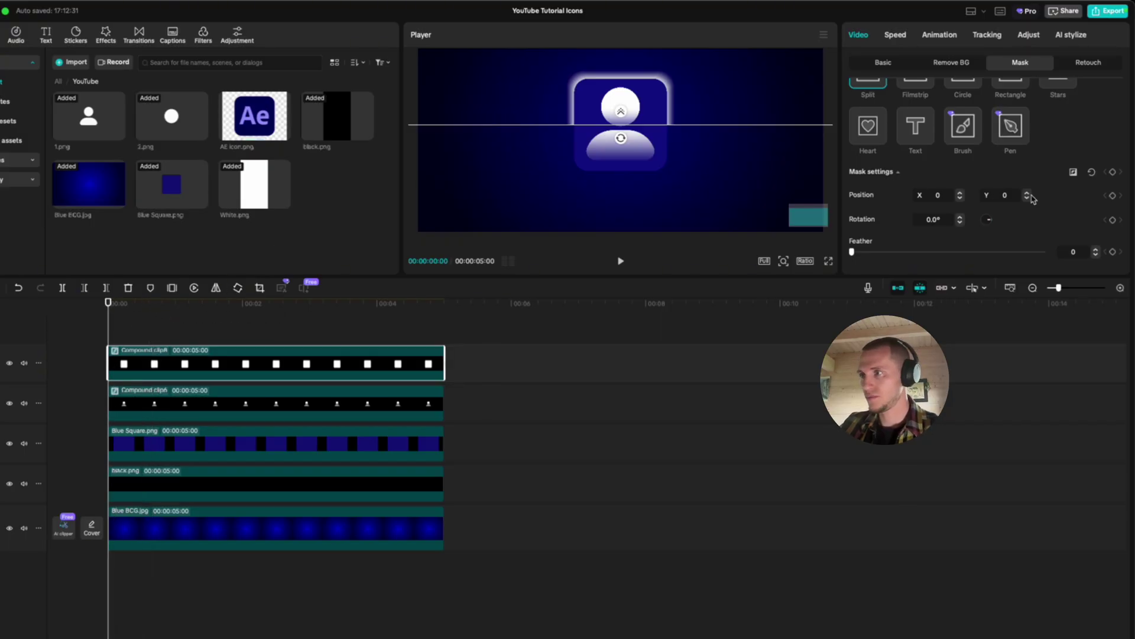
{"action": "left_click", "coordinate": [1113, 172]}
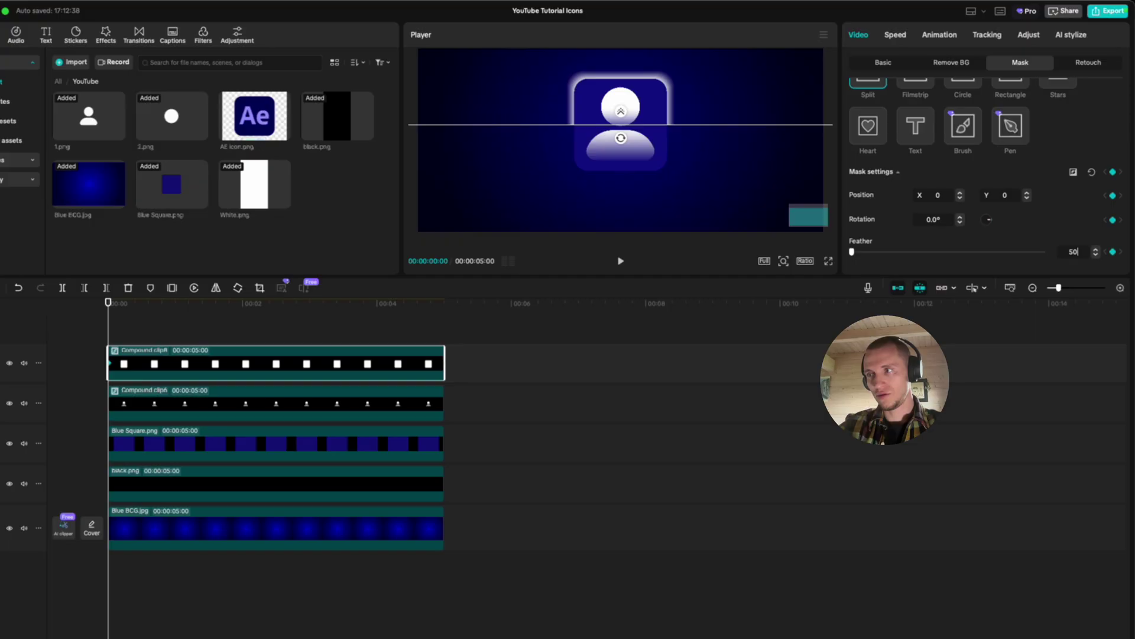
{"action": "key", "text": "Return"}
Keyframe the mask settings at 00:00:04:47 with a rotation of 360° and preview the border animation
{"action": "left_click_drag", "start_coordinate": [108, 328], "coordinate": [440, 327]}
{"action": "left_click", "coordinate": [1113, 172]}
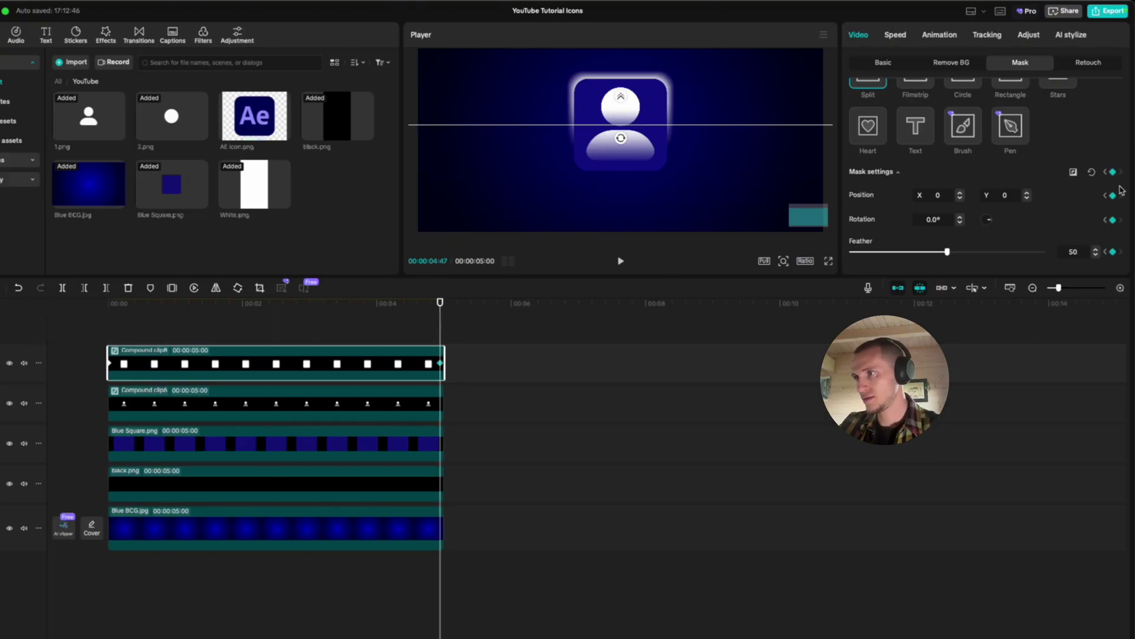
{"action": "left_click_drag", "start_coordinate": [620, 138], "coordinate": [621, 176]}
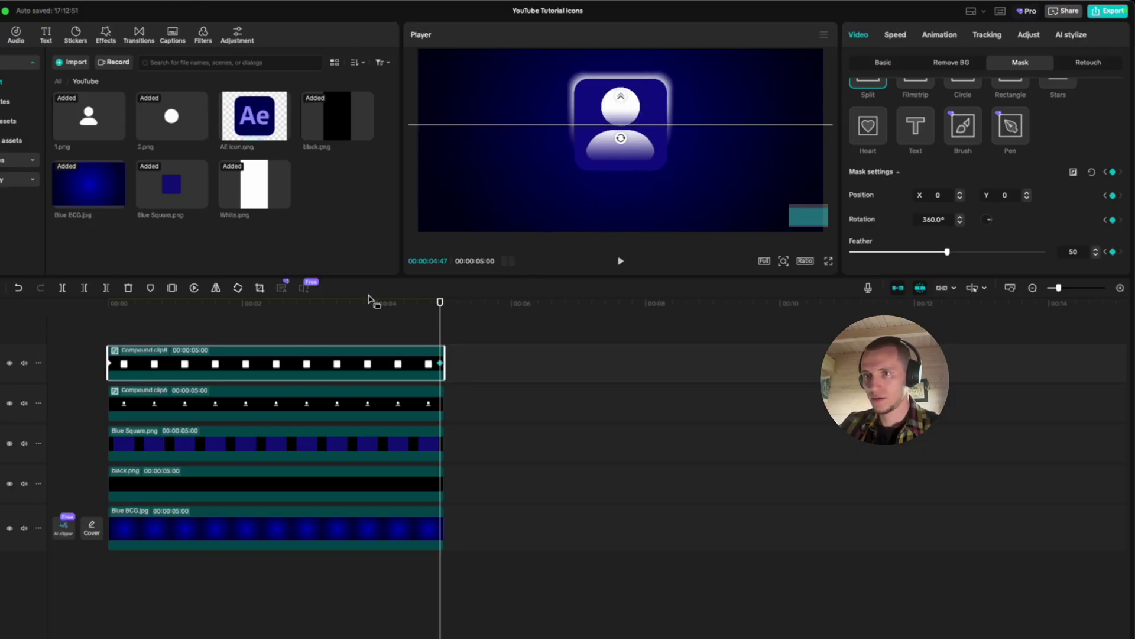
{"action": "left_click", "coordinate": [89, 334]}
{"action": "key", "text": "space"}
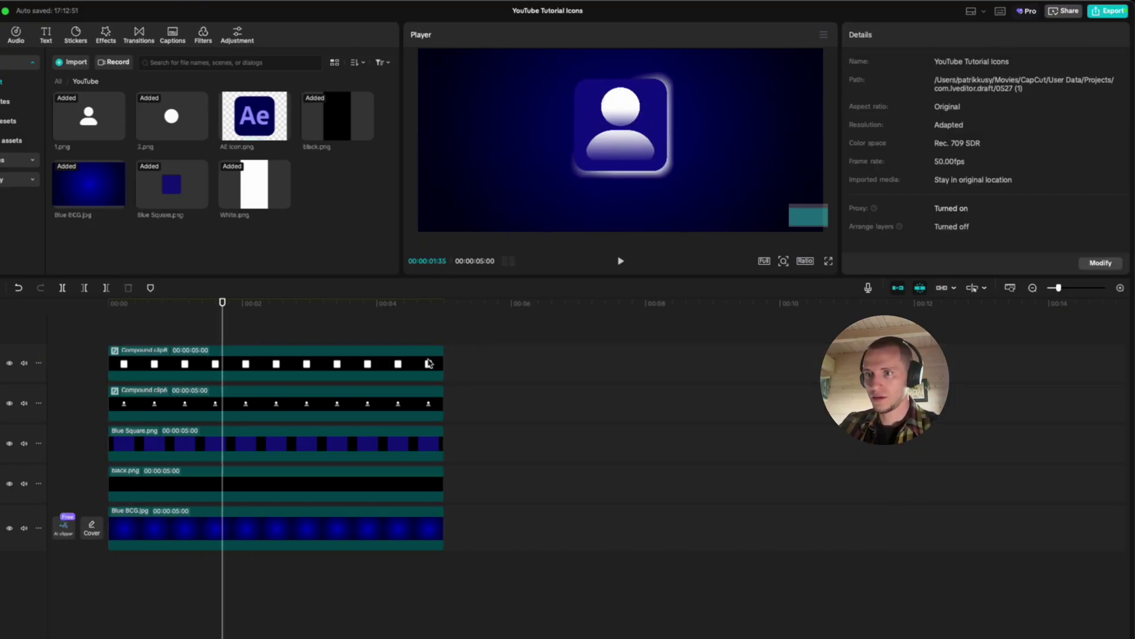
Try a mask rotation of 1500° on the end keyframe and play the animation from the start
{"action": "left_click", "coordinate": [429, 363]}
{"action": "left_click", "coordinate": [406, 327]}
{"action": "left_click_drag", "start_coordinate": [406, 327], "coordinate": [443, 328]}
{"action": "left_click", "coordinate": [439, 357]}
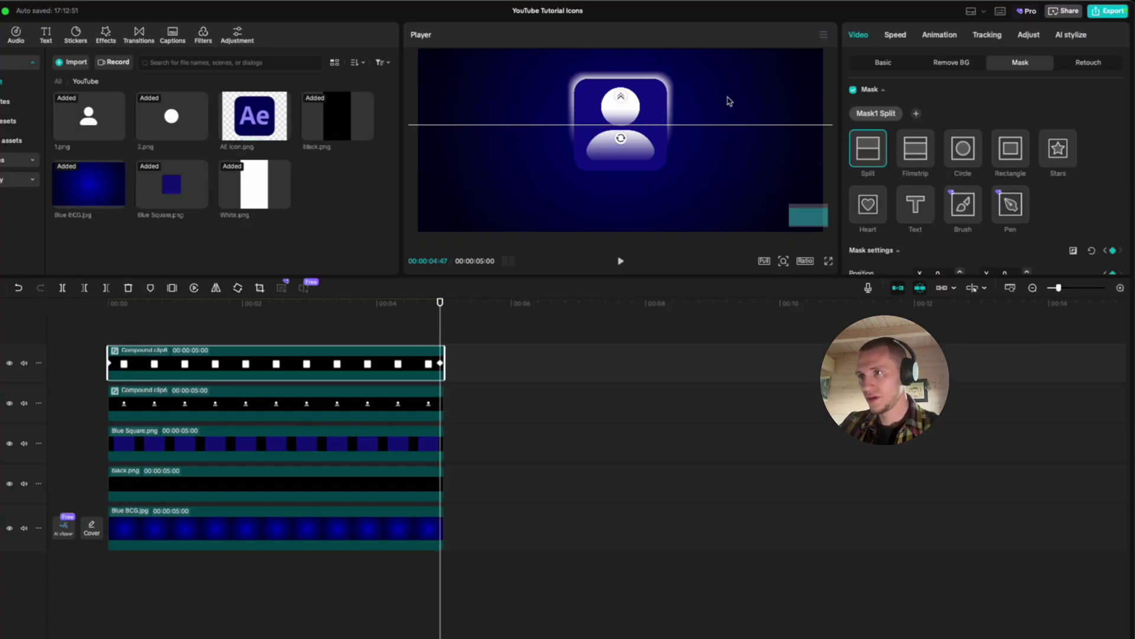
{"action": "scroll", "coordinate": [912, 253], "scroll_direction": "down", "scroll_amount": 3}
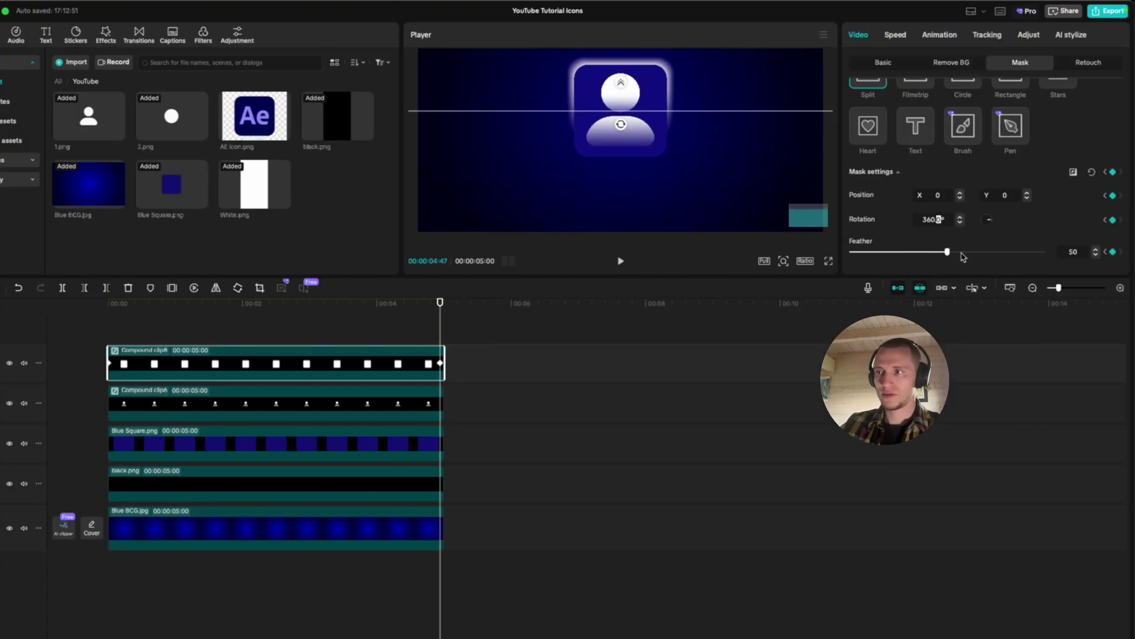
{"action": "key", "text": "super+a"}
{"action": "type", "text": "1"}
{"action": "key", "text": "Return"}
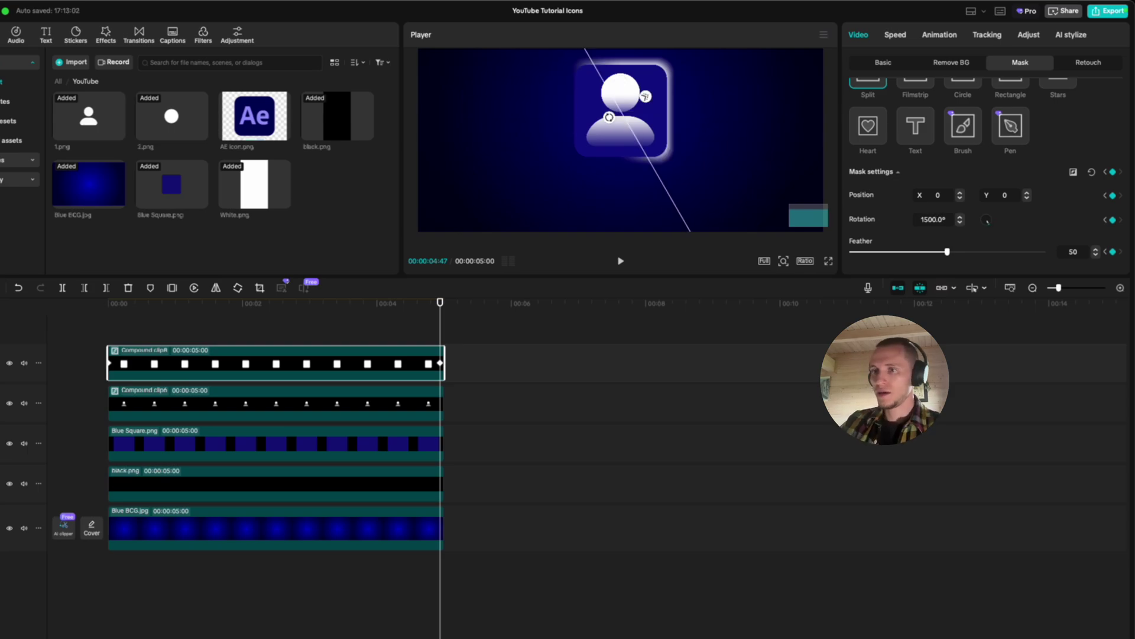
{"action": "left_click", "coordinate": [352, 319]}
{"action": "left_click_drag", "start_coordinate": [352, 304], "coordinate": [108, 301]}
{"action": "key", "text": "space"}
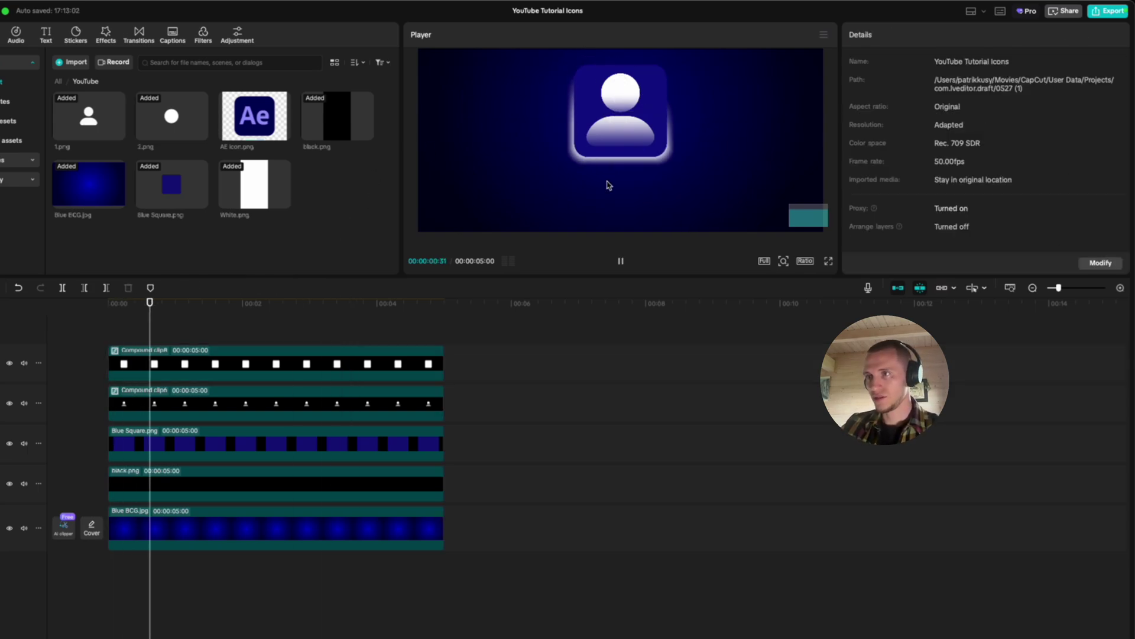
Set the mask rotation on the end keyframe at 00:00:04:47 to 450° and play back the animation
{"action": "left_click", "coordinate": [431, 370]}
{"action": "scroll", "coordinate": [943, 223], "scroll_direction": "down", "scroll_amount": 3}
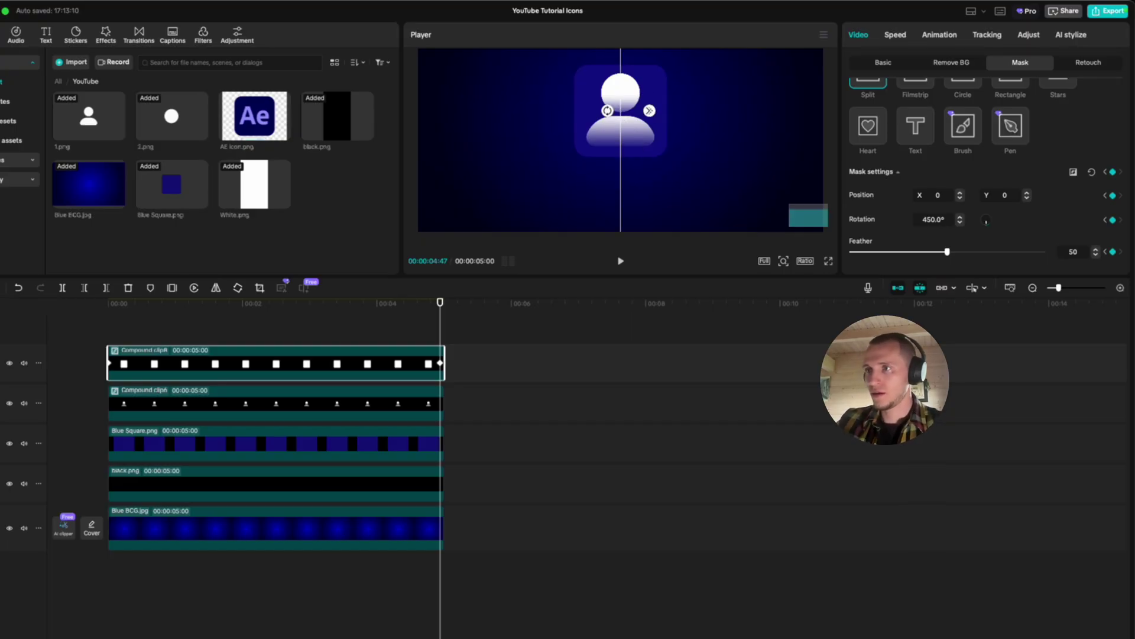
{"action": "left_click", "coordinate": [308, 322]}
{"action": "left_click", "coordinate": [620, 261]}
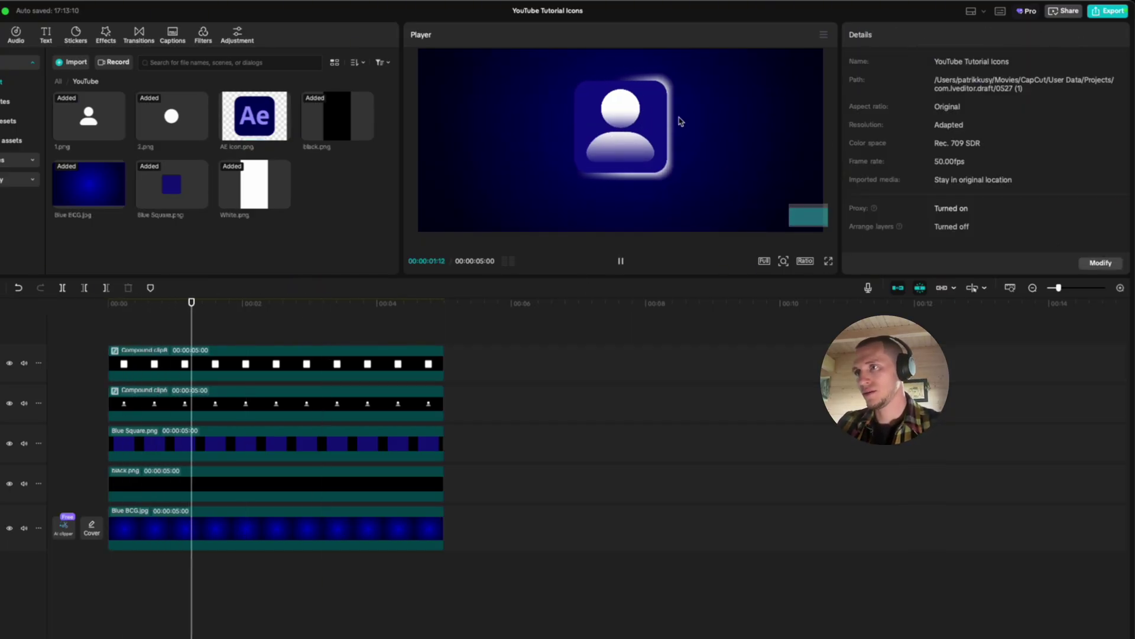
Adjust the color of the white border's compound clip so its glow shifts toward blue
{"action": "left_click", "coordinate": [576, 98]}
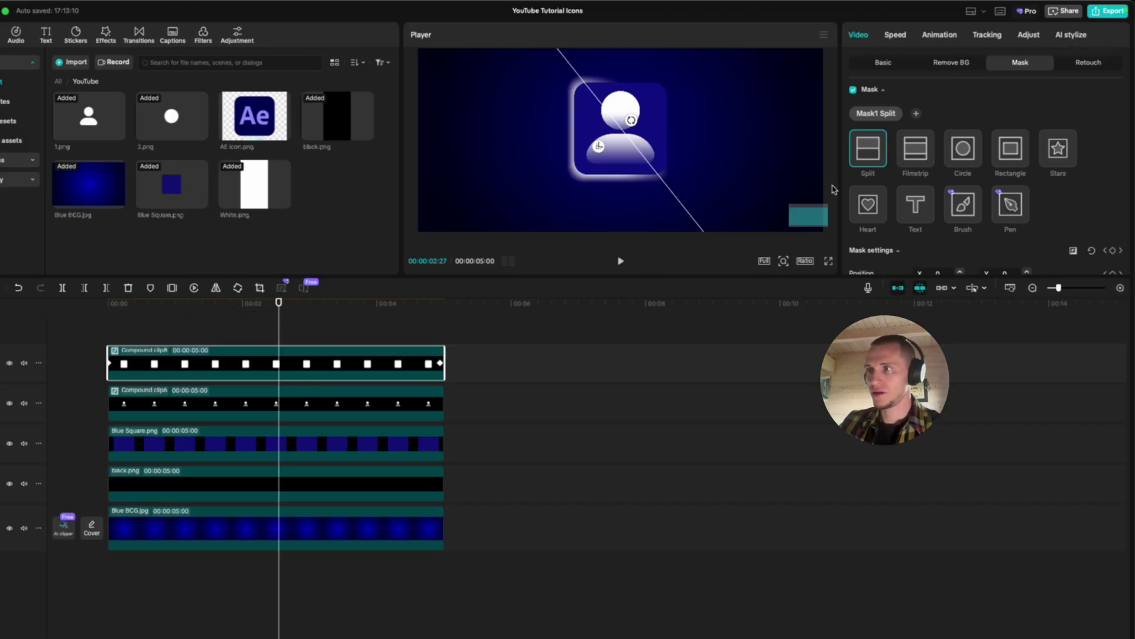
{"action": "left_click", "coordinate": [1032, 36]}
{"action": "left_click_drag", "start_coordinate": [945, 159], "coordinate": [878, 166]}
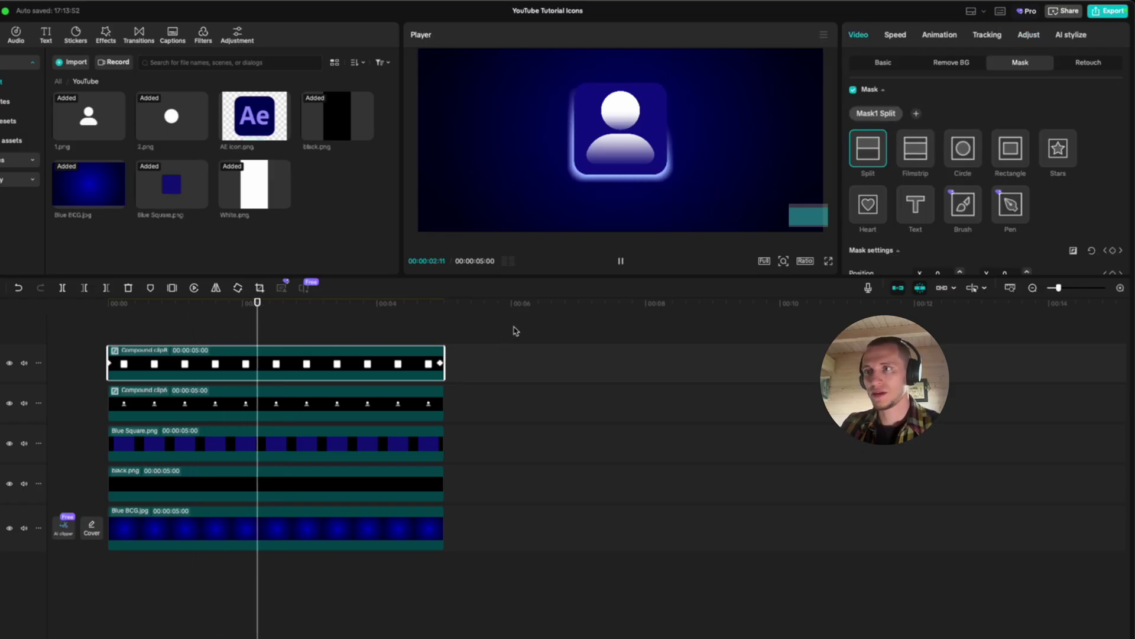
Find the Glow 2 effect and apply it to the person shape's compound clip
{"action": "key", "text": "space"}
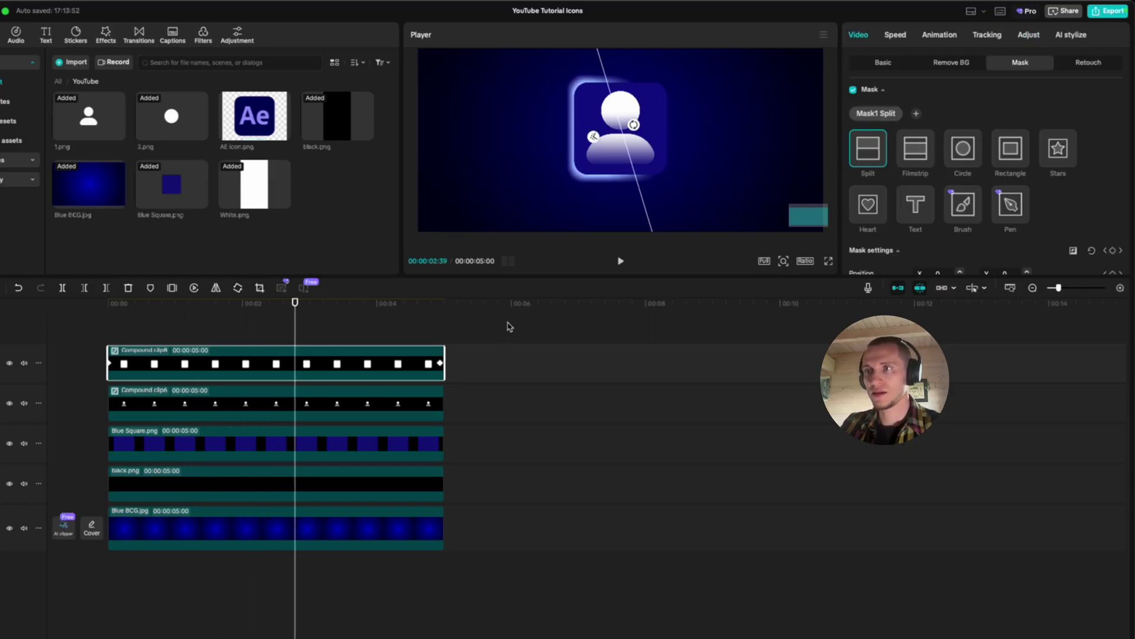
{"action": "left_click", "coordinate": [352, 328]}
{"action": "left_click_drag", "start_coordinate": [351, 327], "coordinate": [240, 339]}
{"action": "left_click", "coordinate": [107, 36]}
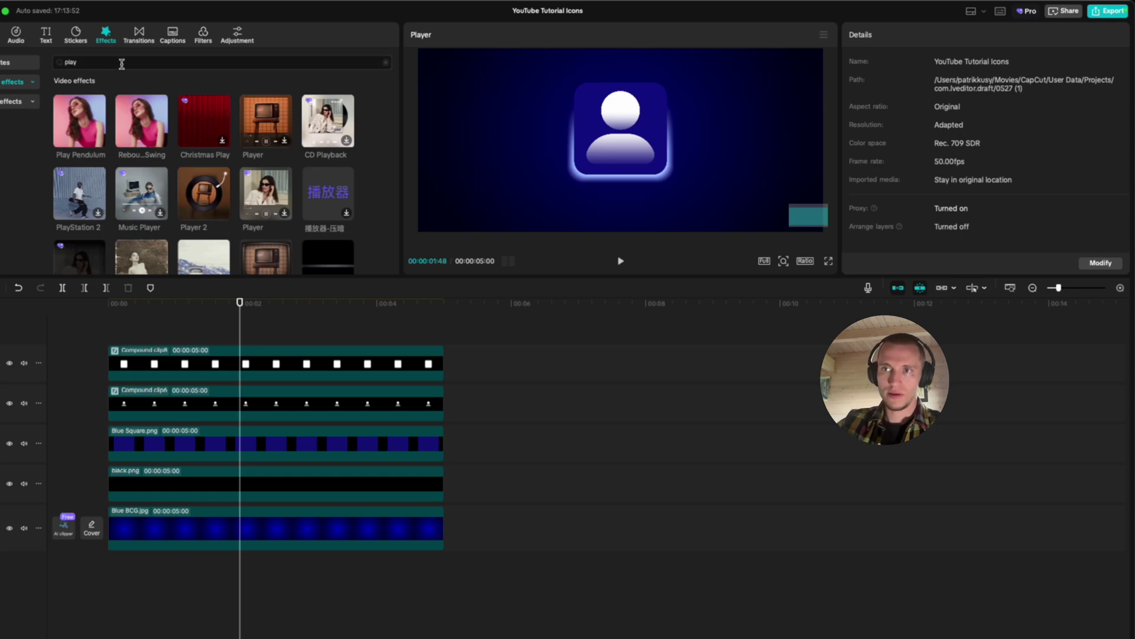
{"action": "type", "text": "glow"}
{"action": "key", "text": "Return"}
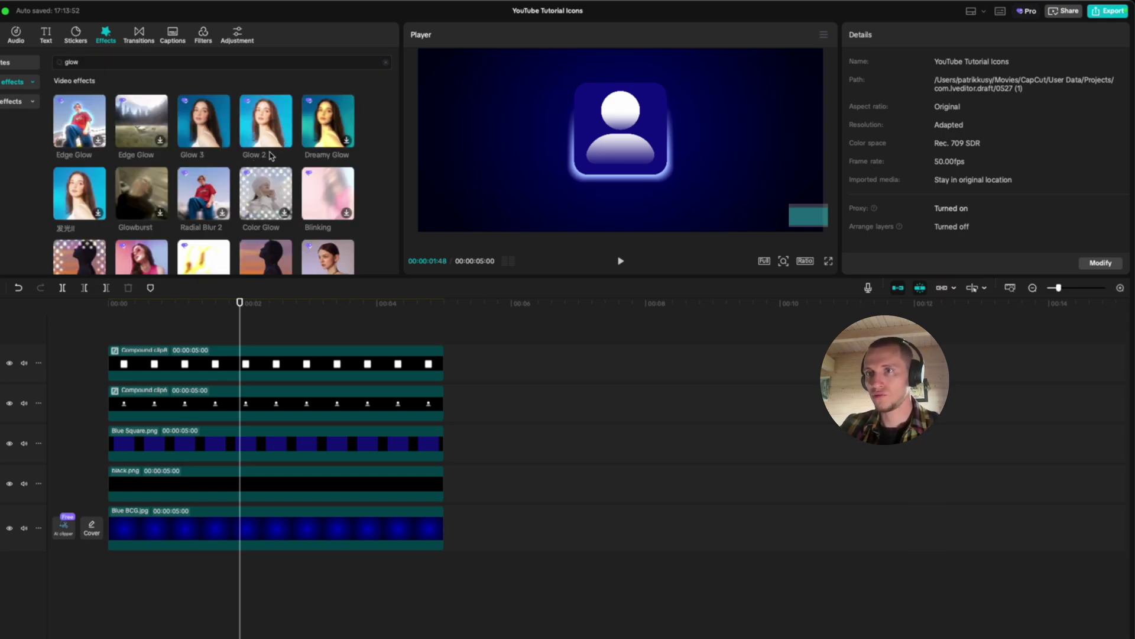
{"action": "left_click_drag", "start_coordinate": [271, 155], "coordinate": [278, 404]}
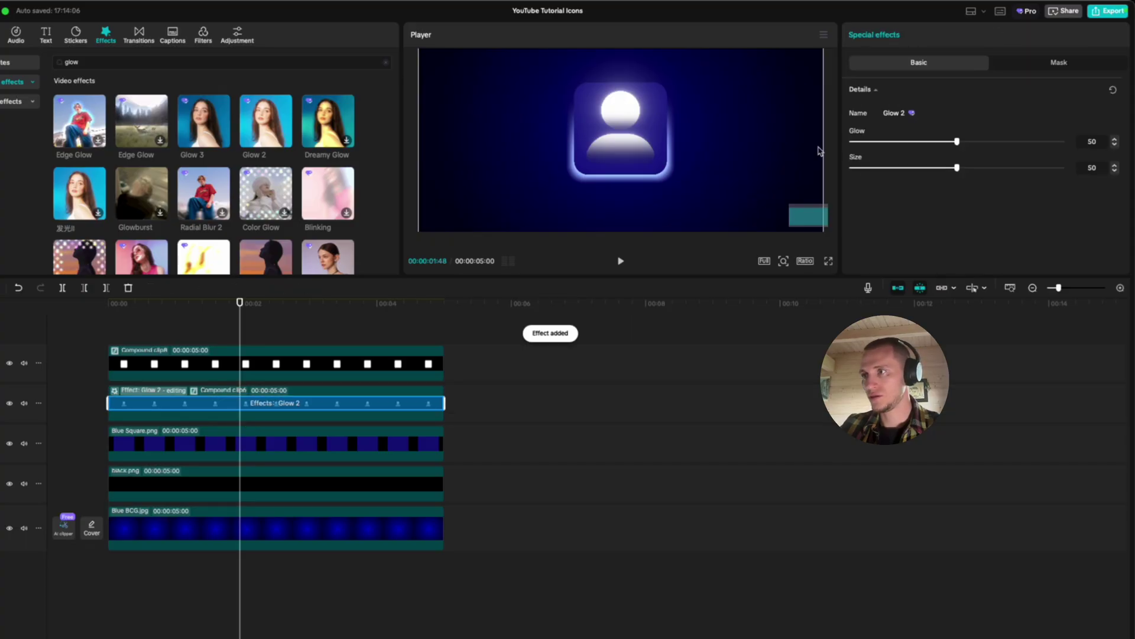
Set the person shape's Glow 2 effect to a glow of 20 and a size of 25
{"action": "left_click", "coordinate": [1102, 144]}
{"action": "type", "text": "20"}
{"action": "key", "text": "Return"}
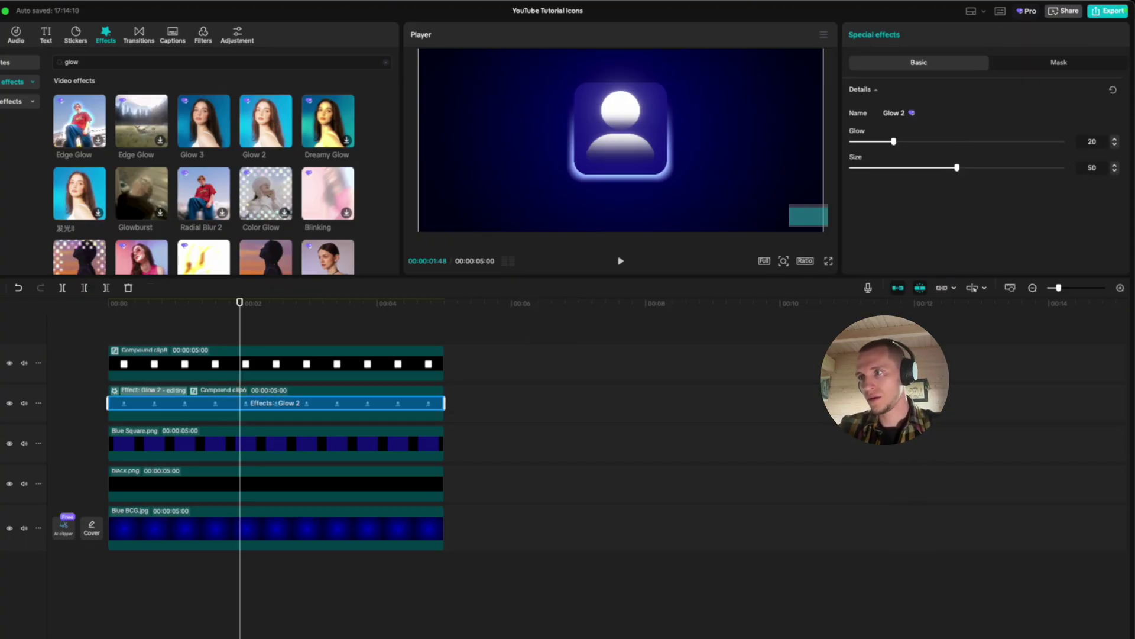
{"action": "type", "text": "25"}
{"action": "key", "text": "Return"}
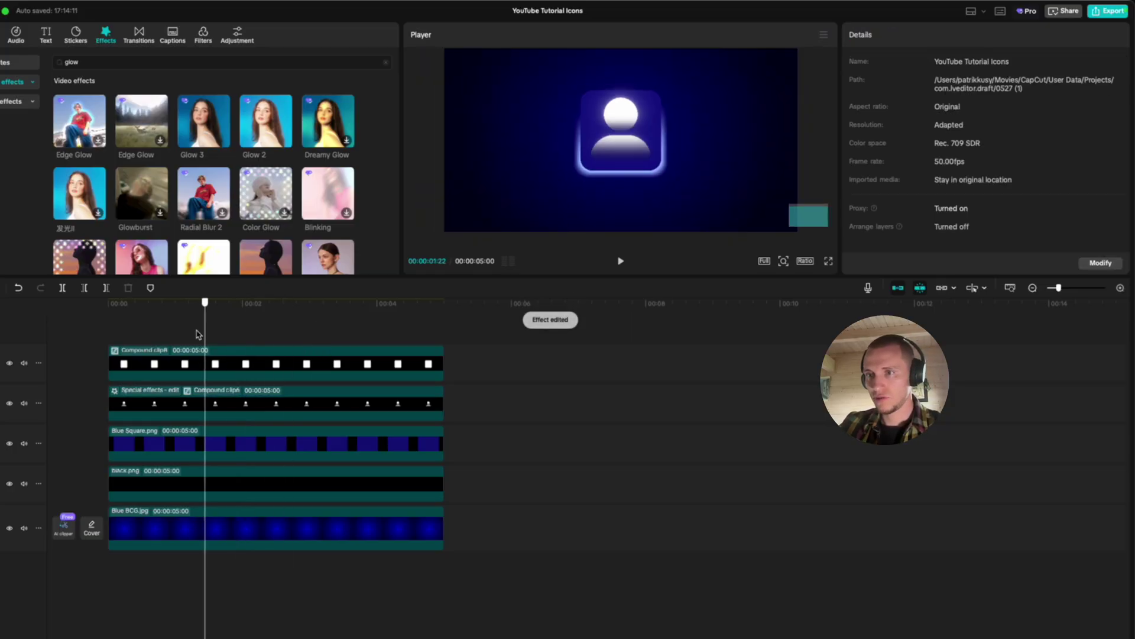
{"action": "left_click", "coordinate": [300, 323]}
Apply Glow 2 to the white border's compound clip with glow and size at 25, and scrub through the result
{"action": "left_click_drag", "start_coordinate": [280, 139], "coordinate": [264, 363]}
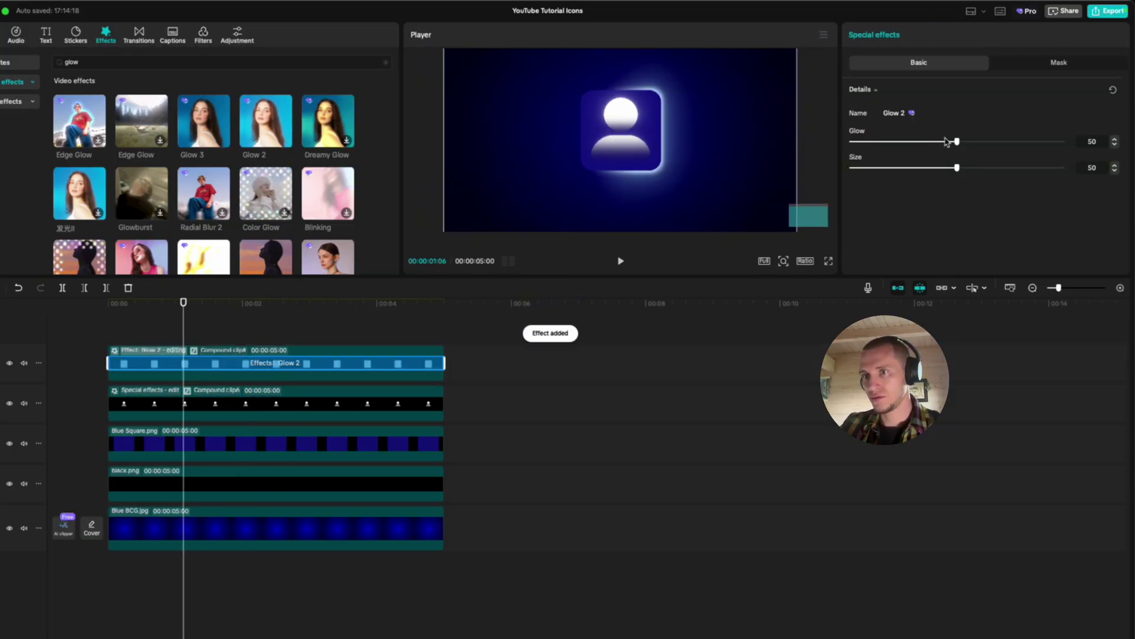
{"action": "left_click", "coordinate": [1092, 141]}
{"action": "key", "text": "super+a"}
{"action": "type", "text": "25"}
{"action": "key", "text": "Return"}
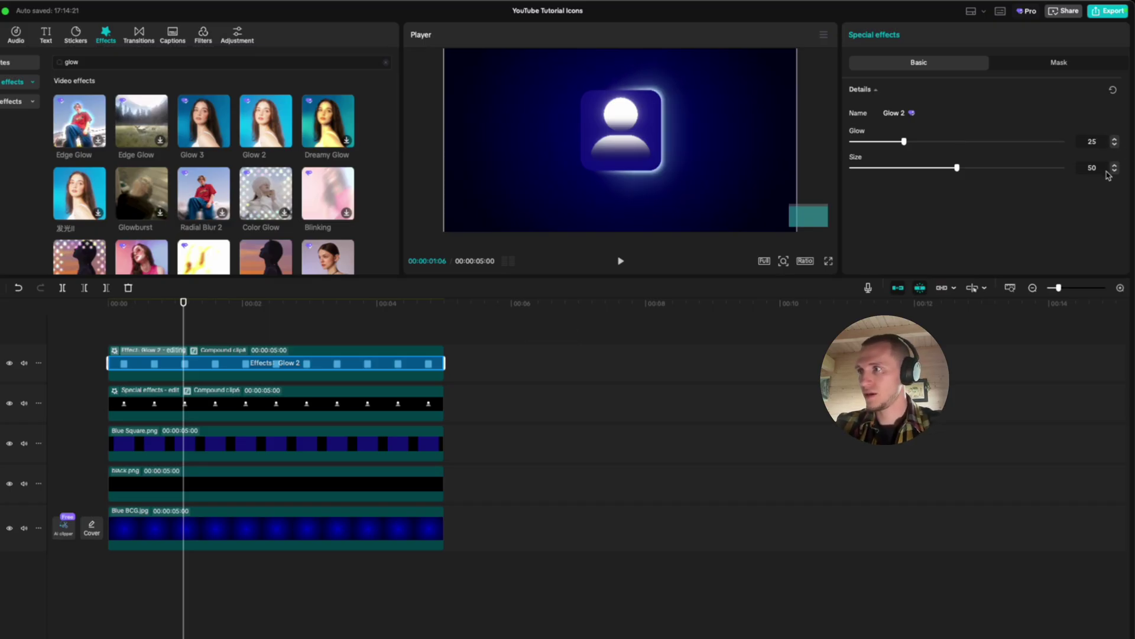
{"action": "type", "text": "25"}
{"action": "key", "text": "Return"}
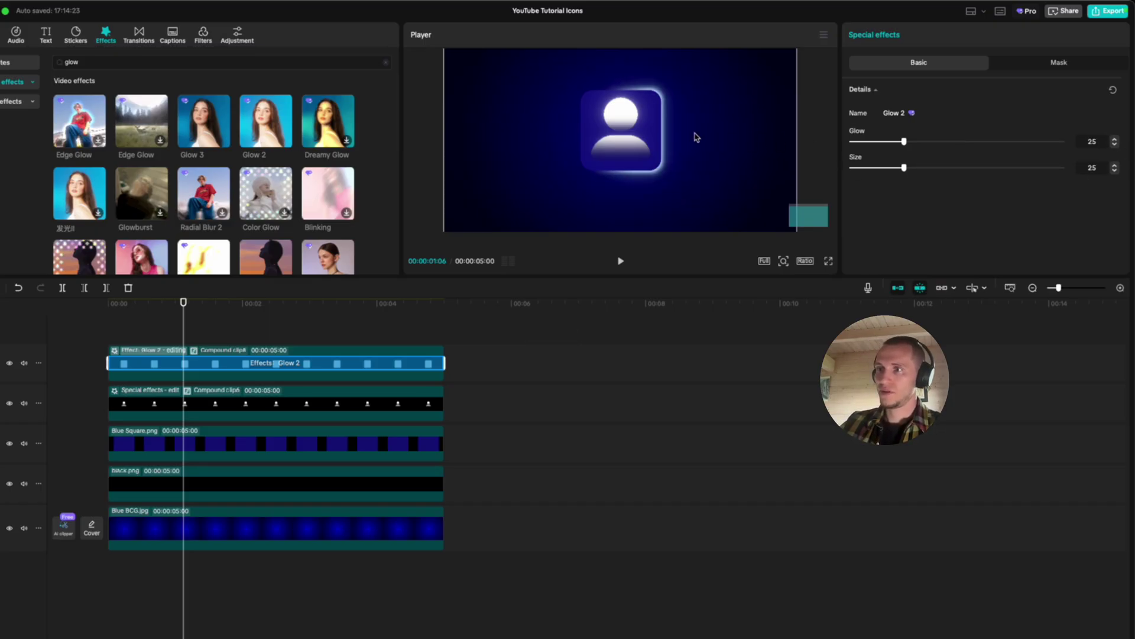
{"action": "left_click", "coordinate": [369, 332]}
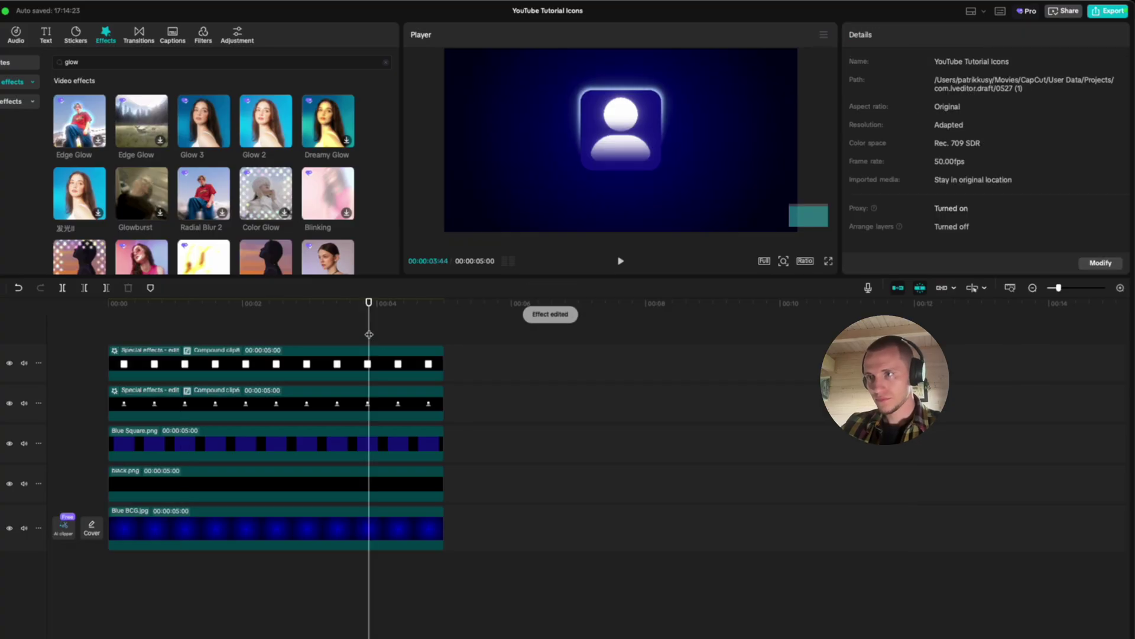
{"action": "left_click_drag", "start_coordinate": [369, 333], "coordinate": [202, 327]}
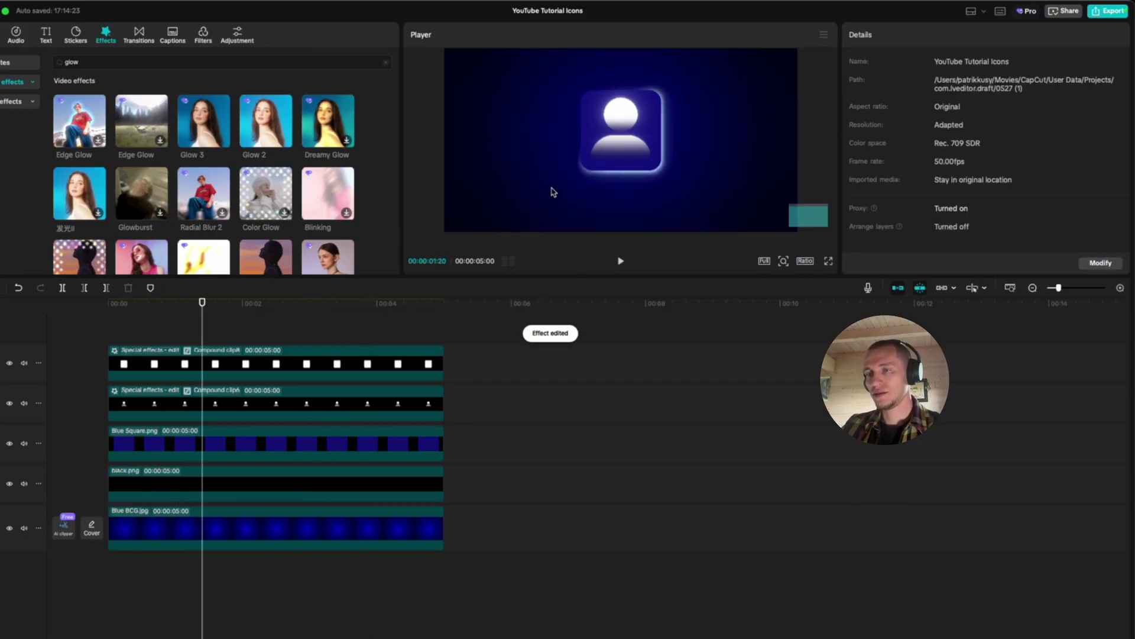
Search the effects library for "play"
{"action": "left_click", "coordinate": [161, 58]}
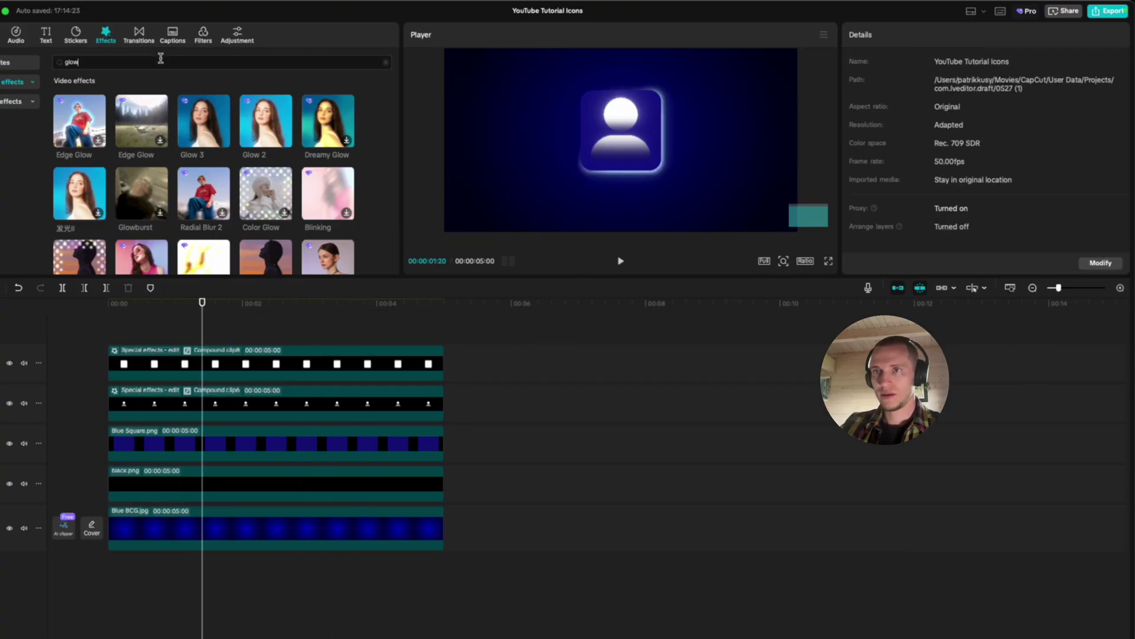
{"action": "type", "text": "play"}
{"action": "key", "text": "Return"}
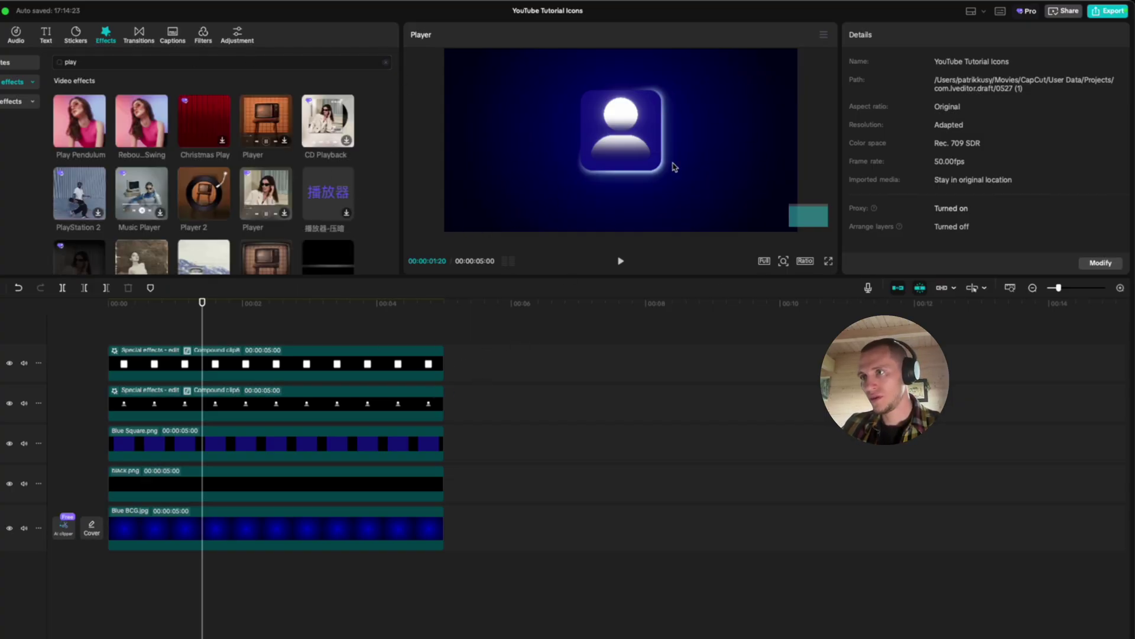
Combine the border, person and blue square into a compound clip and apply Play Pendulum with strength 4, twist 3, speed 61 and sharpen 20
{"action": "left_click_drag", "start_coordinate": [485, 336], "coordinate": [406, 442]}
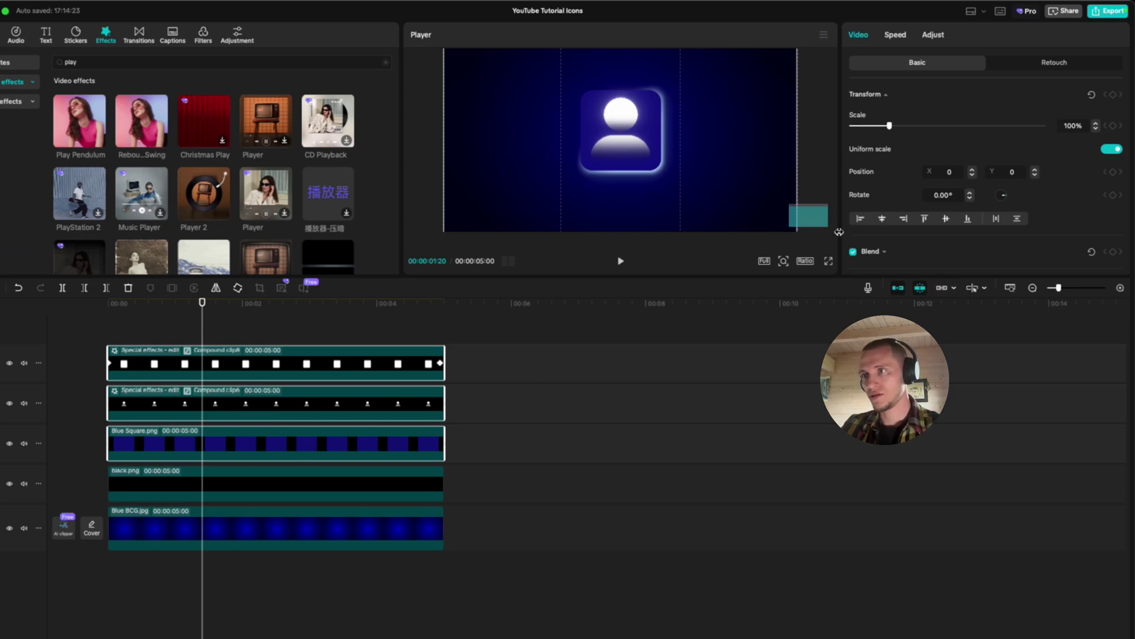
{"action": "key", "text": "alt+g"}
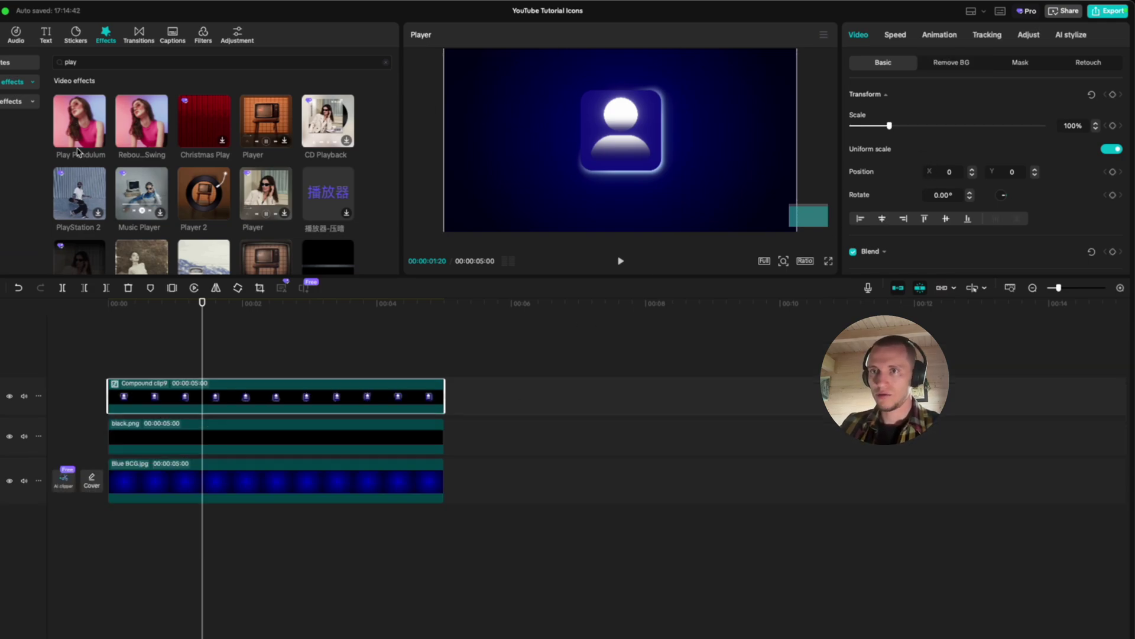
{"action": "left_click_drag", "start_coordinate": [78, 152], "coordinate": [278, 414]}
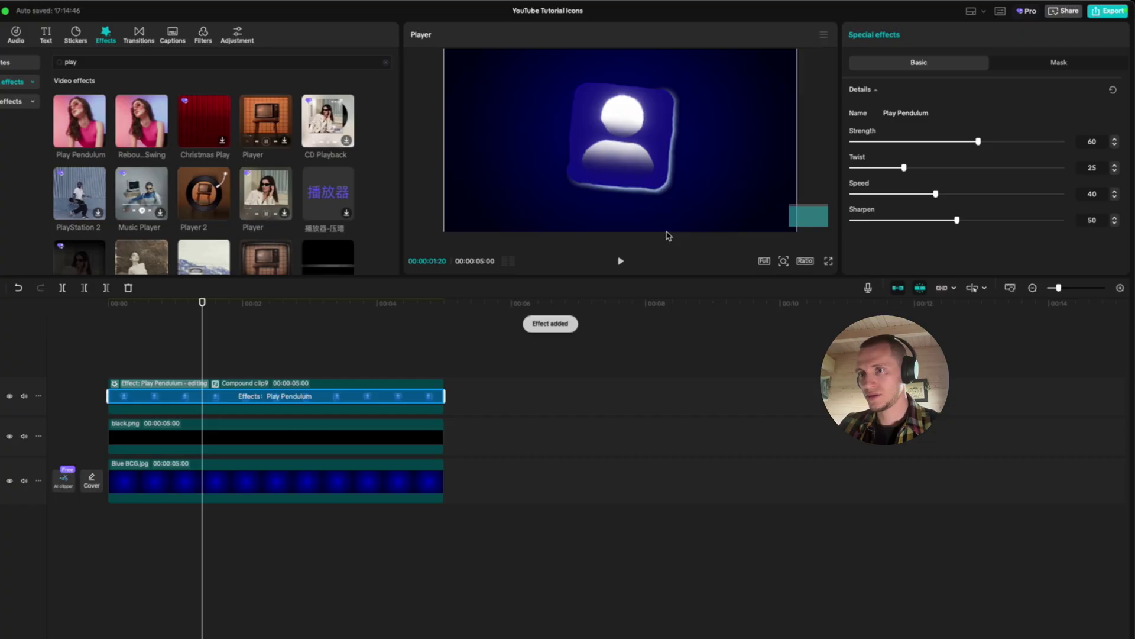
{"action": "left_click", "coordinate": [860, 142]}
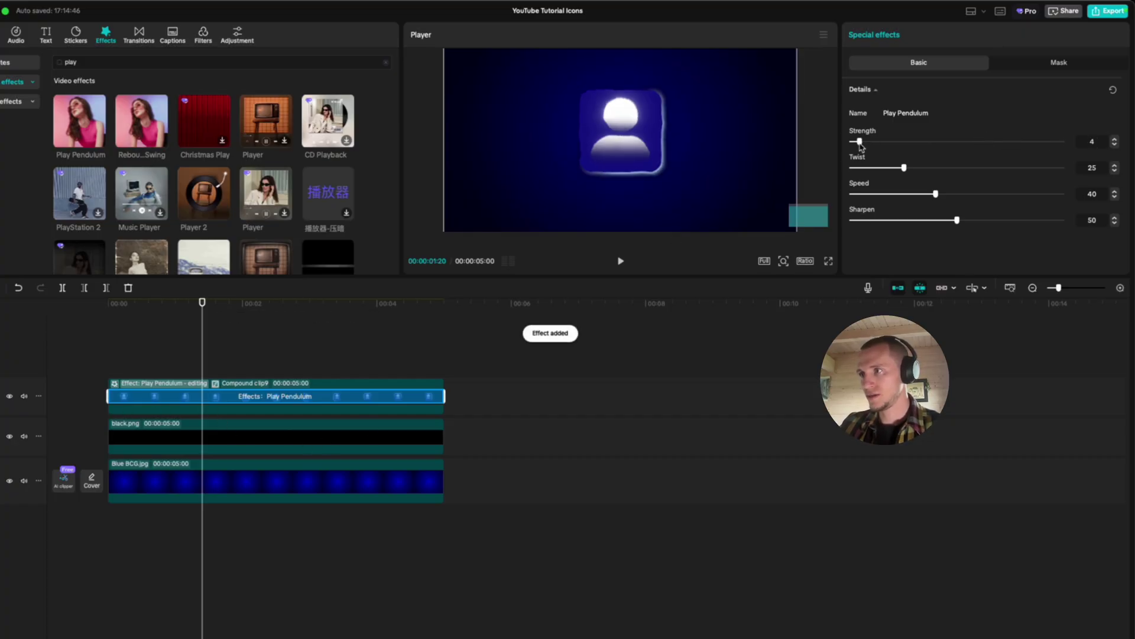
{"action": "left_click", "coordinate": [859, 168]}
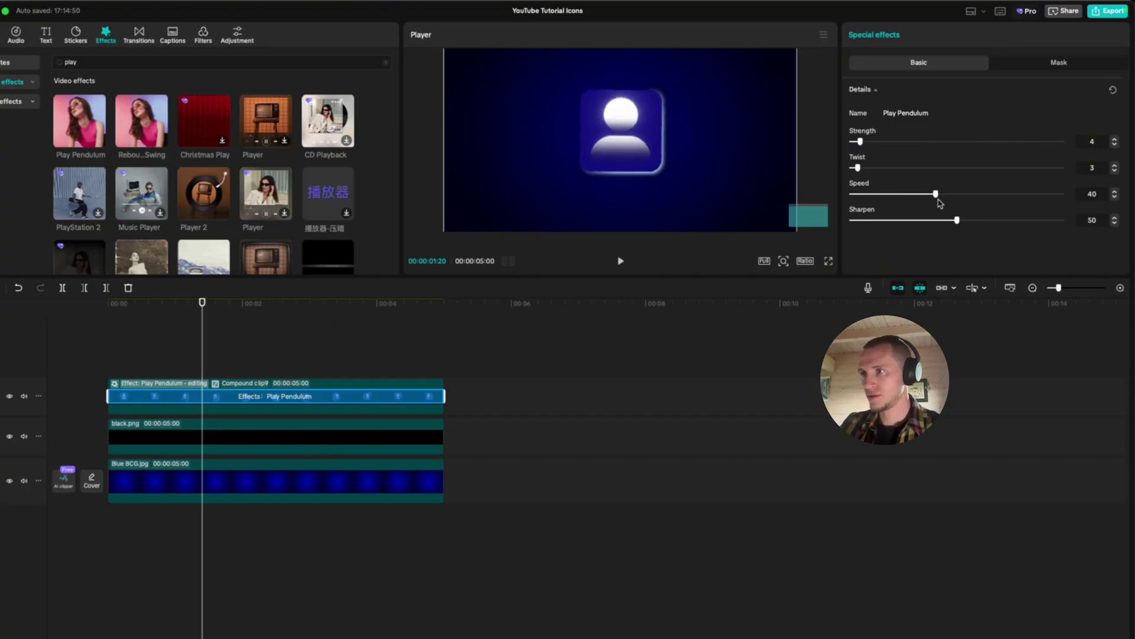
{"action": "left_click_drag", "start_coordinate": [936, 195], "coordinate": [892, 225]}
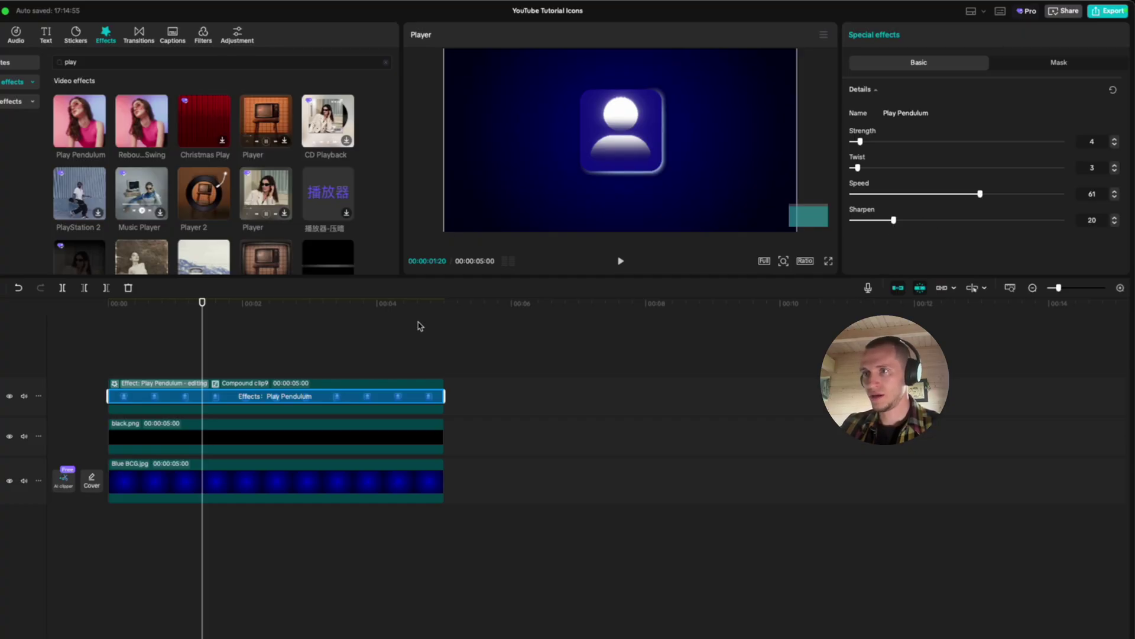
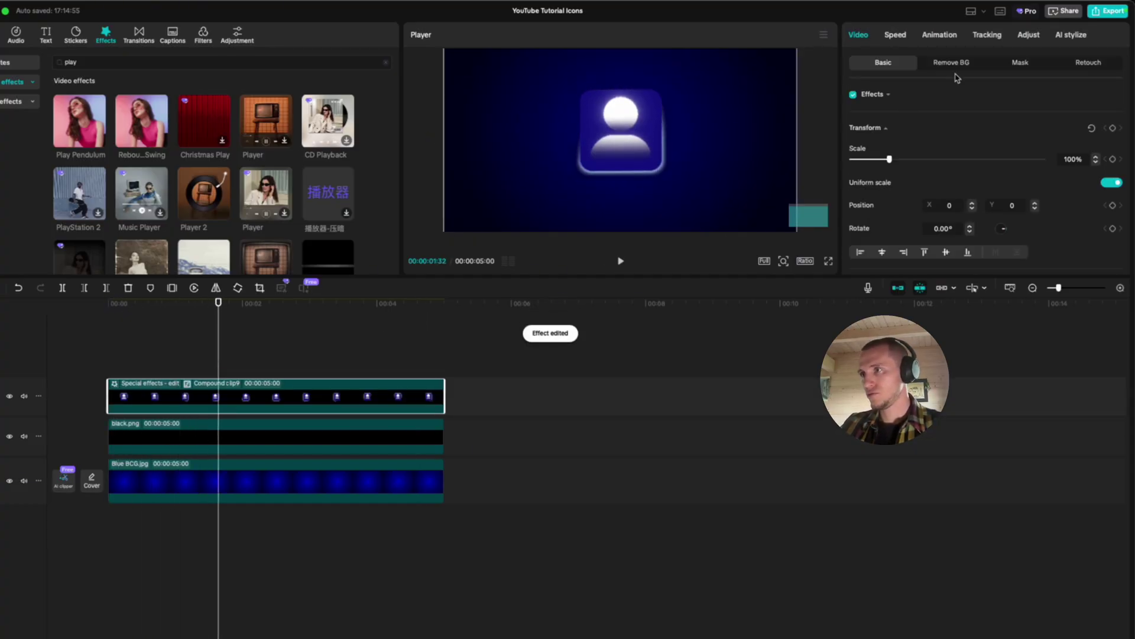
Give the icon's compound clip a Slide Up entrance animation lasting 1.2 s
{"action": "left_click", "coordinate": [1059, 104]}
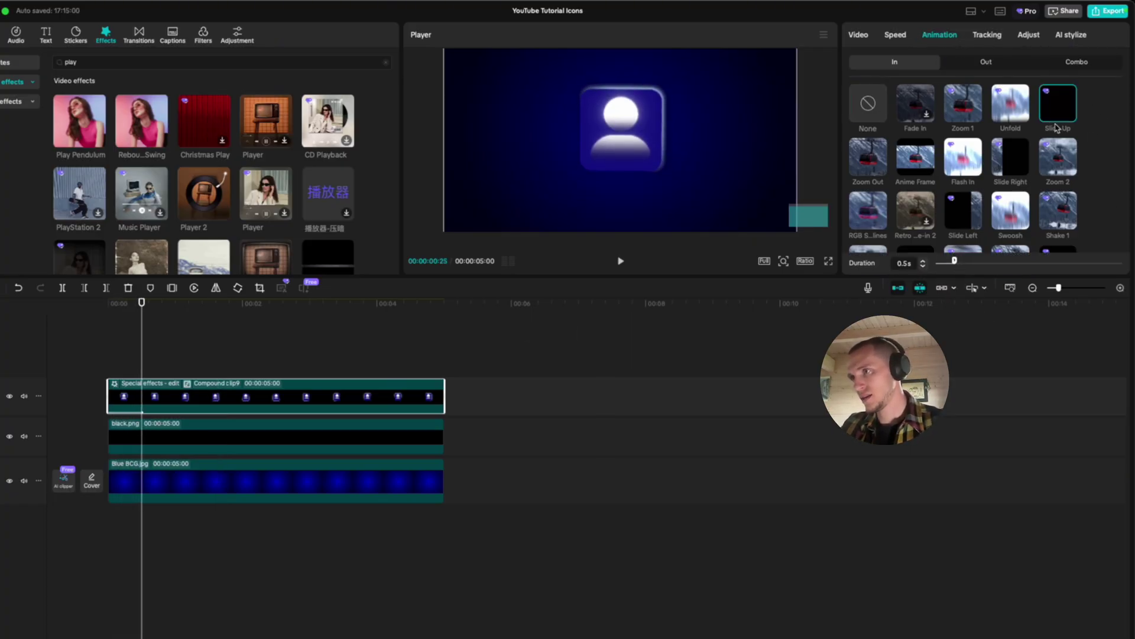
{"action": "left_click_drag", "start_coordinate": [955, 260], "coordinate": [985, 263]}
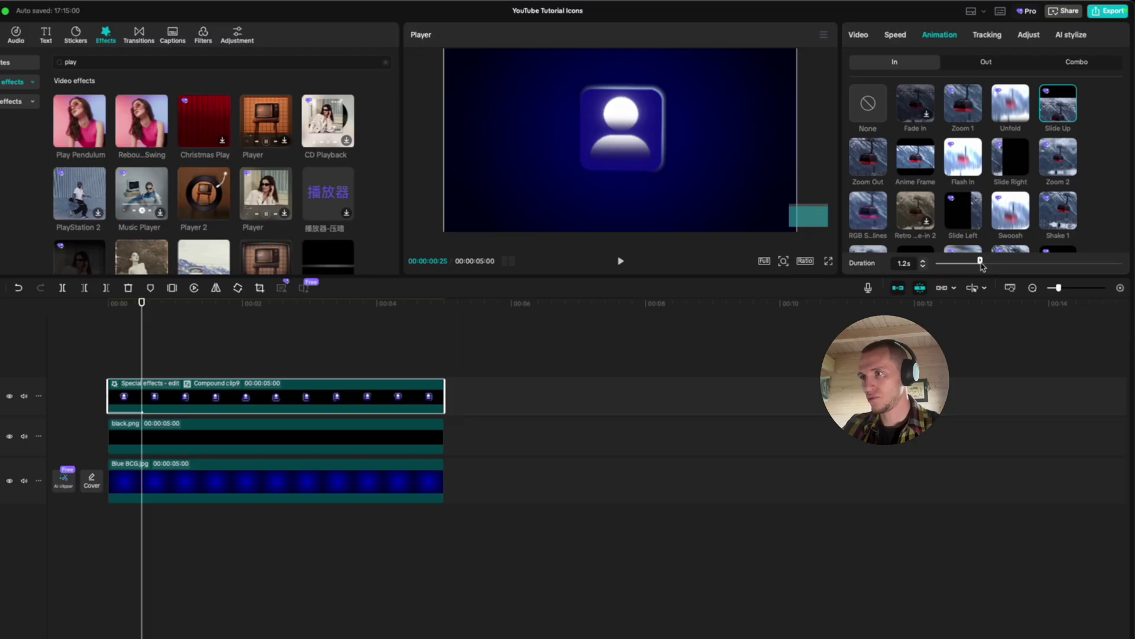
{"action": "scroll", "coordinate": [692, 147], "scroll_direction": "down", "scroll_amount": 3}
Play the icon animation from the start in full screen and scrub through its entrance
{"action": "left_click", "coordinate": [109, 355]}
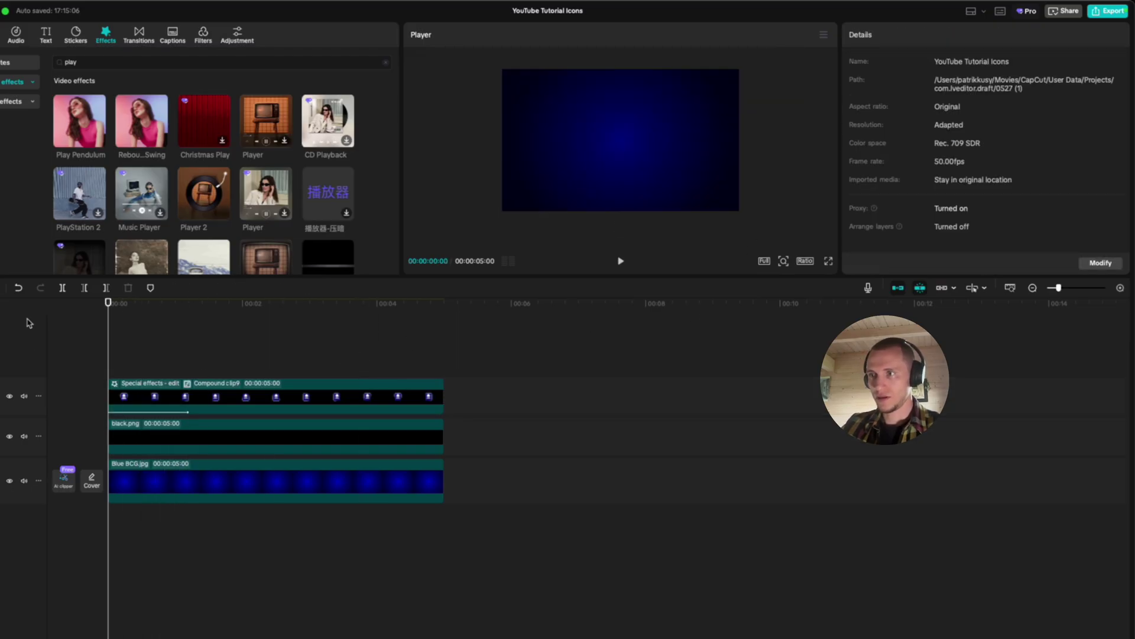
{"action": "left_click", "coordinate": [829, 261]}
{"action": "key", "text": "space"}
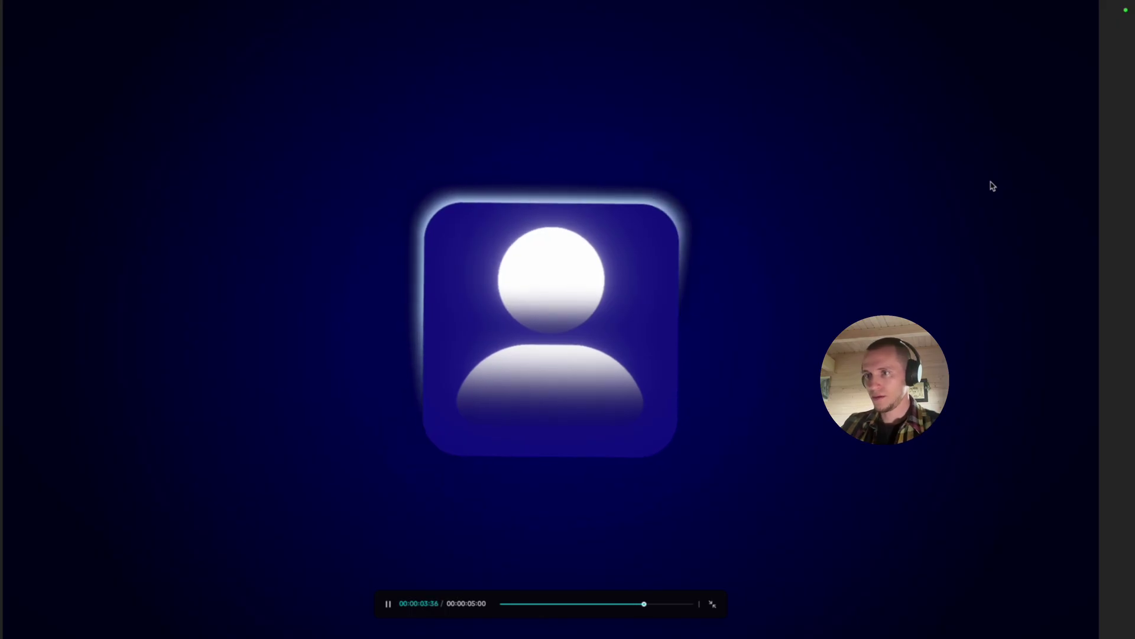
{"action": "key", "text": "Escape"}
{"action": "left_click", "coordinate": [298, 356]}
{"action": "key", "text": "space"}
{"action": "left_click", "coordinate": [152, 373]}
{"action": "left_click_drag", "start_coordinate": [156, 374], "coordinate": [172, 371]}
Scale the icon's compound clip to 67% and move it up to a Y position of 379
{"action": "left_click", "coordinate": [418, 406]}
{"action": "left_click_drag", "start_coordinate": [739, 70], "coordinate": [701, 93]}
{"action": "left_click_drag", "start_coordinate": [654, 158], "coordinate": [654, 162]}
{"action": "left_click_drag", "start_coordinate": [654, 161], "coordinate": [656, 137]}
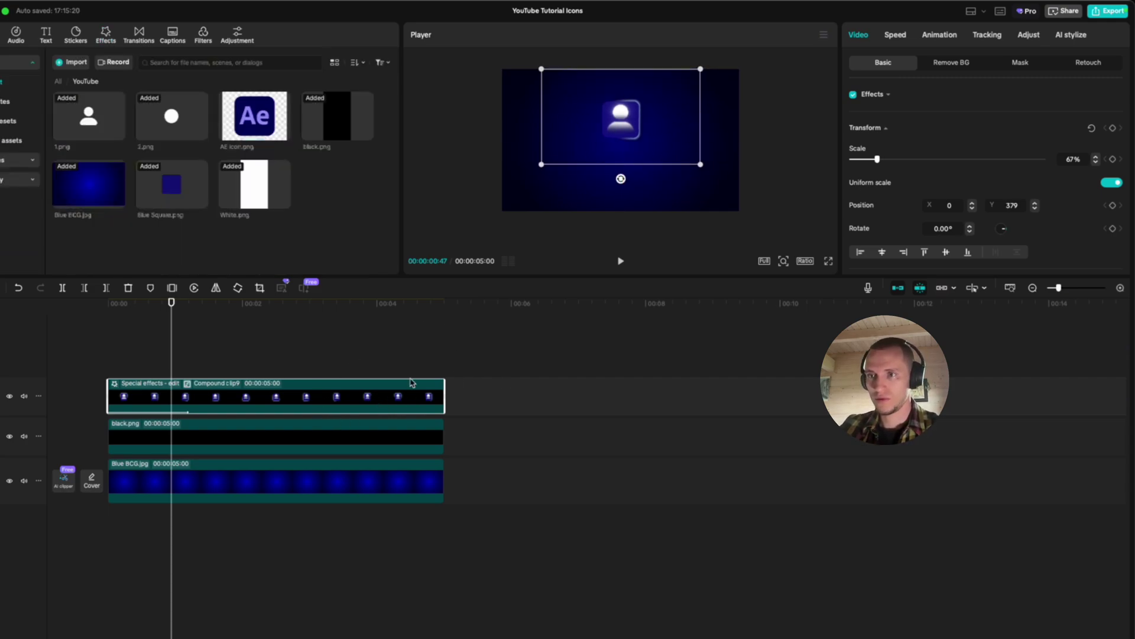
Disable the profile icon's compound clip on the timeline
{"action": "key", "text": "v"}
{"action": "key", "text": "v"}
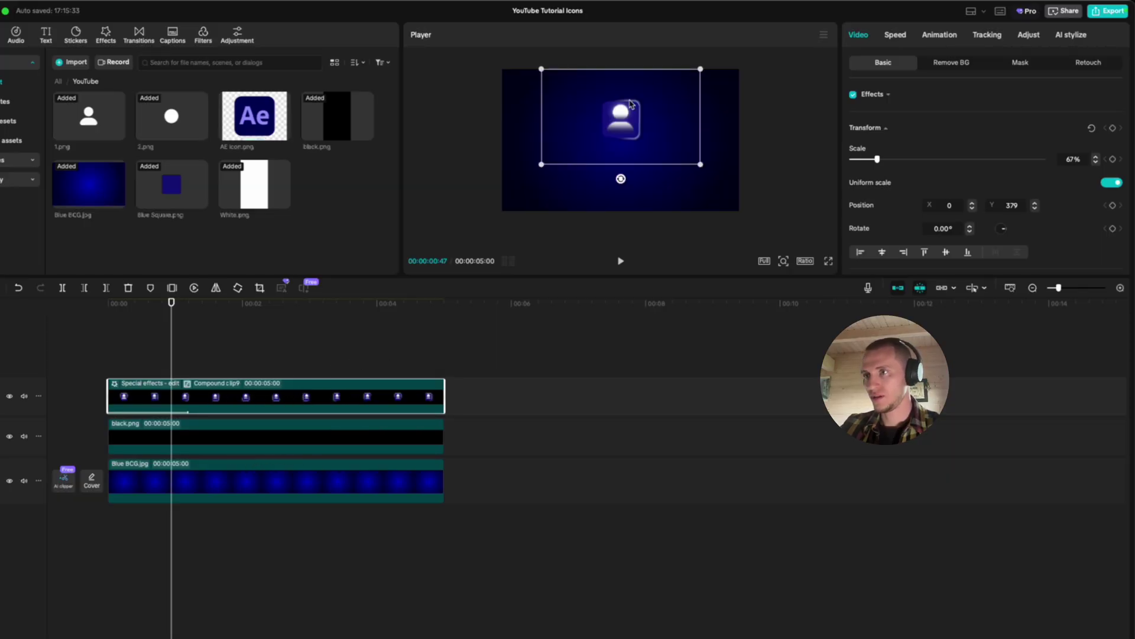
{"action": "key", "text": "v"}
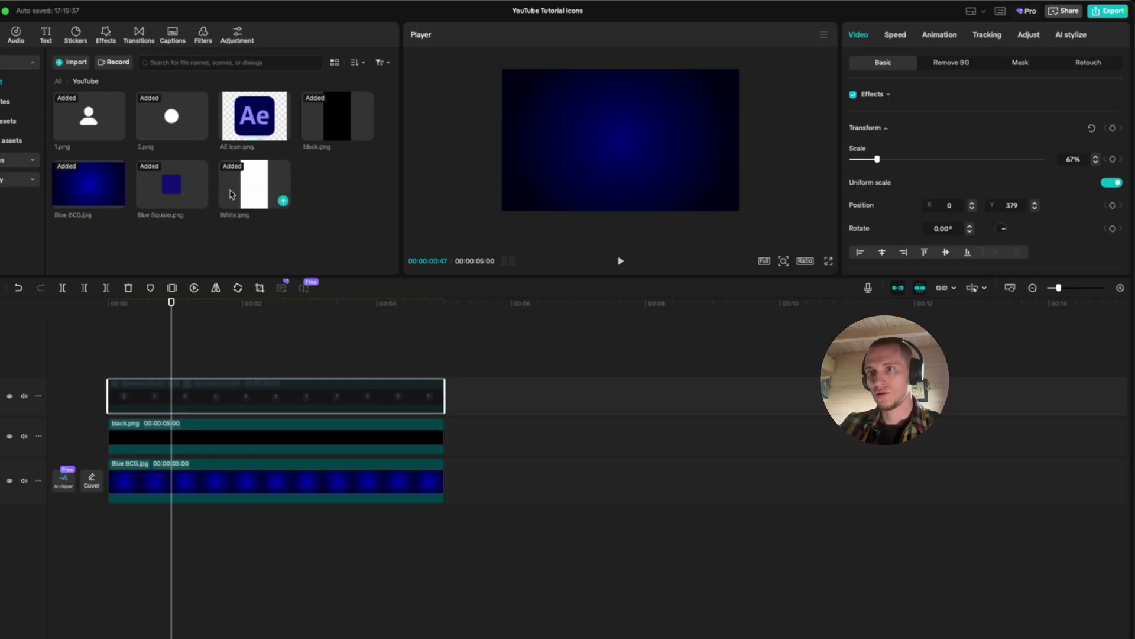
Place AE icon.png on a new track above the disabled clip from the start and scale it down around the centre
{"action": "left_click_drag", "start_coordinate": [241, 126], "coordinate": [110, 362]}
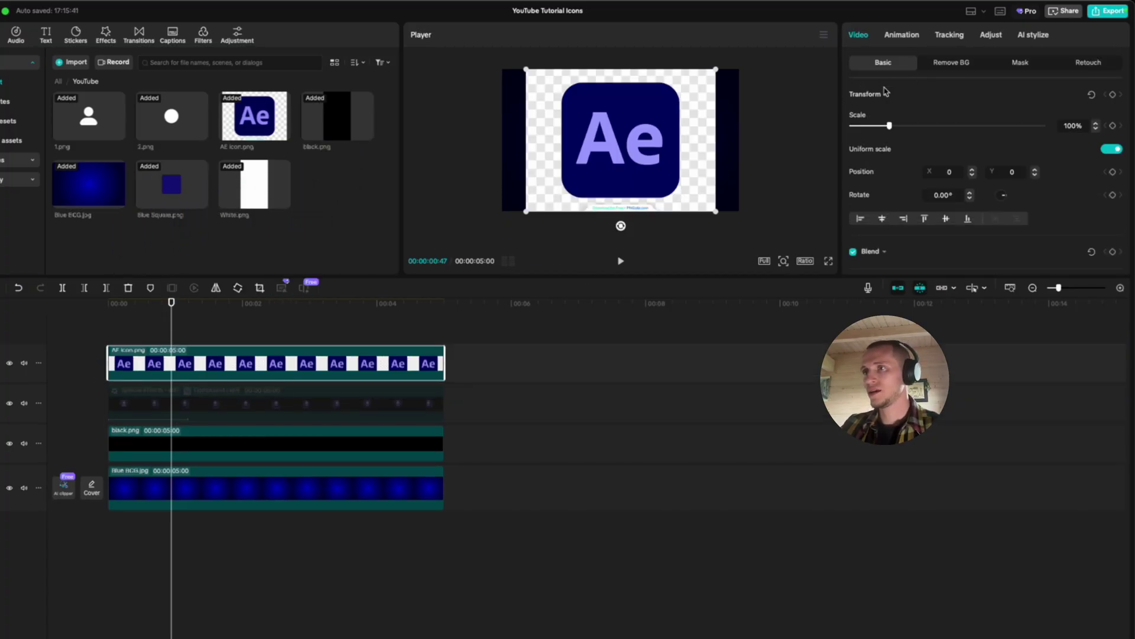
{"action": "left_click_drag", "start_coordinate": [715, 70], "coordinate": [674, 102]}
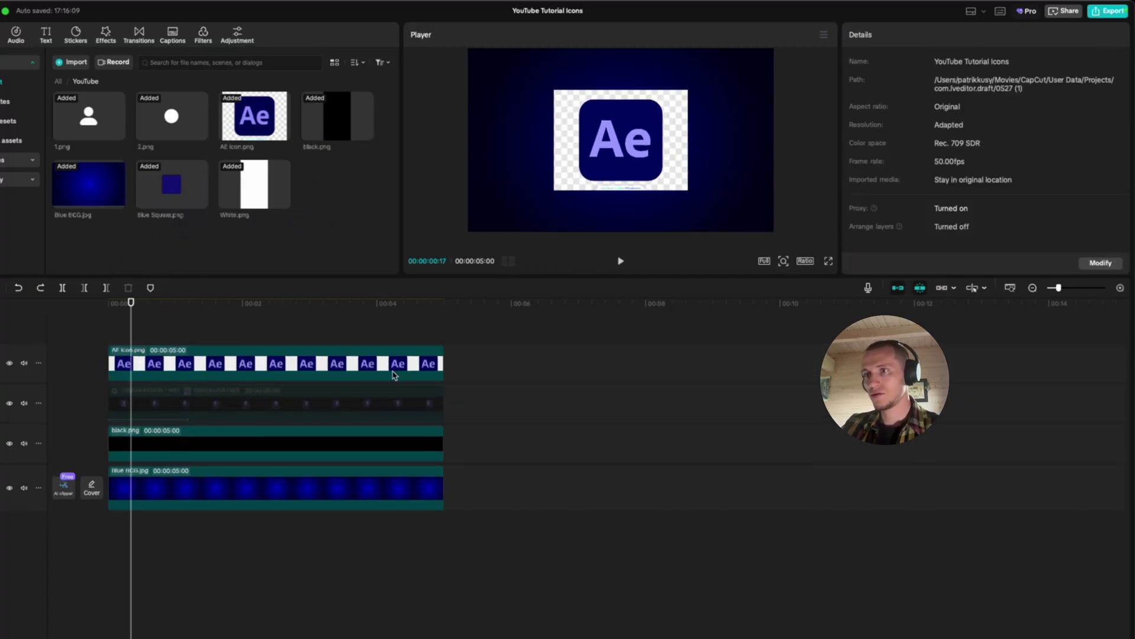
Chroma key the light checkered background out of AE icon.png, with Clean up edge and Feather edge both at 100
{"action": "left_click", "coordinate": [219, 365]}
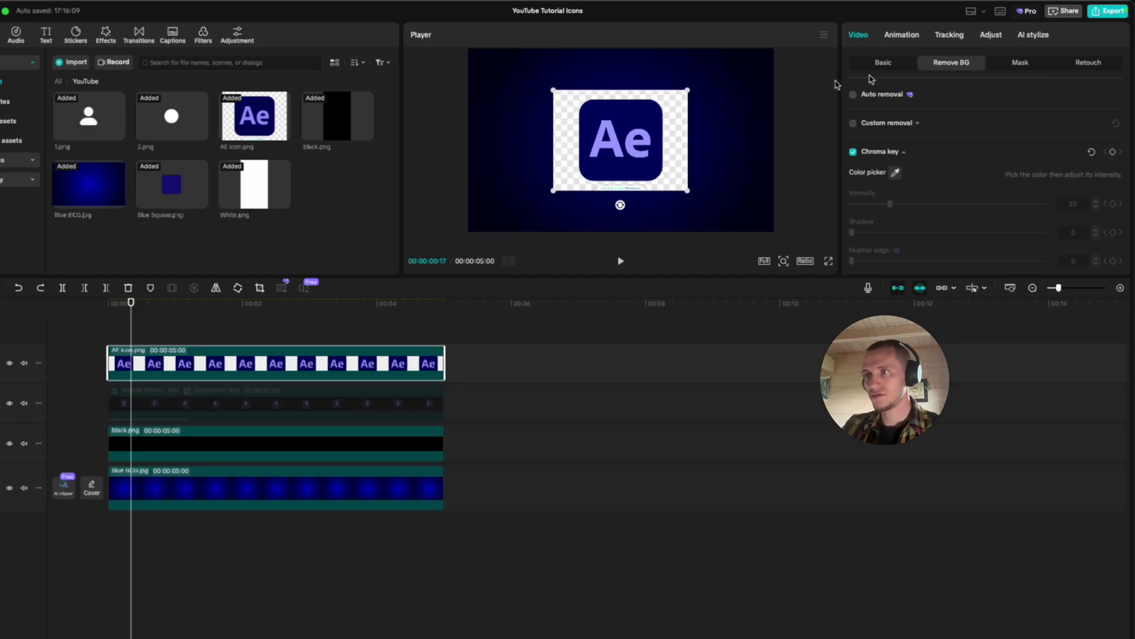
{"action": "left_click", "coordinate": [896, 172]}
{"action": "left_click", "coordinate": [671, 128]}
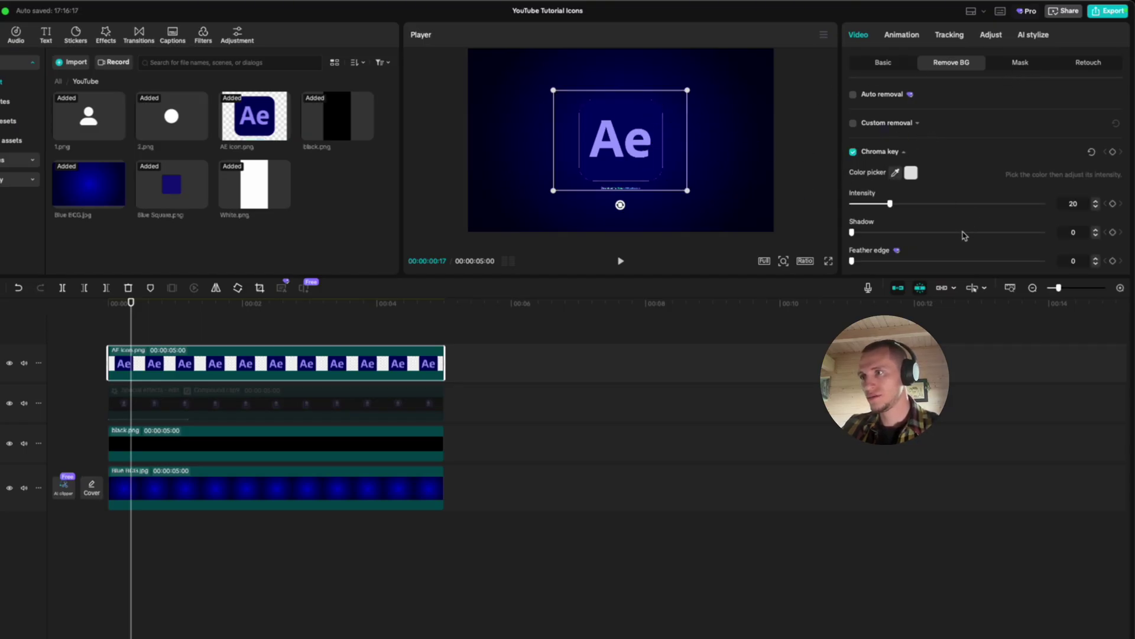
{"action": "scroll", "coordinate": [969, 232], "scroll_direction": "down", "scroll_amount": 1}
{"action": "left_click_drag", "start_coordinate": [852, 260], "coordinate": [1091, 266]}
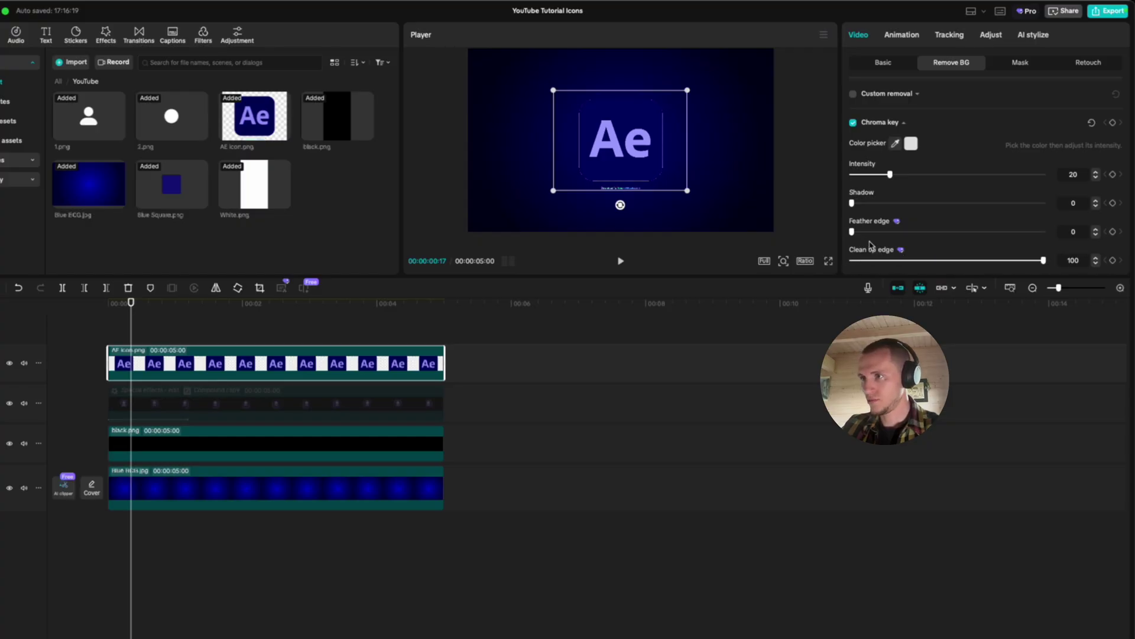
{"action": "left_click_drag", "start_coordinate": [852, 232], "coordinate": [1131, 240]}
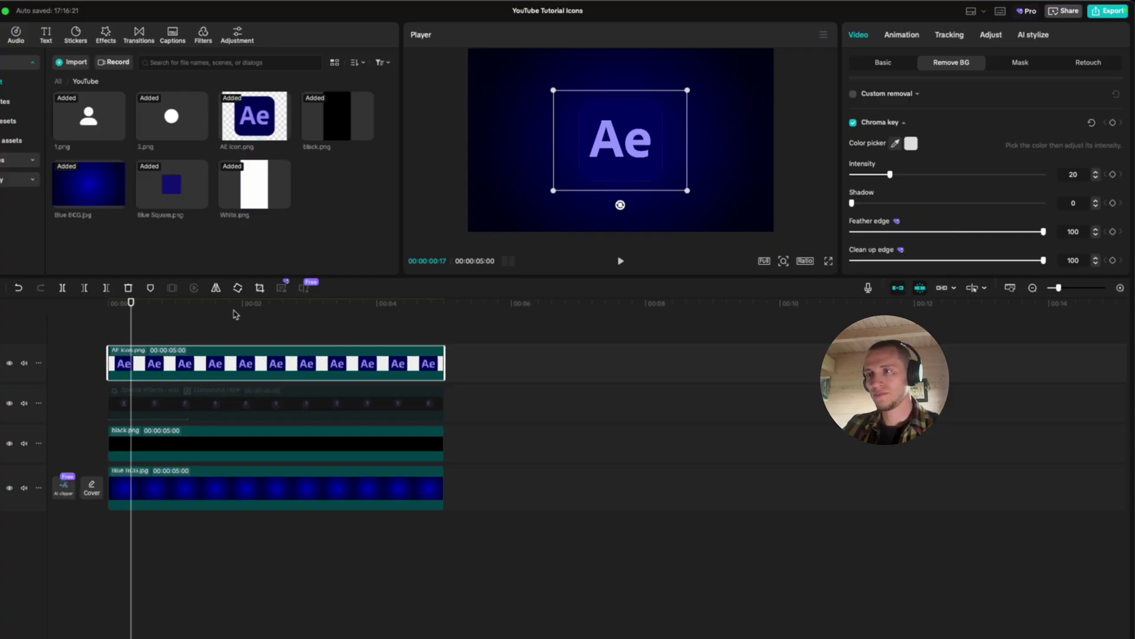
Examine the keyed Ae icon's edges against the blue background further along the timeline
{"action": "left_click", "coordinate": [254, 321]}
{"action": "scroll", "coordinate": [603, 108], "scroll_direction": "up", "scroll_amount": 3}
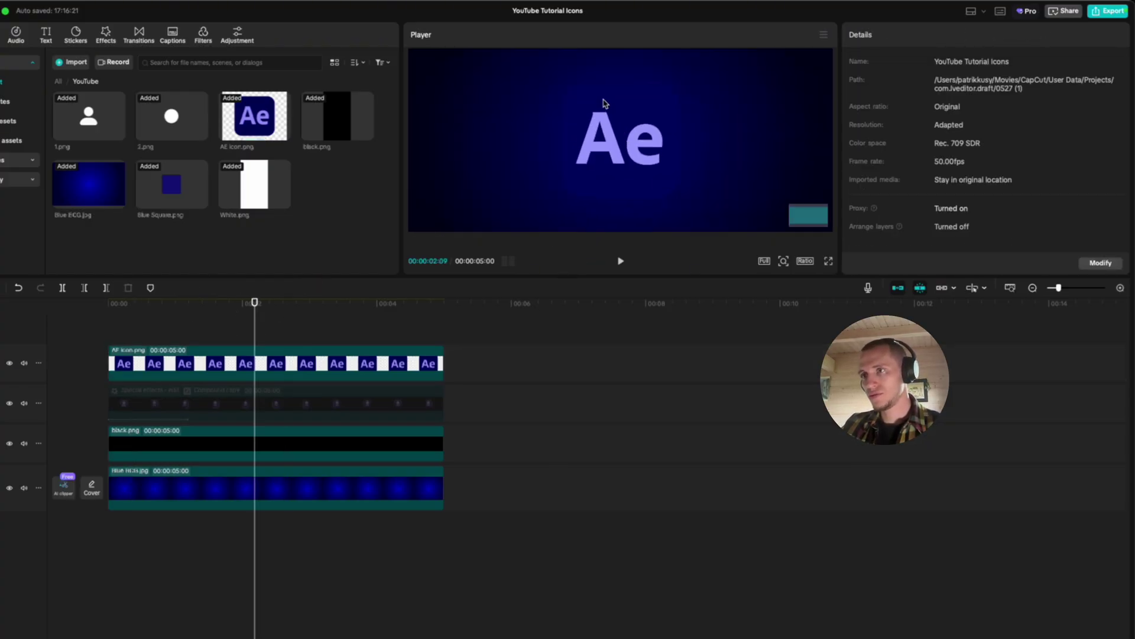
{"action": "left_click", "coordinate": [669, 161]}
{"action": "left_click", "coordinate": [737, 186]}
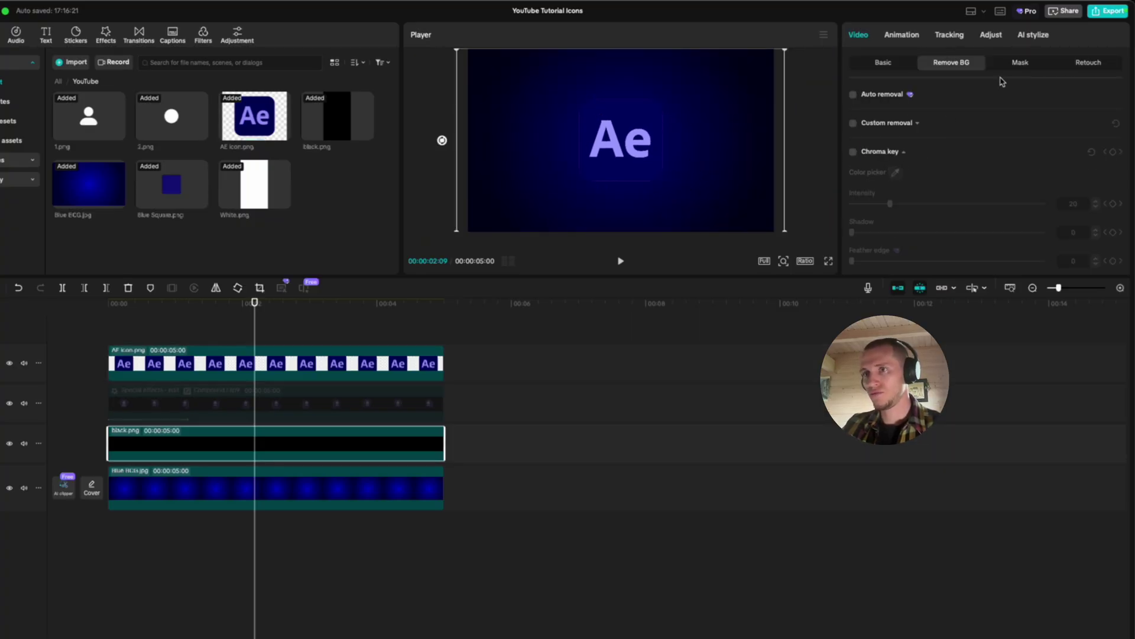
Add a rectangle mask to AE icon.png and place White.png from the start as a backdrop behind it on layer 2
{"action": "left_click", "coordinate": [1021, 63]}
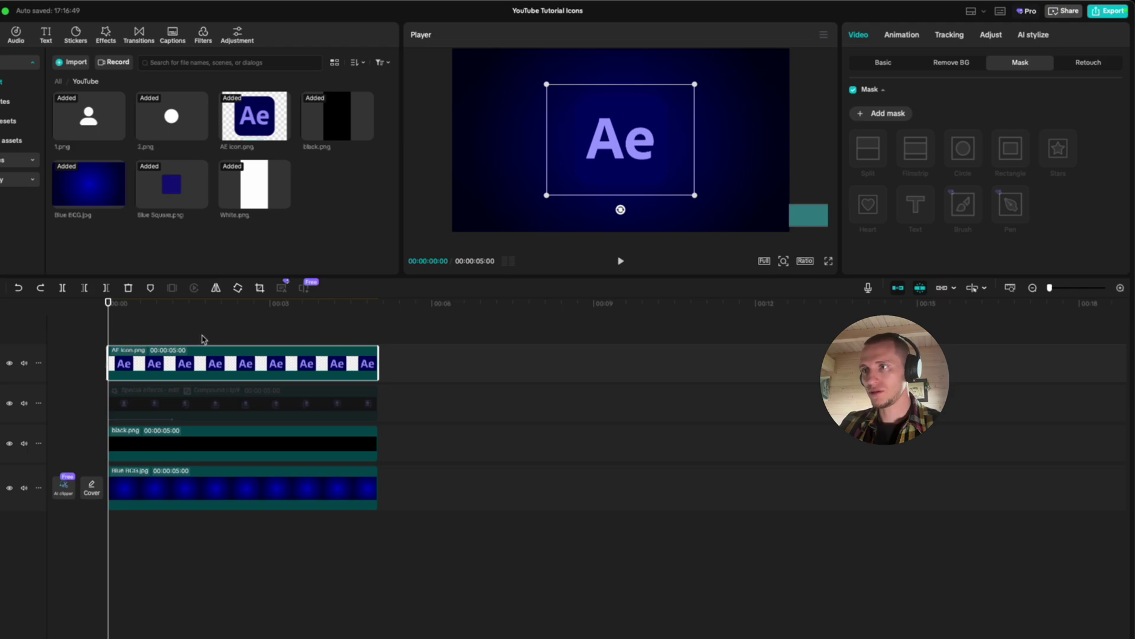
{"action": "left_click", "coordinate": [871, 116]}
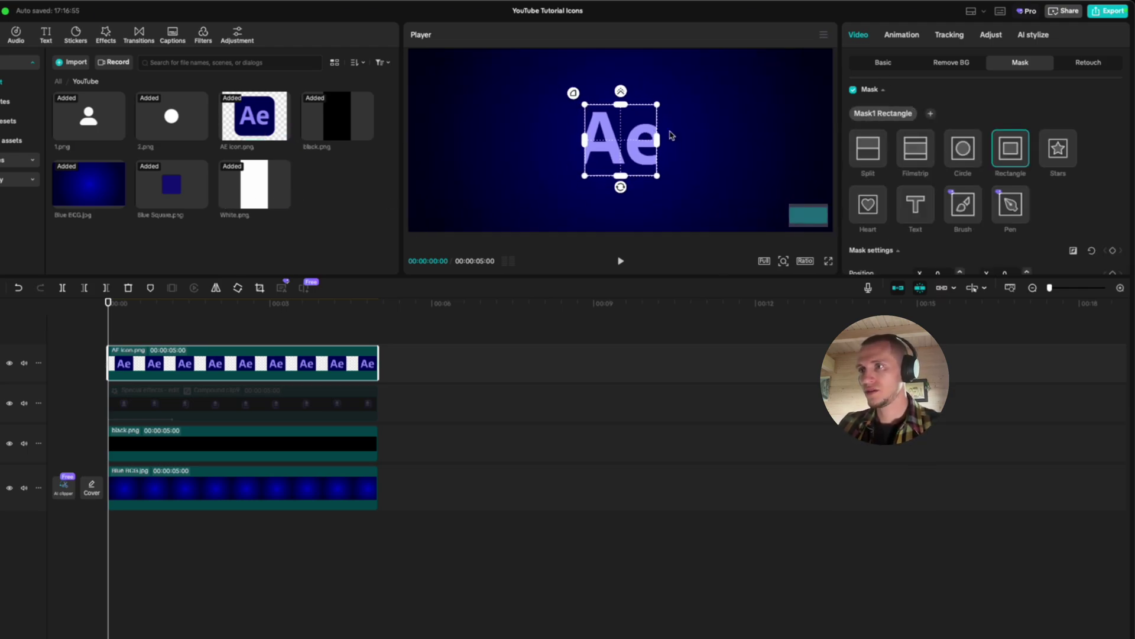
{"action": "left_click_drag", "start_coordinate": [254, 191], "coordinate": [112, 322]}
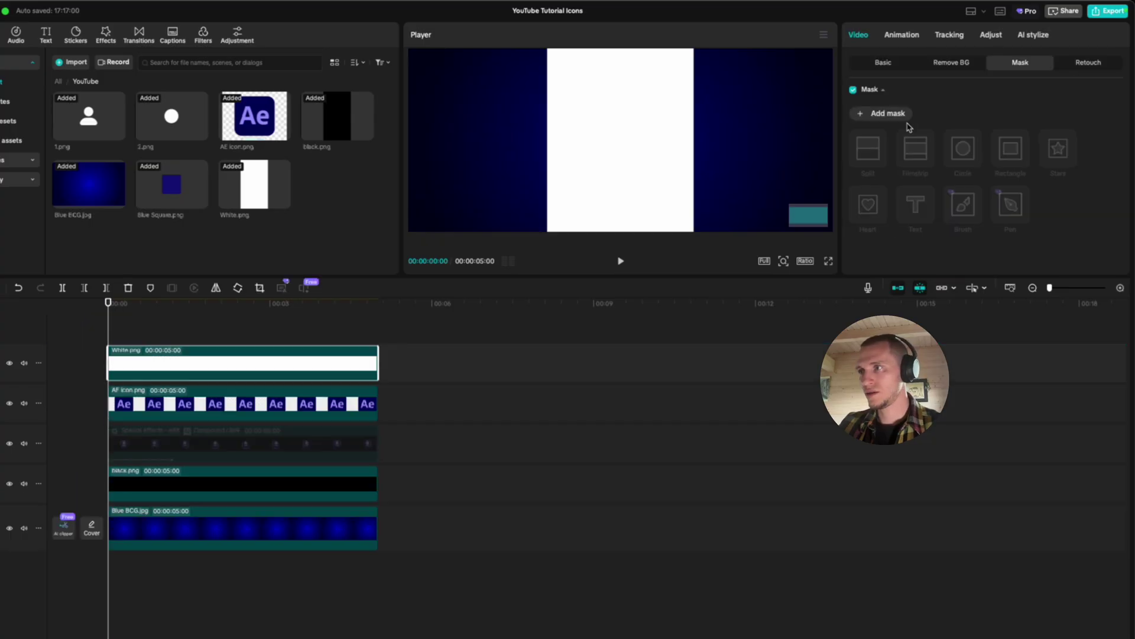
{"action": "left_click", "coordinate": [883, 62]}
{"action": "left_click", "coordinate": [915, 227]}
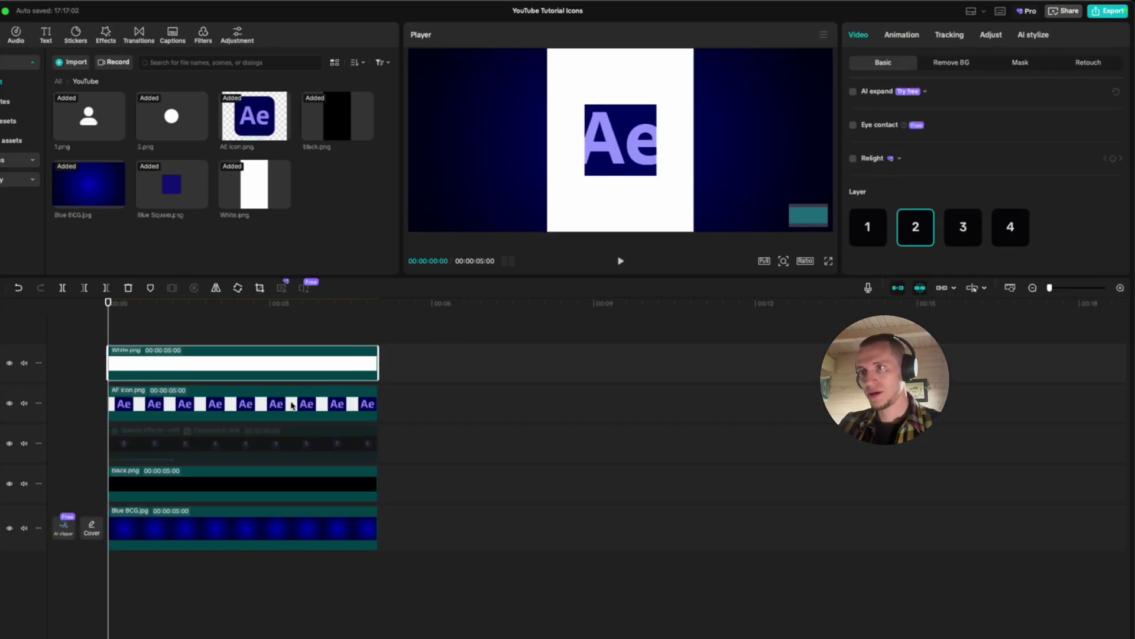
Enlarge AE icon.png's rectangle mask to the icon's outline, about 899 by 888, and set its round corners to 30
{"action": "left_click", "coordinate": [296, 402]}
{"action": "left_click", "coordinate": [1024, 66]}
{"action": "left_click_drag", "start_coordinate": [658, 111], "coordinate": [692, 107]}
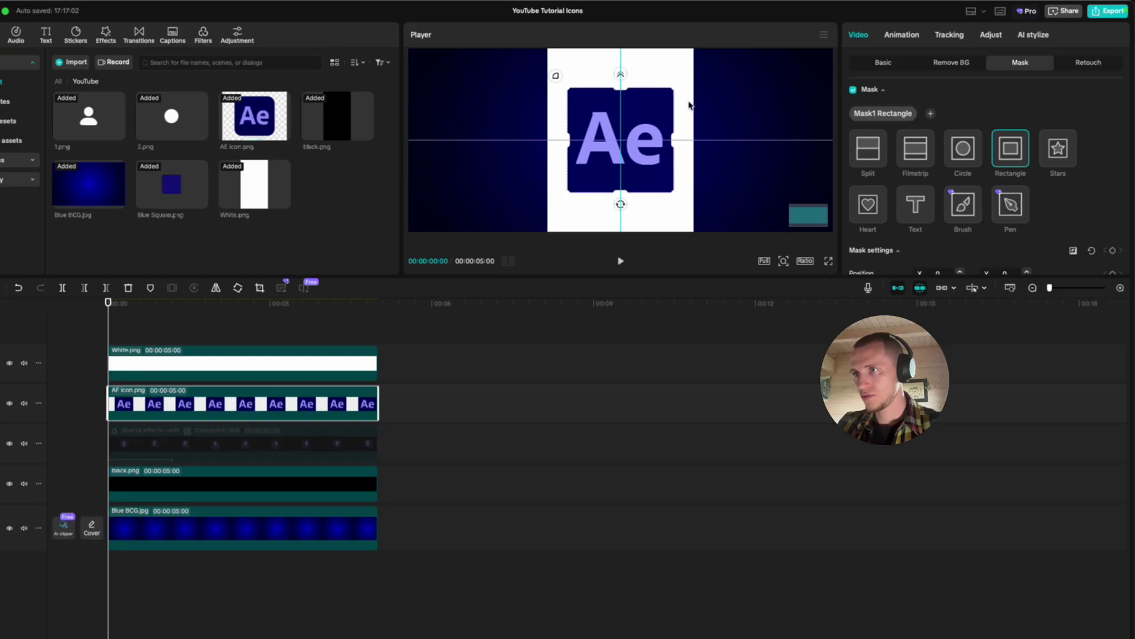
{"action": "scroll", "coordinate": [926, 244], "scroll_direction": "down", "scroll_amount": 5}
{"action": "type", "text": "3"}
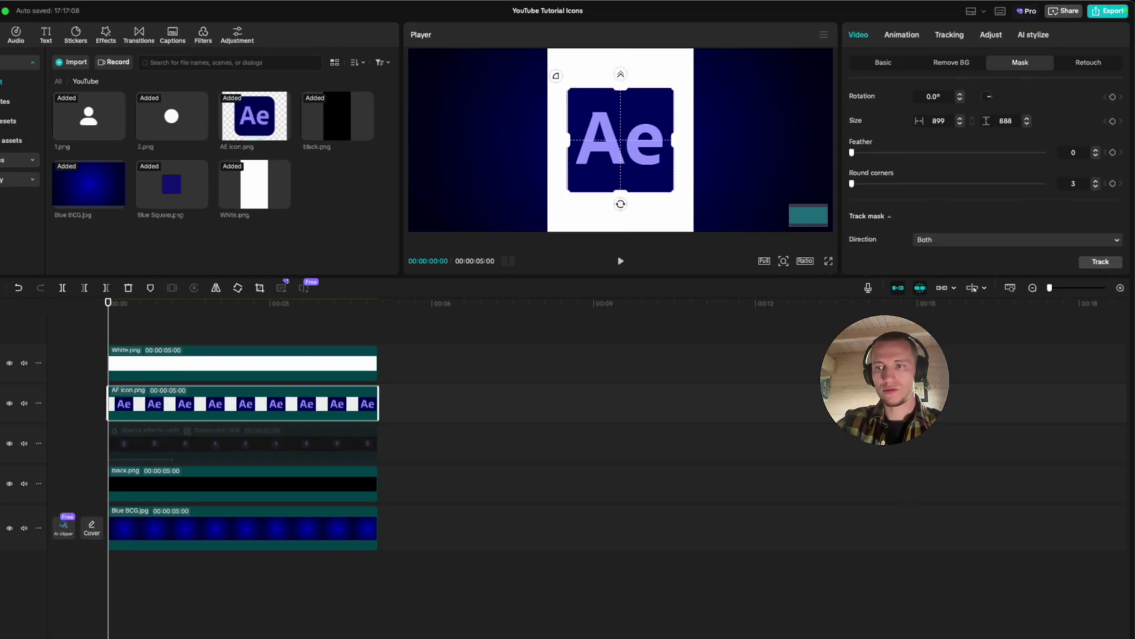
{"action": "type", "text": "0"}
{"action": "key", "text": "Return"}
{"action": "left_click_drag", "start_coordinate": [458, 305], "coordinate": [162, 330]}
{"action": "left_click", "coordinate": [416, 355]}
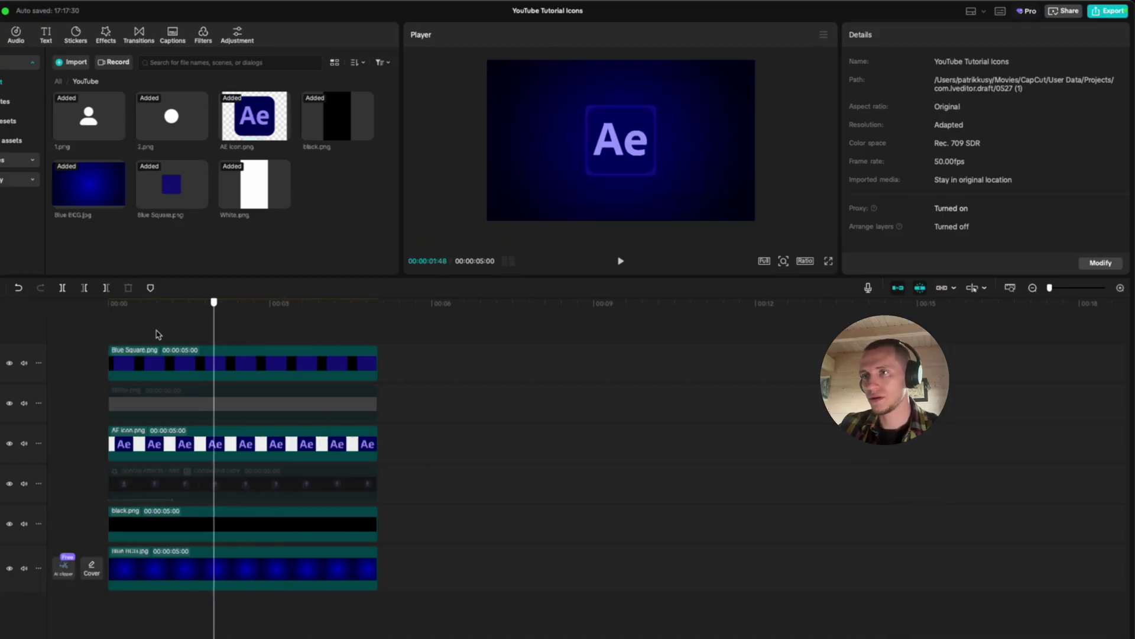
Mask Blue Square.png with a rectangle slightly larger than the Ae icon, about 726 by 722, with round corners of 30
{"action": "left_click", "coordinate": [121, 329]}
{"action": "left_click", "coordinate": [307, 354]}
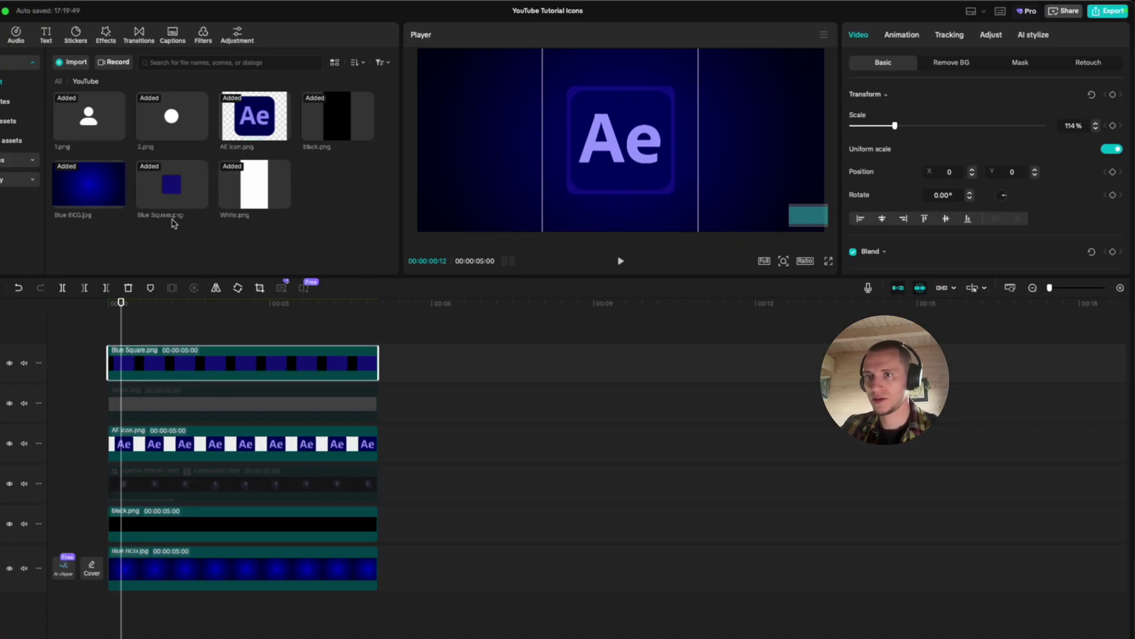
{"action": "left_click", "coordinate": [1021, 62]}
{"action": "left_click", "coordinate": [887, 114]}
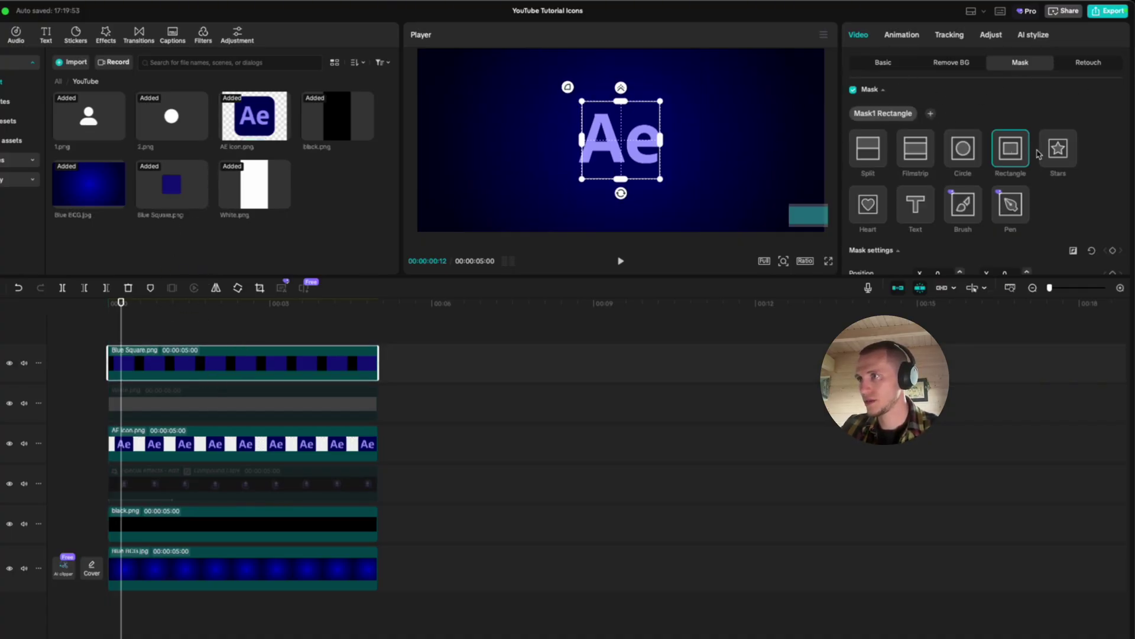
{"action": "mouse_move", "coordinate": [660, 101]}
{"action": "left_mouse_down"}
{"action": "mouse_move", "coordinate": [707, 76]}
{"action": "mouse_move", "coordinate": [673, 88]}
{"action": "left_mouse_up"}
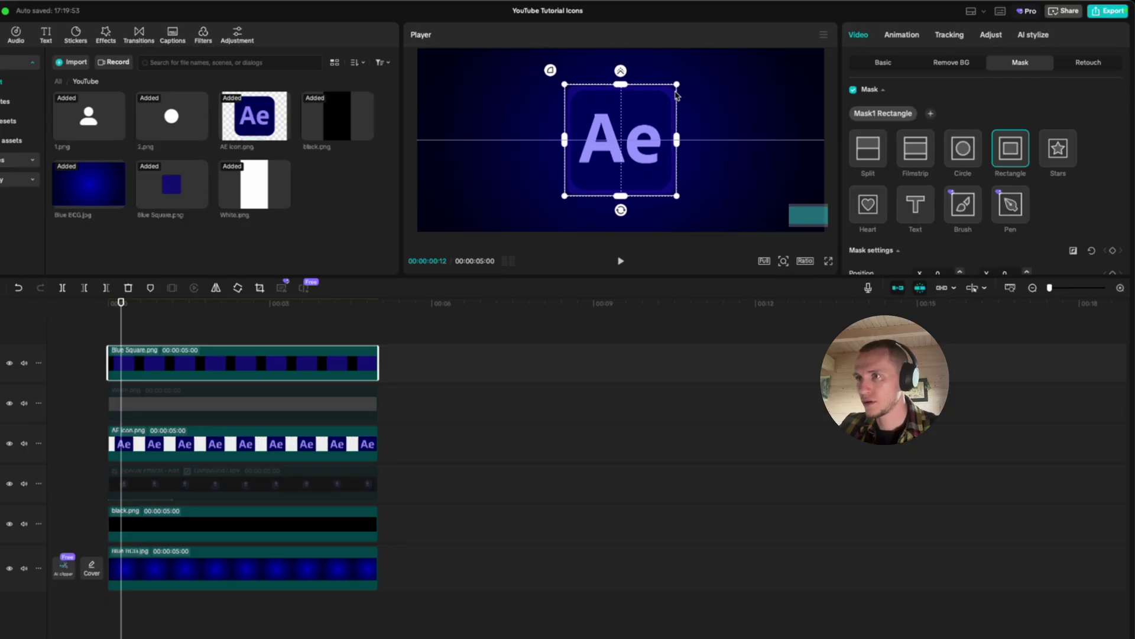
{"action": "scroll", "coordinate": [973, 201], "scroll_direction": "down", "scroll_amount": 5}
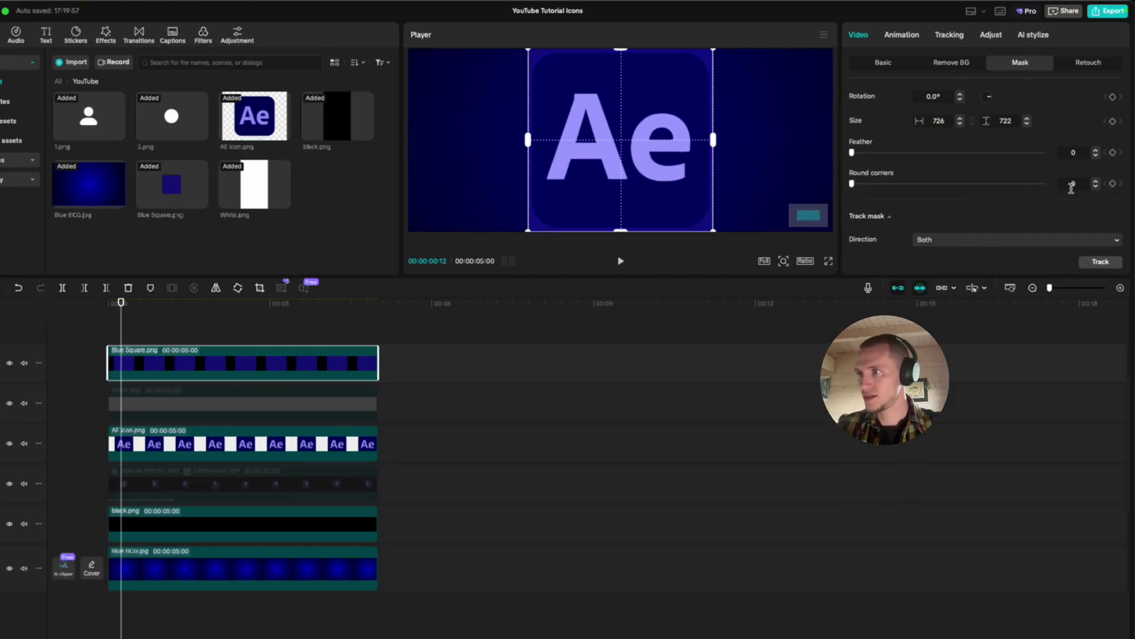
{"action": "key", "text": "Return"}
{"action": "key", "text": "Return"}
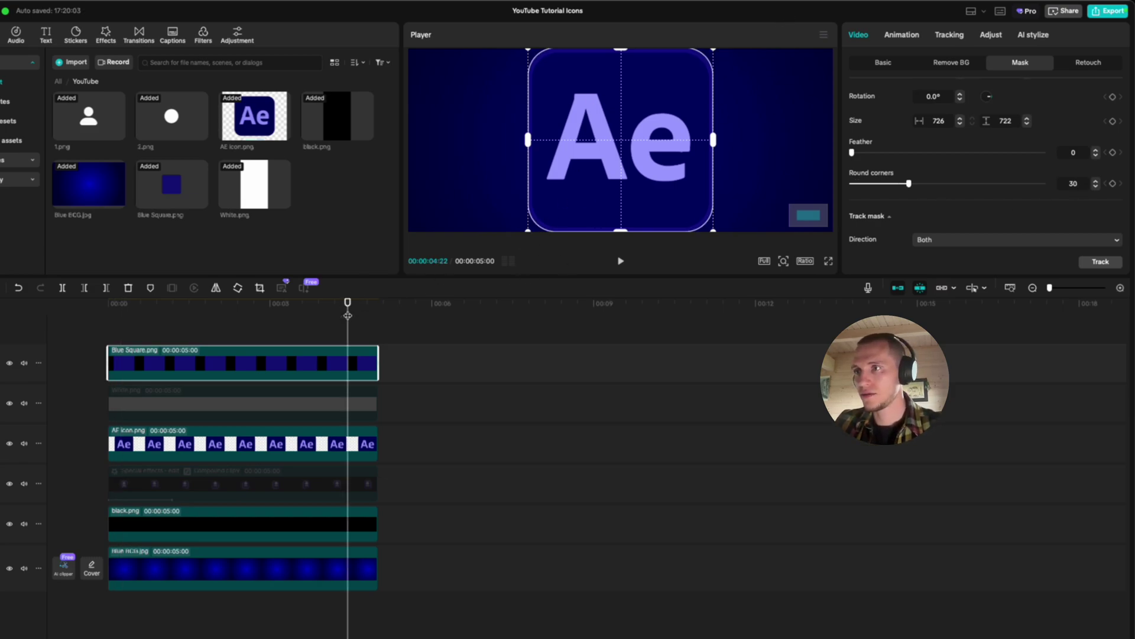
Combine Blue Square.png and AE icon.png into one compound clip
{"action": "left_click", "coordinate": [580, 355]}
{"action": "left_click", "coordinate": [257, 311]}
{"action": "left_click", "coordinate": [293, 361]}
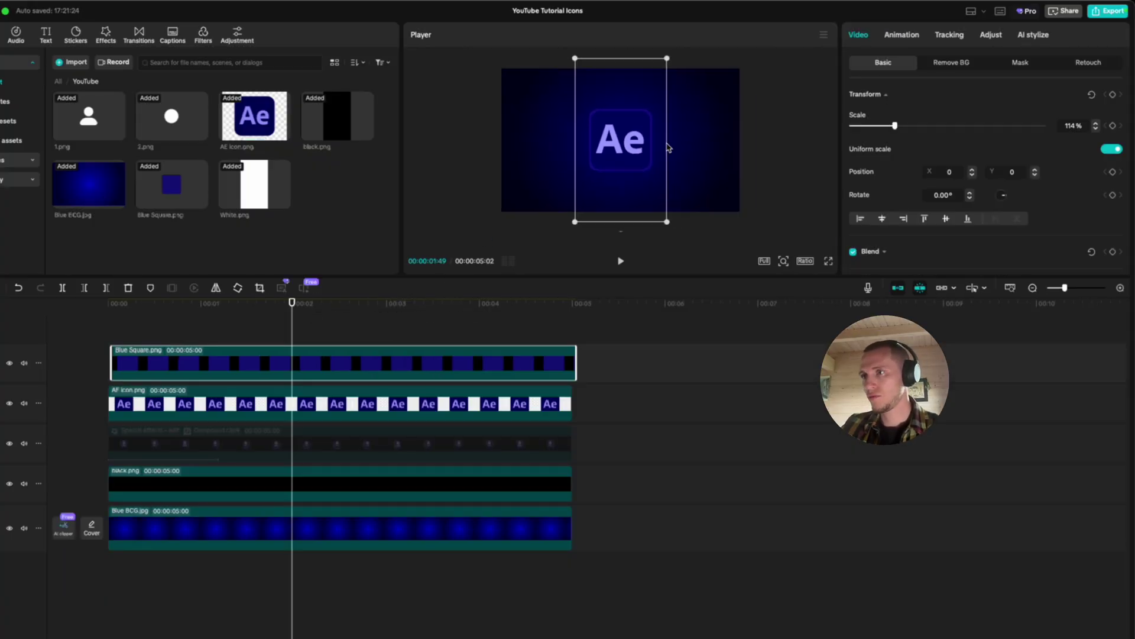
{"action": "scroll", "coordinate": [636, 112], "scroll_direction": "up", "scroll_amount": 2}
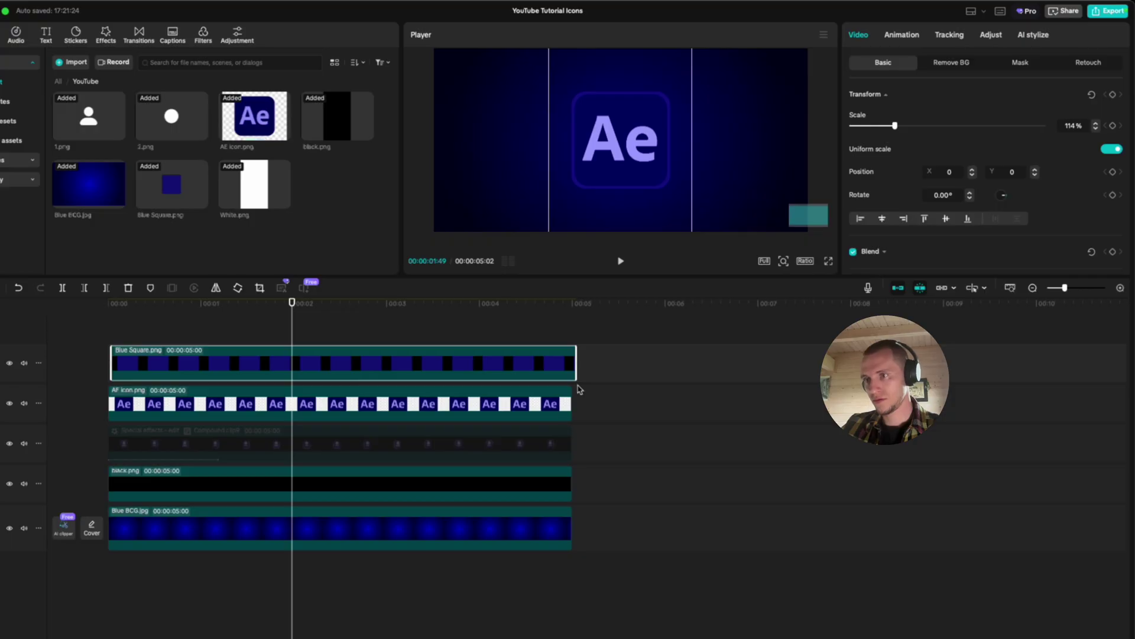
{"action": "left_click", "coordinate": [565, 399]}
{"action": "key", "text": "alt+g"}
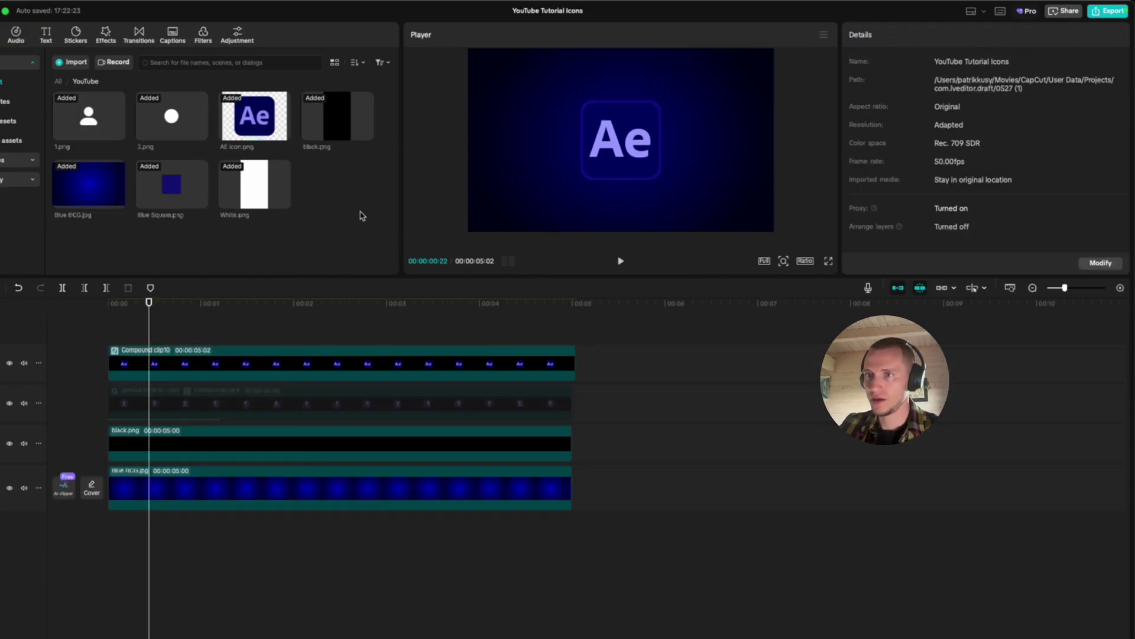
Place White.png on a new track above the Ae compound clip from the start, rotate it 90° and scale it to about 149%
{"action": "left_click_drag", "start_coordinate": [255, 187], "coordinate": [143, 328]}
{"action": "left_click_drag", "start_coordinate": [625, 237], "coordinate": [515, 125]}
{"action": "left_click_drag", "start_coordinate": [712, 176], "coordinate": [777, 212]}
{"action": "left_click_drag", "start_coordinate": [725, 148], "coordinate": [725, 165]}
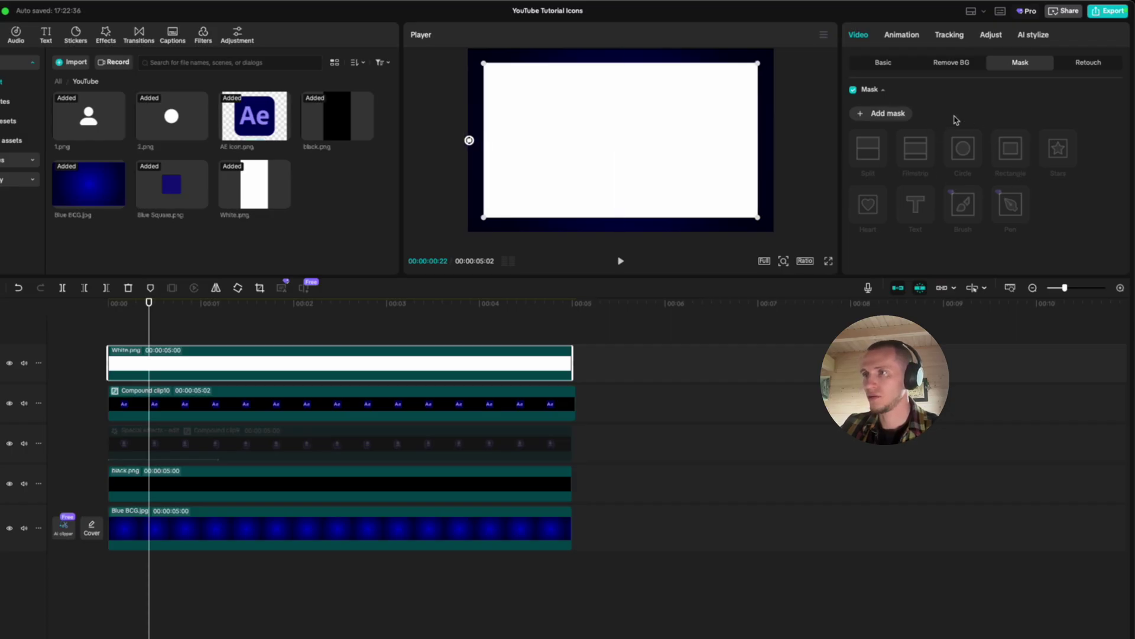
Apply a Filmstrip mask to White.png, tilted diagonally and narrowed into a thin, soft-edged light beam across the icon
{"action": "left_click", "coordinate": [884, 117]}
{"action": "left_click", "coordinate": [916, 149]}
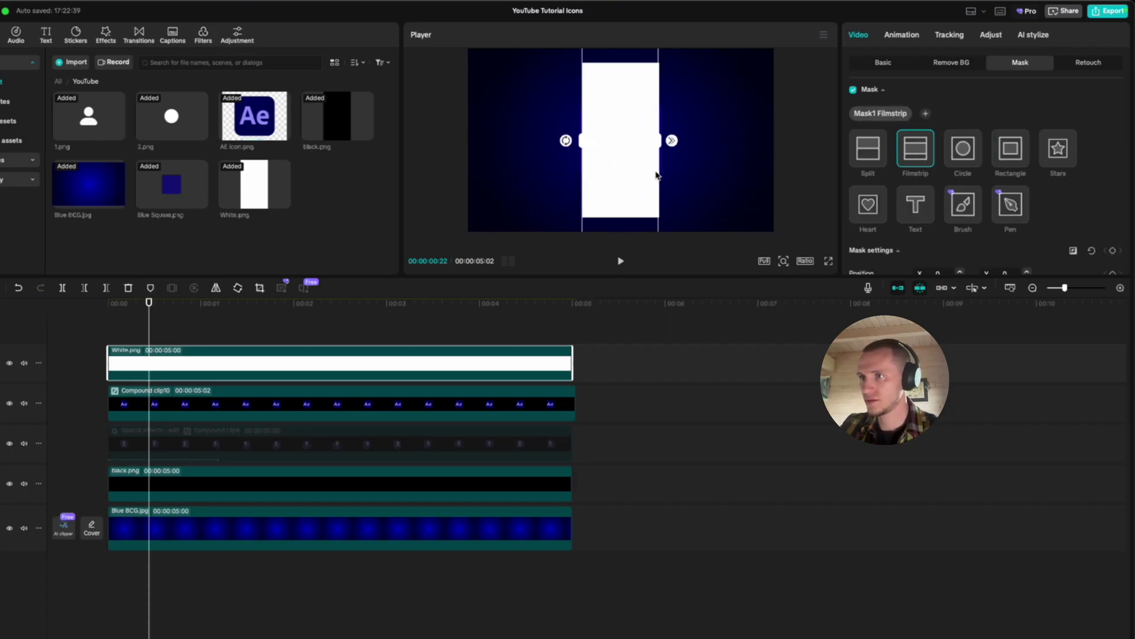
{"action": "left_click_drag", "start_coordinate": [564, 140], "coordinate": [594, 166]}
{"action": "mouse_move", "coordinate": [647, 121]}
{"action": "left_mouse_down"}
{"action": "mouse_move", "coordinate": [629, 135]}
{"action": "mouse_move", "coordinate": [639, 122]}
{"action": "left_mouse_up"}
{"action": "scroll", "coordinate": [645, 123], "scroll_direction": "up", "scroll_amount": 2}
Lower the opacity of the White.png light beam to 70%
{"action": "left_click", "coordinate": [884, 63]}
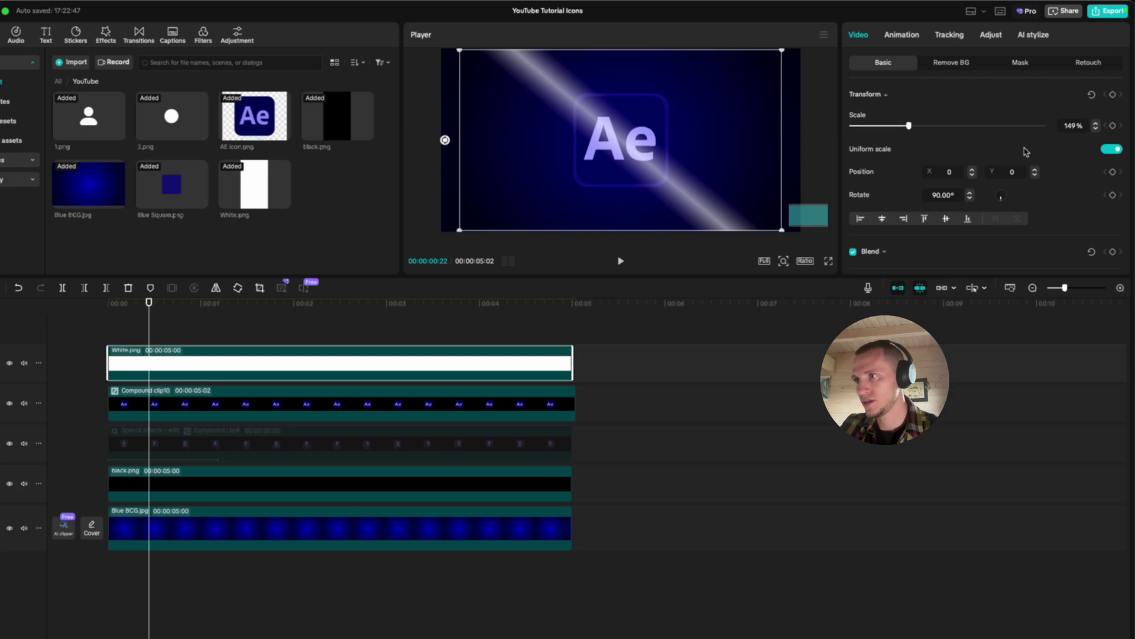
{"action": "scroll", "coordinate": [875, 148], "scroll_direction": "down", "scroll_amount": 5}
{"action": "left_click", "coordinate": [885, 135]}
{"action": "left_click_drag", "start_coordinate": [1028, 191], "coordinate": [986, 188]}
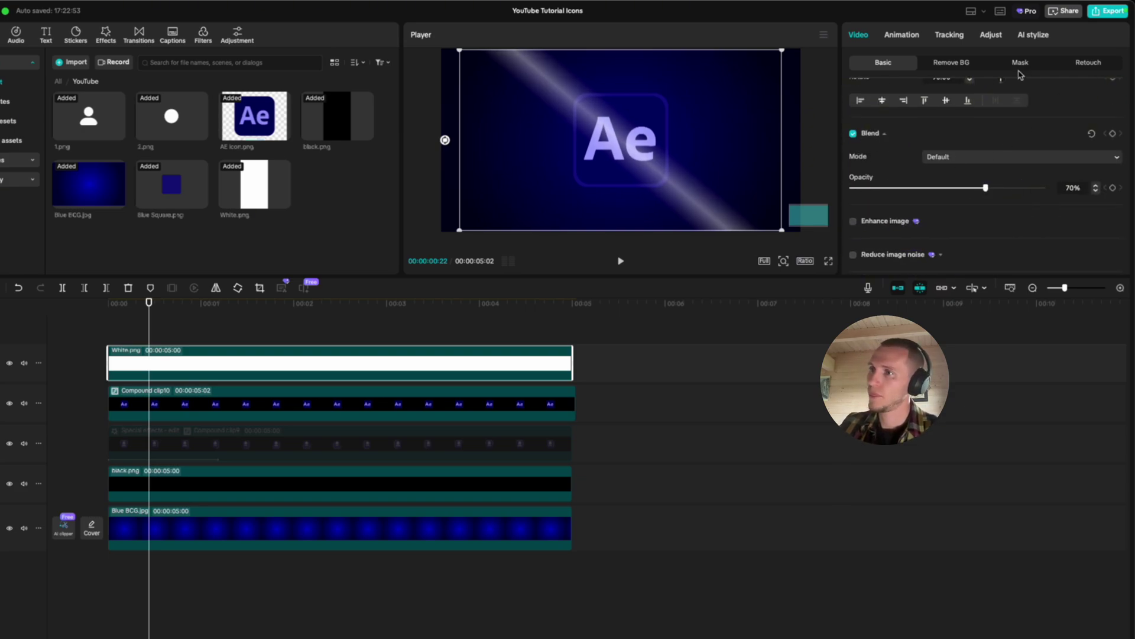
Move the light beam to the icon's lower left at X -637, Y -527 and keyframe its transform at 00:00:00:04
{"action": "left_click", "coordinate": [1021, 63]}
{"action": "left_click", "coordinate": [883, 62]}
{"action": "mouse_move", "coordinate": [654, 168]}
{"action": "left_mouse_down"}
{"action": "mouse_move", "coordinate": [590, 215]}
{"action": "mouse_move", "coordinate": [604, 226]}
{"action": "mouse_move", "coordinate": [645, 180]}
{"action": "left_mouse_up"}
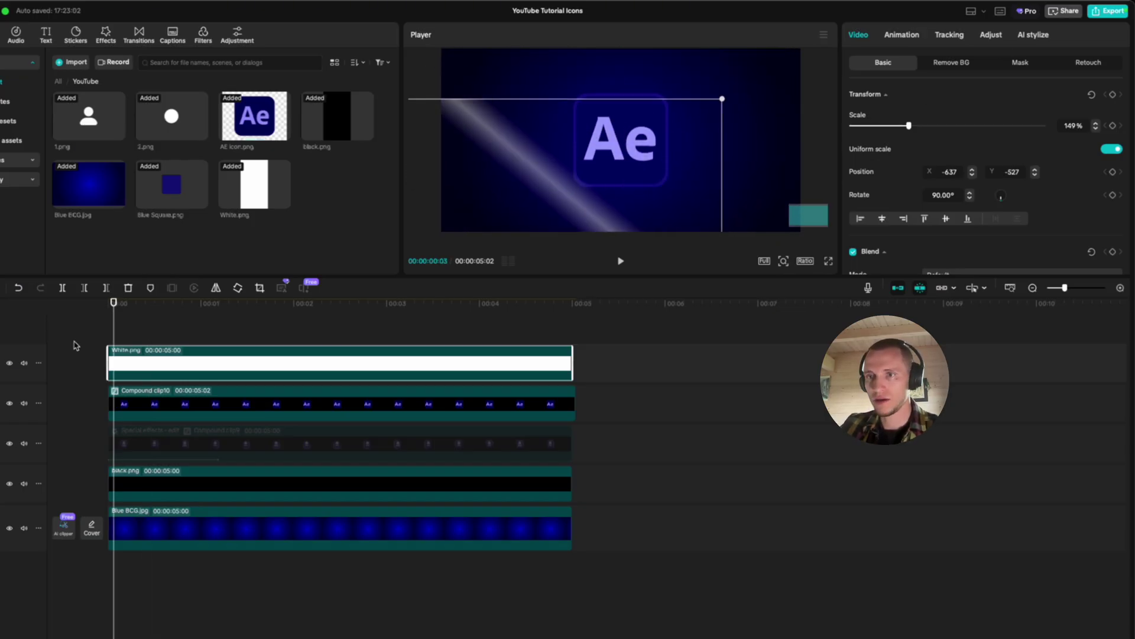
{"action": "left_click", "coordinate": [126, 333]}
{"action": "left_click", "coordinate": [118, 349]}
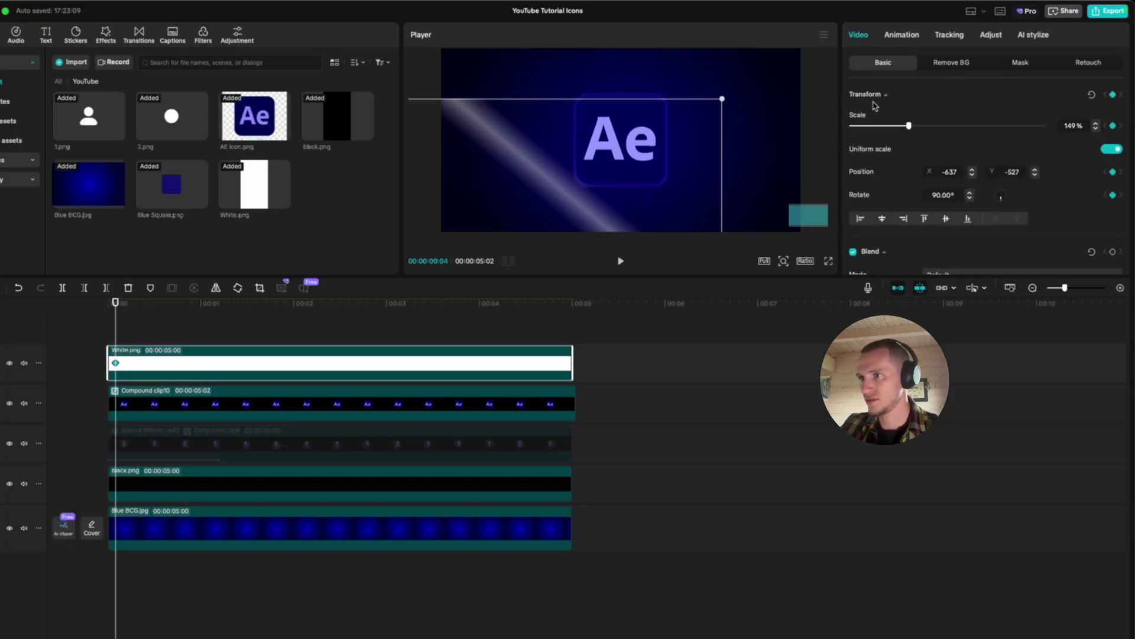
Keyframe the beam at 00:00:02:05 past the icon's upper right, at X 663, Y 631, and play back the sweep
{"action": "left_click_drag", "start_coordinate": [106, 326], "coordinate": [303, 322]}
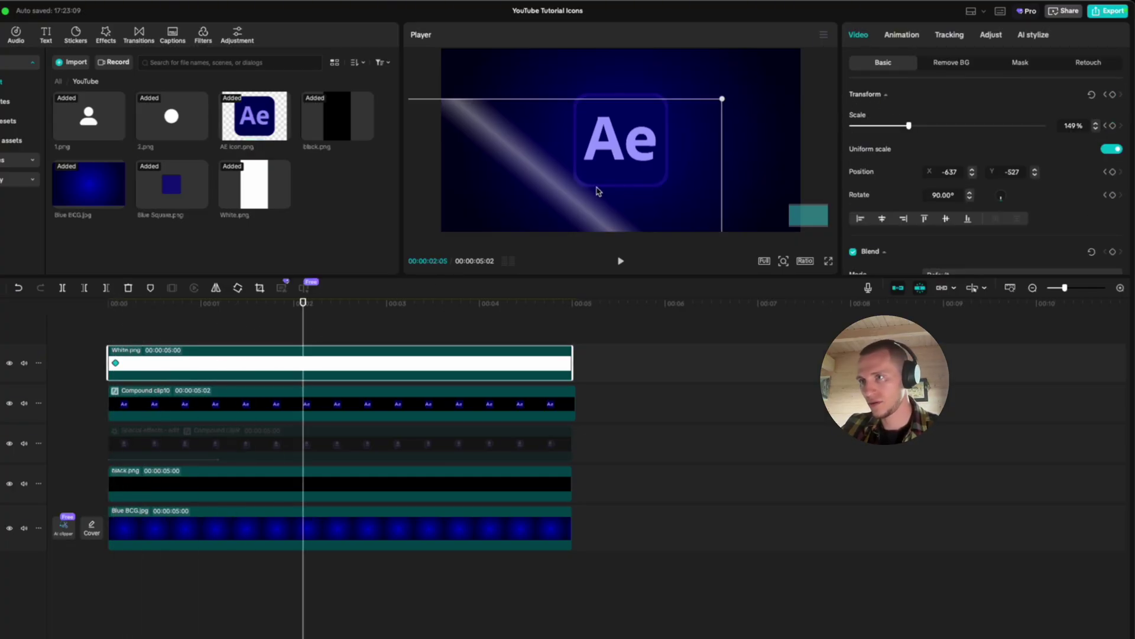
{"action": "left_click_drag", "start_coordinate": [645, 123], "coordinate": [750, 97]}
{"action": "left_click", "coordinate": [1113, 95]}
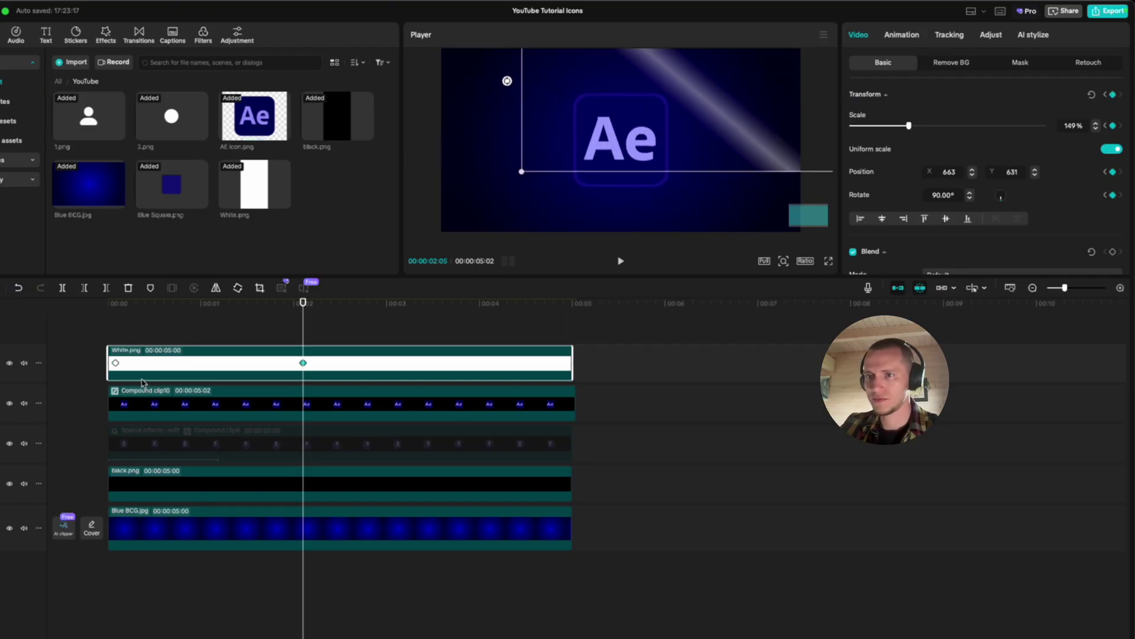
{"action": "left_click", "coordinate": [106, 329]}
{"action": "key", "text": "space"}
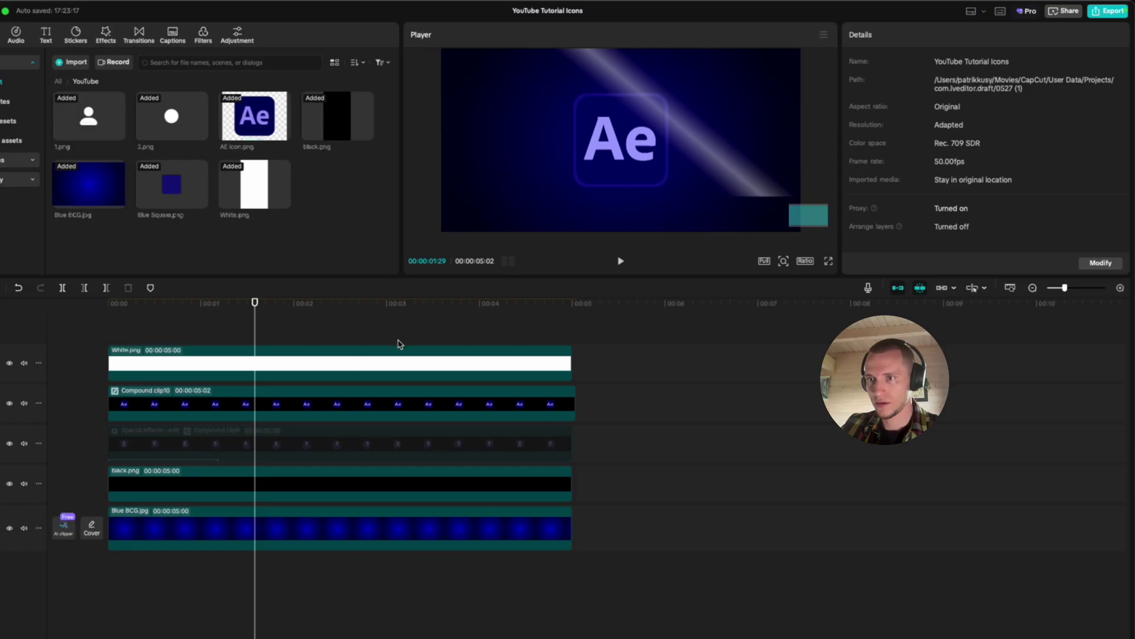
Show White.png's variable speed animation and apply the Rebound Out preset curve between its X position keyframes
{"action": "left_click", "coordinate": [467, 353]}
{"action": "right_click", "coordinate": [334, 365]}
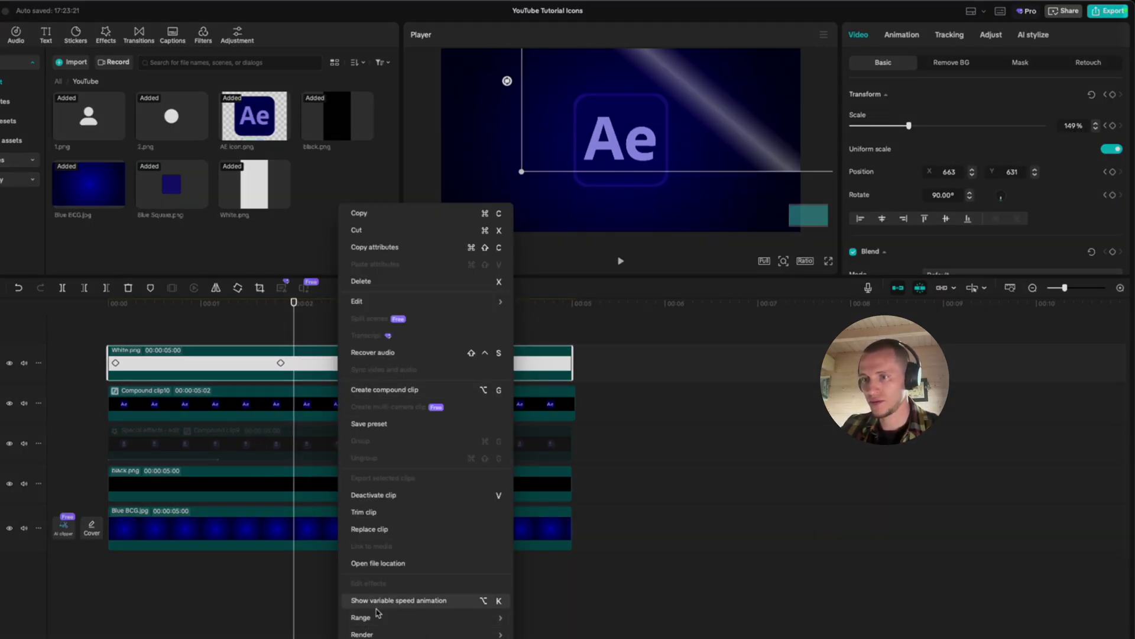
{"action": "left_click", "coordinate": [406, 602]}
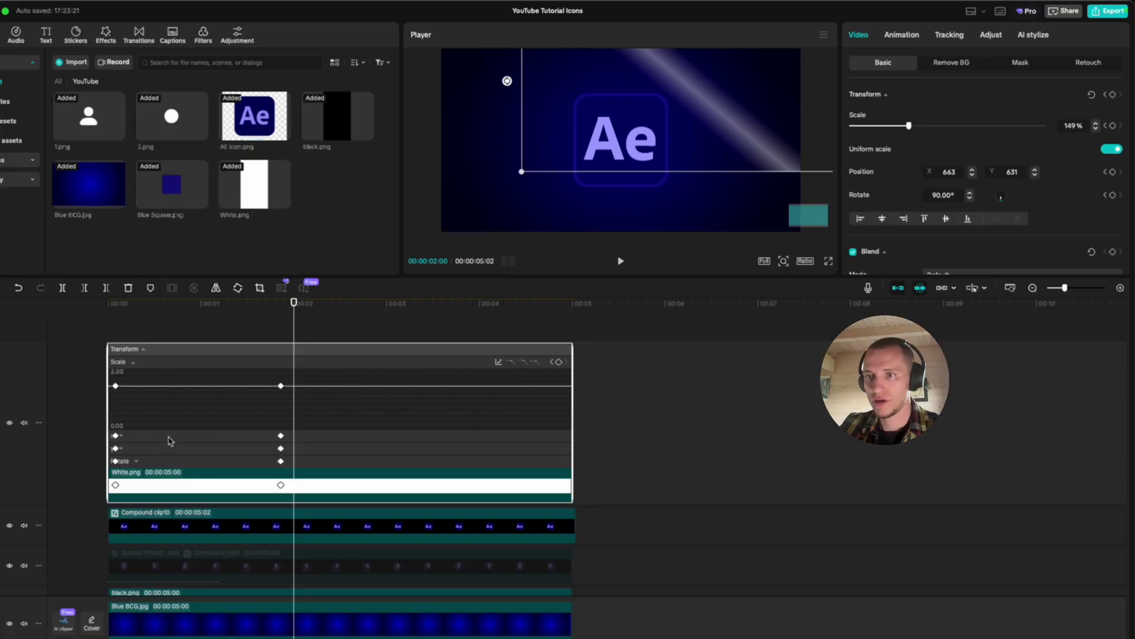
{"action": "left_click", "coordinate": [169, 437]}
{"action": "left_click_drag", "start_coordinate": [343, 440], "coordinate": [109, 391]}
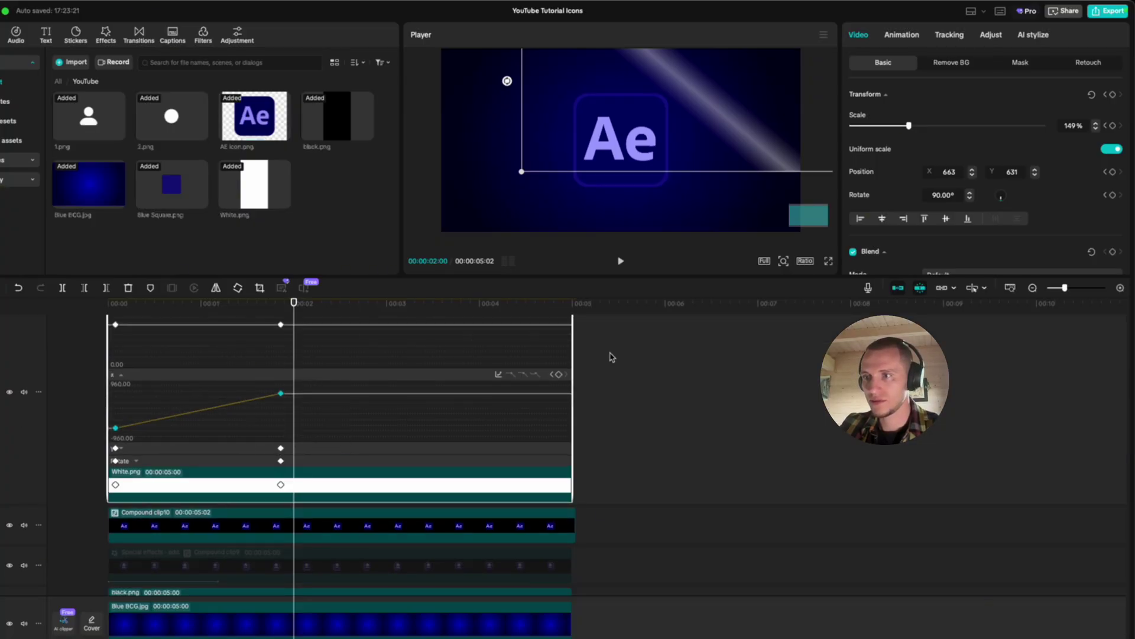
{"action": "left_click", "coordinate": [499, 375]}
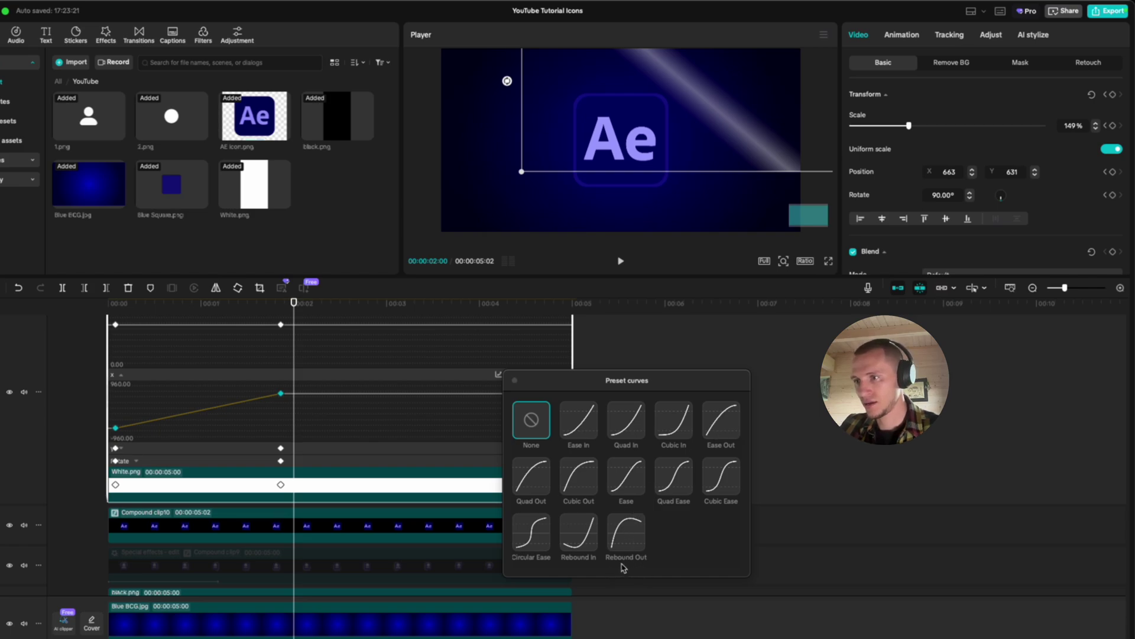
{"action": "left_click", "coordinate": [641, 538]}
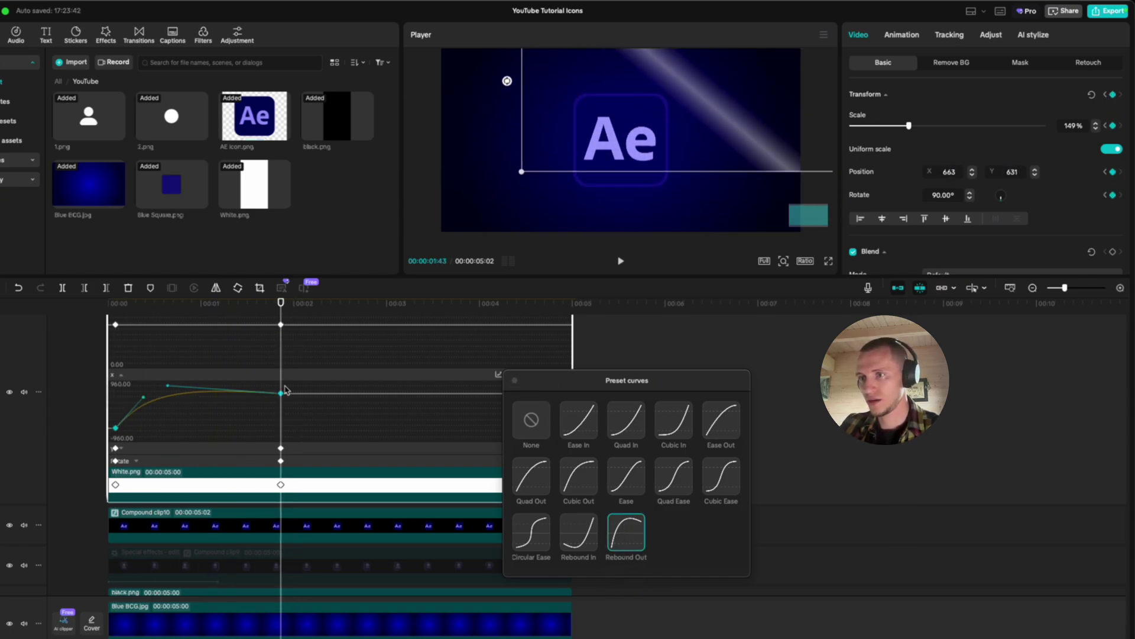
Hide White.png's variable speed animation and play back the eased beam sweep from the start
{"action": "left_click", "coordinate": [514, 381]}
{"action": "right_click", "coordinate": [441, 431]}
{"action": "left_click", "coordinate": [378, 527]}
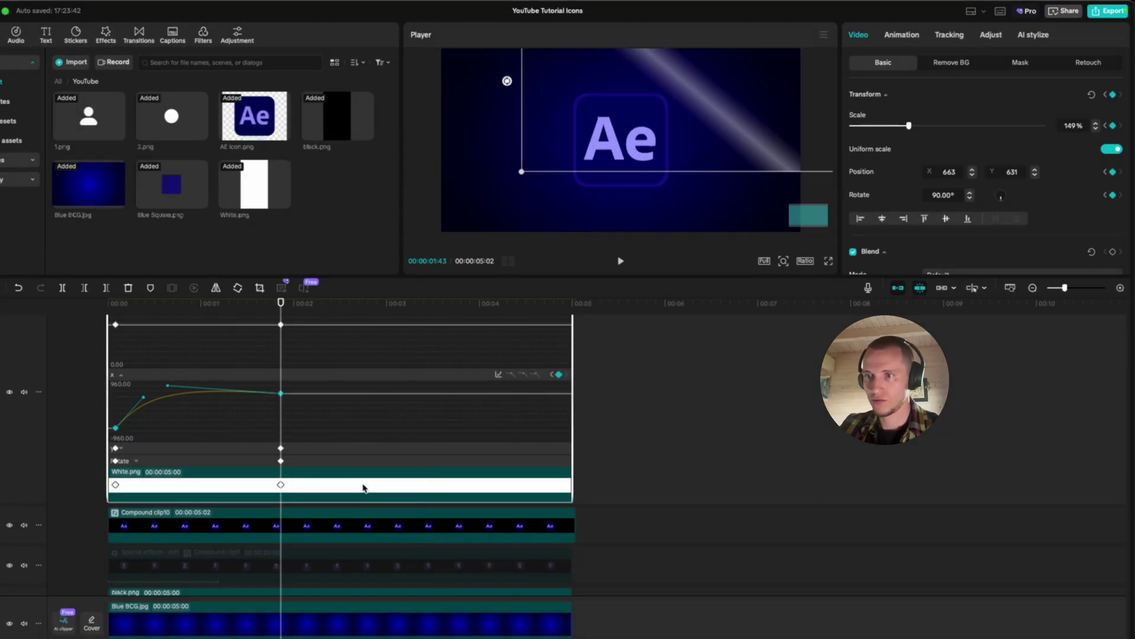
{"action": "right_click", "coordinate": [389, 491]}
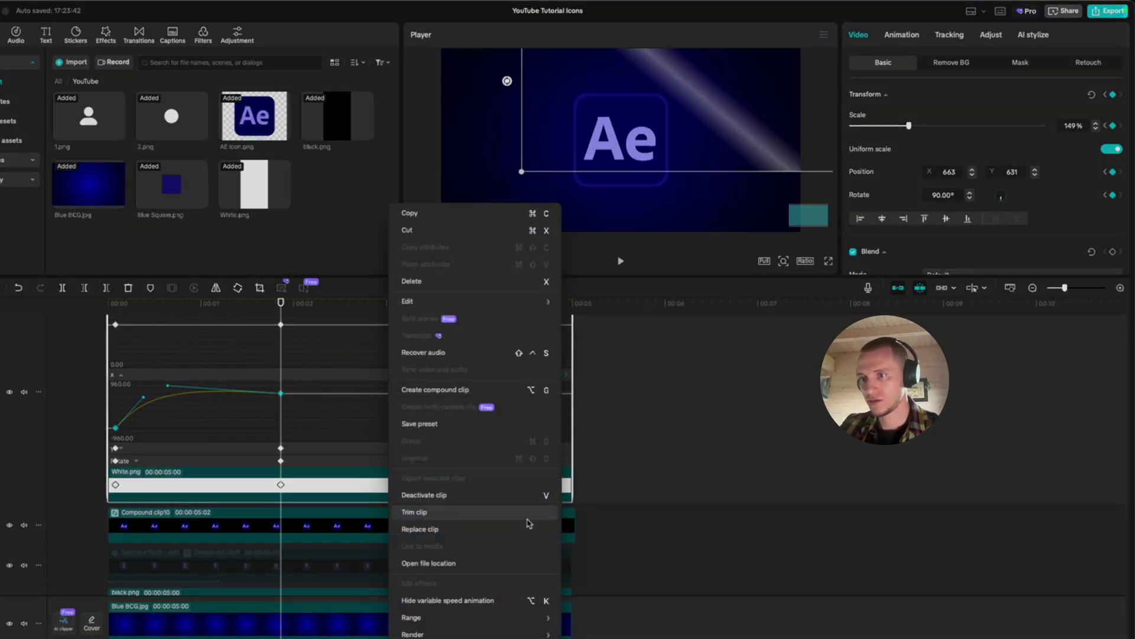
{"action": "left_click", "coordinate": [446, 602]}
{"action": "left_click_drag", "start_coordinate": [359, 319], "coordinate": [109, 325]}
{"action": "key", "text": "space"}
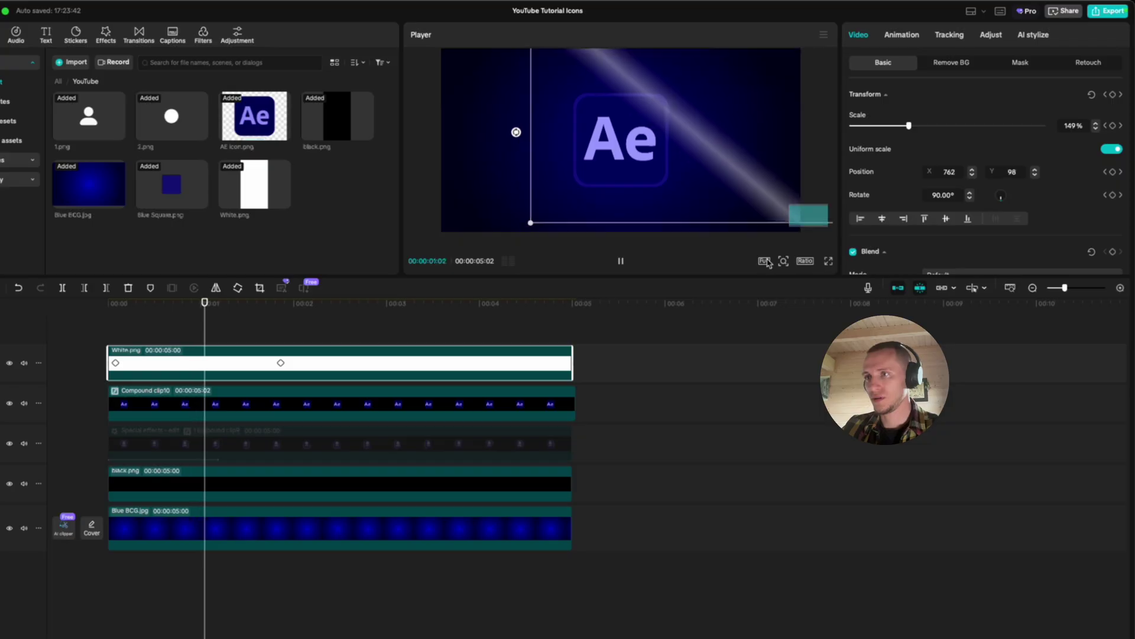
{"action": "key", "text": "space"}
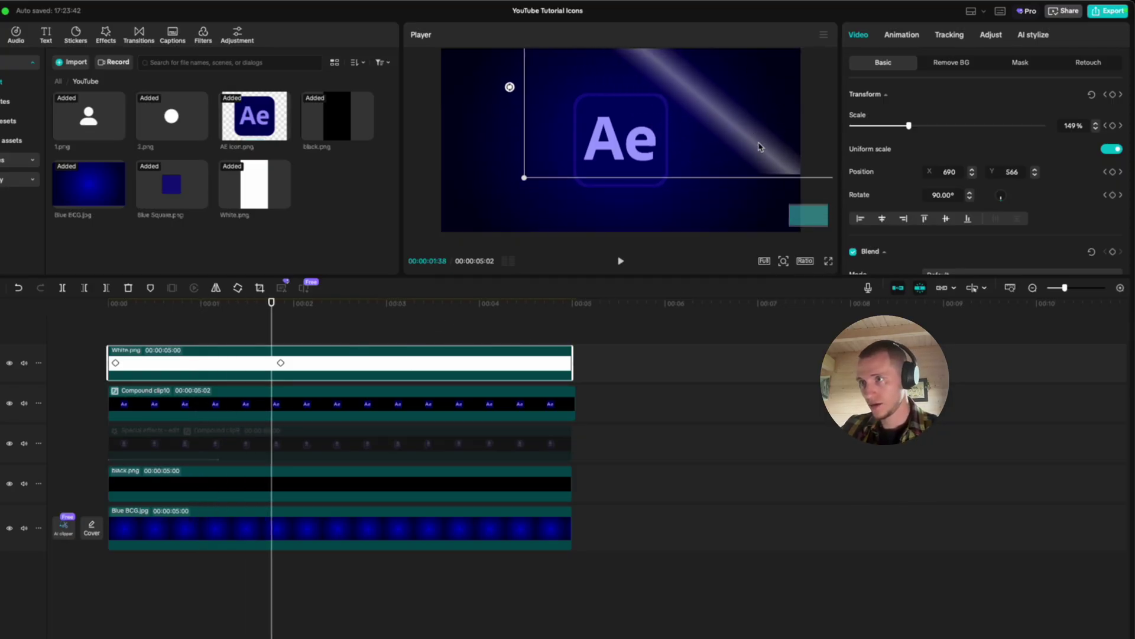
Trim the end of the Ae compound clip to 5 seconds, flush with the other clips
{"action": "scroll", "coordinate": [686, 167], "scroll_direction": "down", "scroll_amount": 2}
{"action": "left_click_drag", "start_coordinate": [272, 331], "coordinate": [179, 365]}
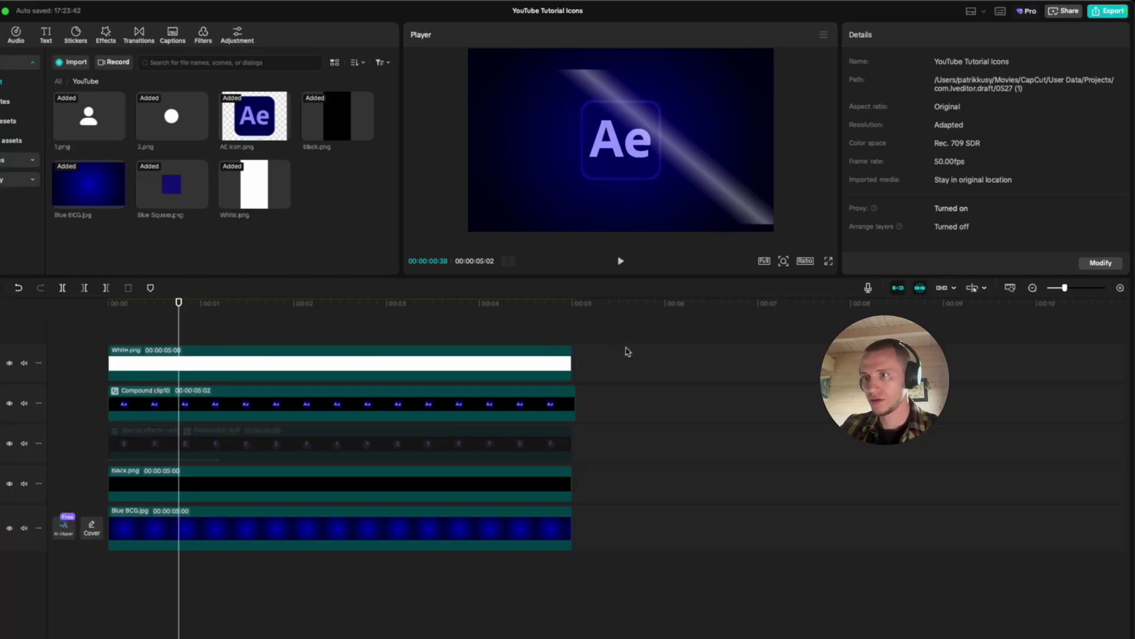
{"action": "left_click", "coordinate": [569, 411]}
{"action": "left_click_drag", "start_coordinate": [574, 404], "coordinate": [572, 404]}
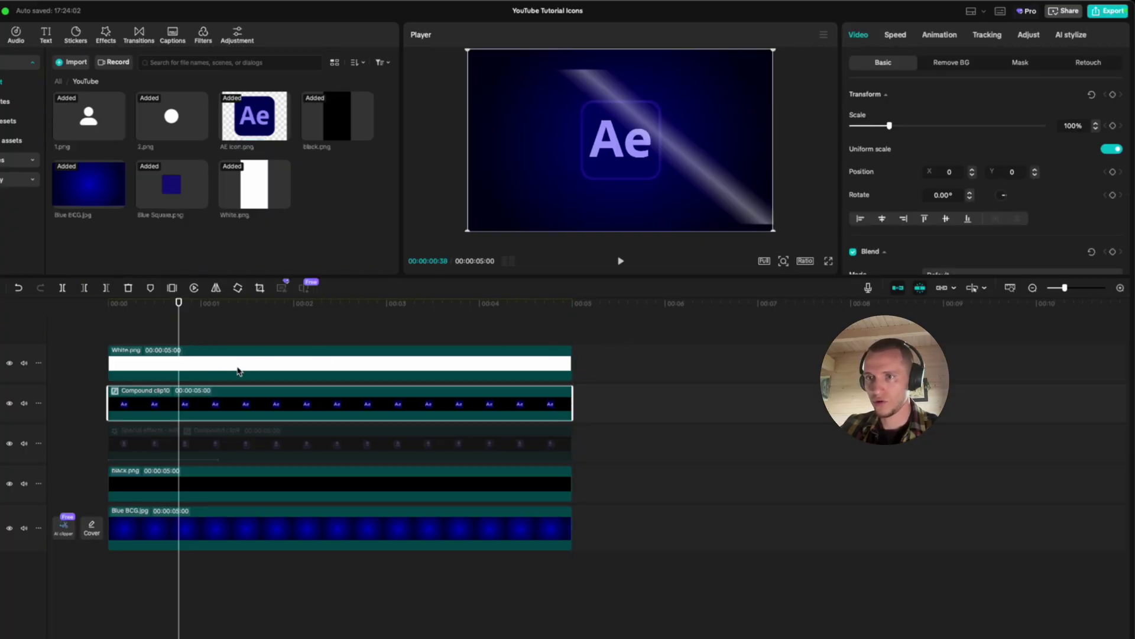
Combine White.png and the Ae compound clip into one compound clip and give it a rectangle mask
{"action": "left_click", "coordinate": [236, 370], "text": "super"}
{"action": "key", "text": "alt+g"}
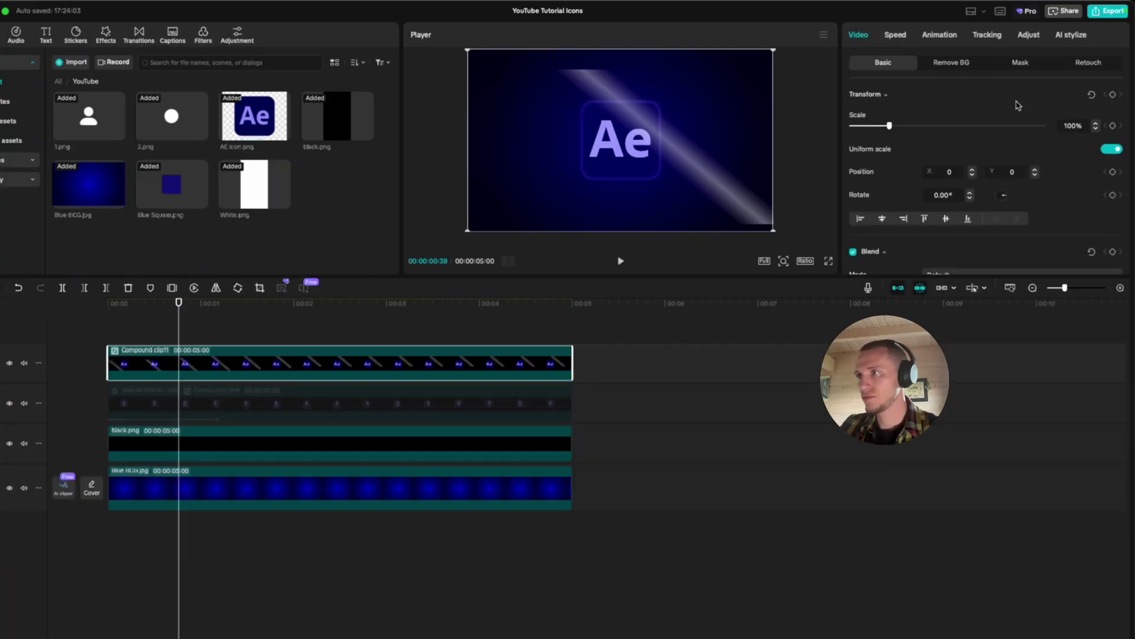
{"action": "left_click", "coordinate": [1021, 65]}
{"action": "left_click", "coordinate": [1011, 148]}
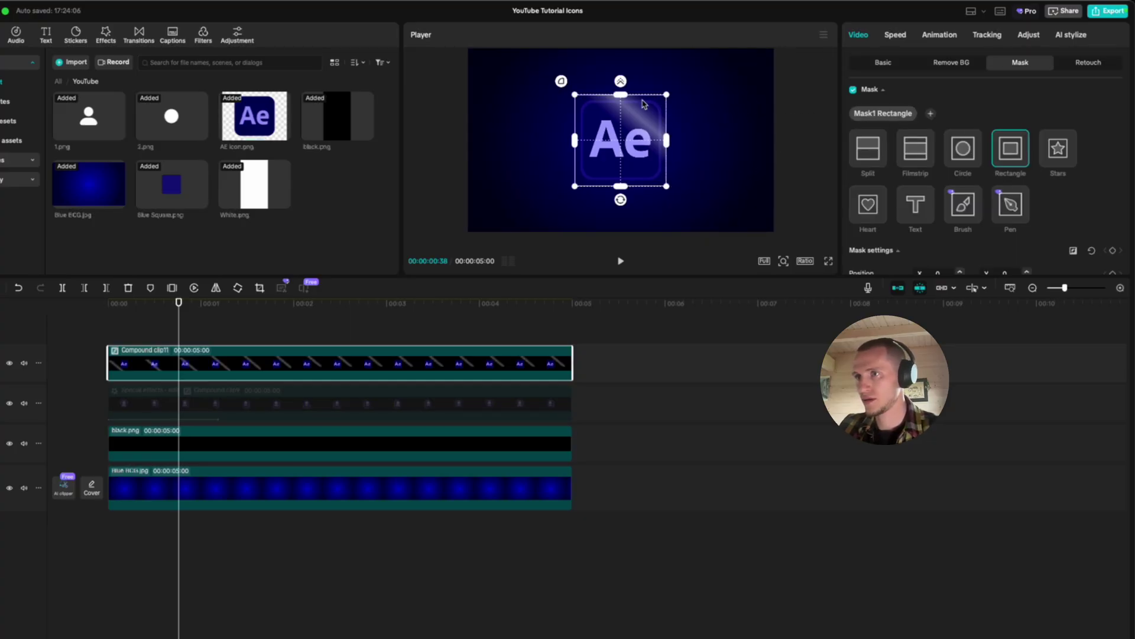
Fit the rectangle mask to the Ae icon's edges at about 494 by 504 and set its round corners to 30
{"action": "scroll", "coordinate": [642, 105], "scroll_direction": "up", "scroll_amount": 3}
{"action": "left_click_drag", "start_coordinate": [627, 69], "coordinate": [627, 79]}
{"action": "left_click_drag", "start_coordinate": [544, 142], "coordinate": [554, 142]}
{"action": "scroll", "coordinate": [714, 143], "scroll_direction": "down", "scroll_amount": 1}
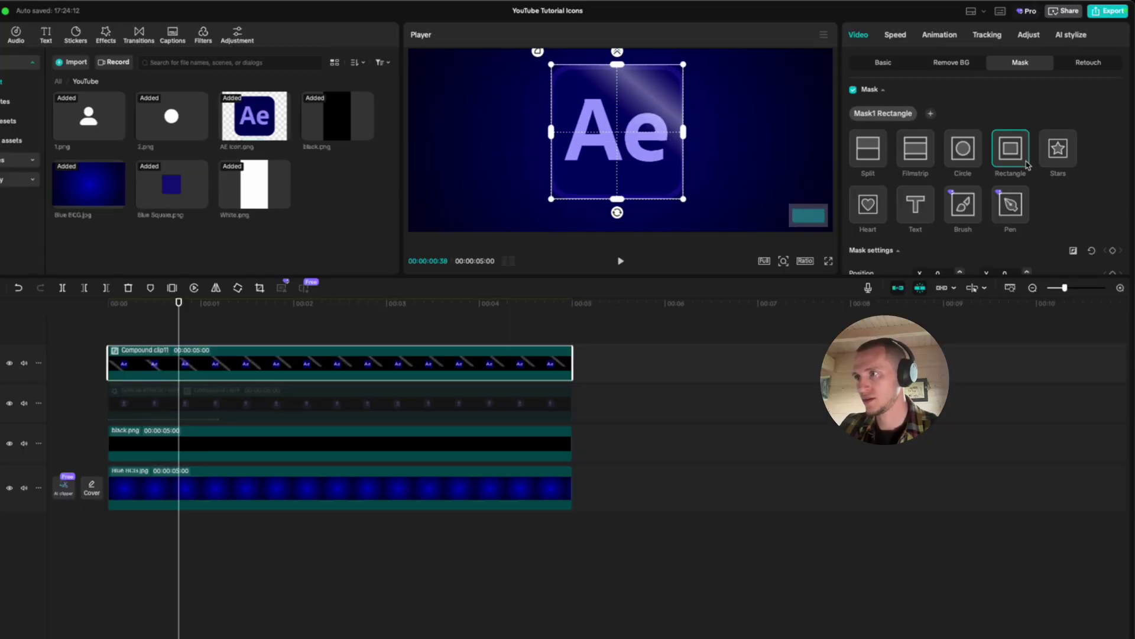
{"action": "scroll", "coordinate": [1114, 235], "scroll_direction": "down", "scroll_amount": 5}
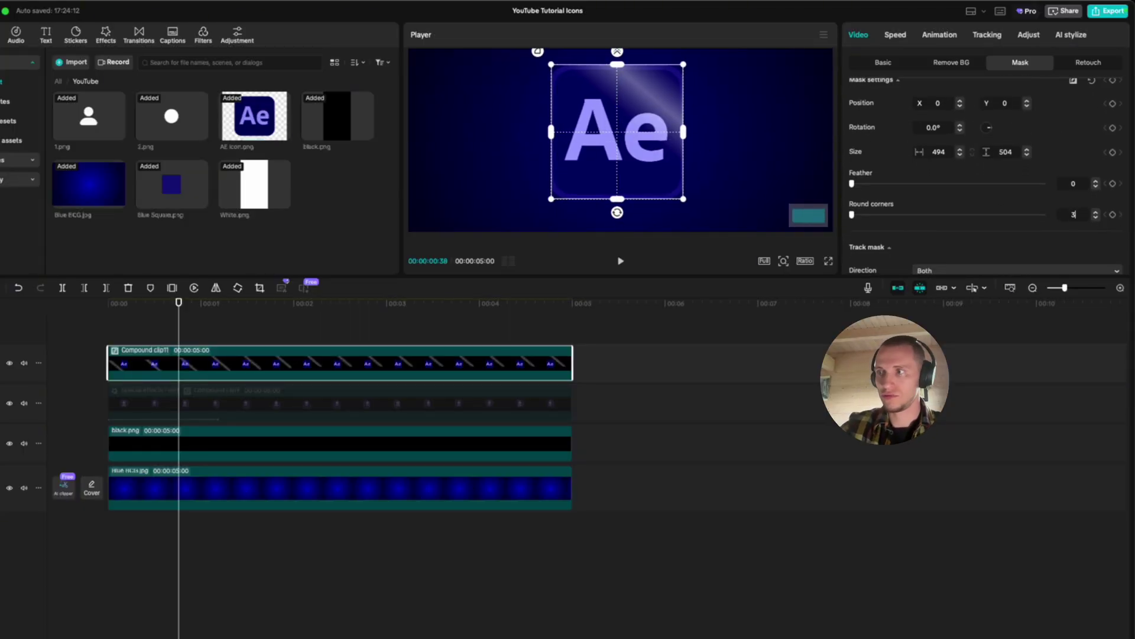
{"action": "key", "text": "Return"}
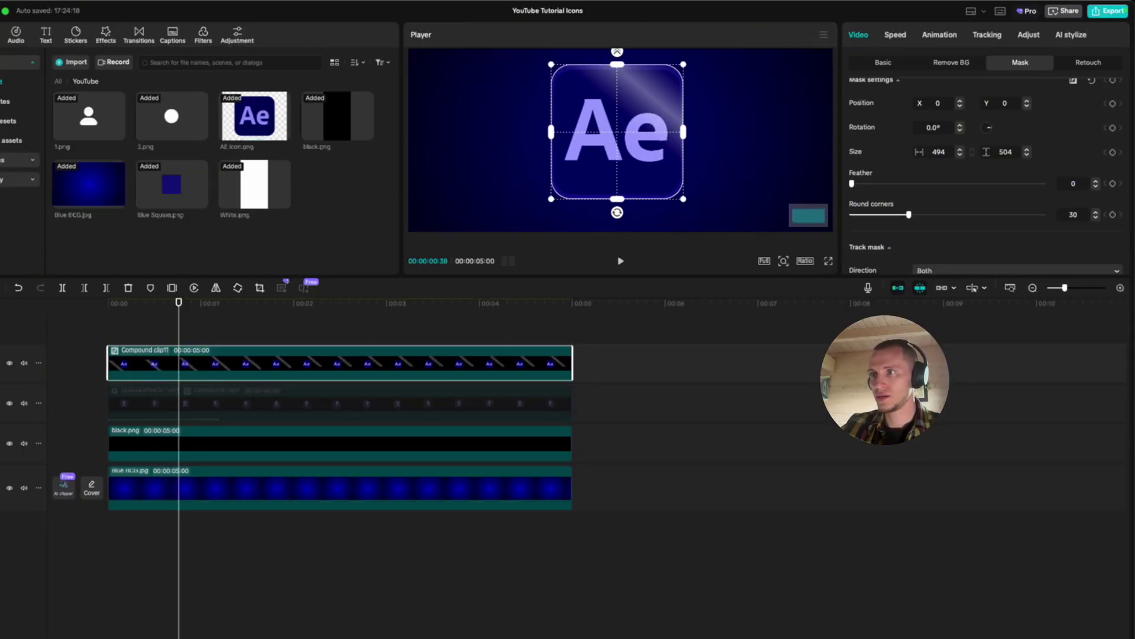
Nudge the mask's upper edge slightly inward to match the Ae icon and play back the masked light sweep
{"action": "left_click", "coordinate": [406, 399]}
{"action": "key", "text": "space"}
{"action": "key", "text": "space"}
{"action": "left_click", "coordinate": [419, 362]}
{"action": "left_click_drag", "start_coordinate": [612, 70], "coordinate": [612, 73]}
{"action": "left_click", "coordinate": [537, 334]}
{"action": "left_click", "coordinate": [651, 333]}
{"action": "key", "text": "space"}
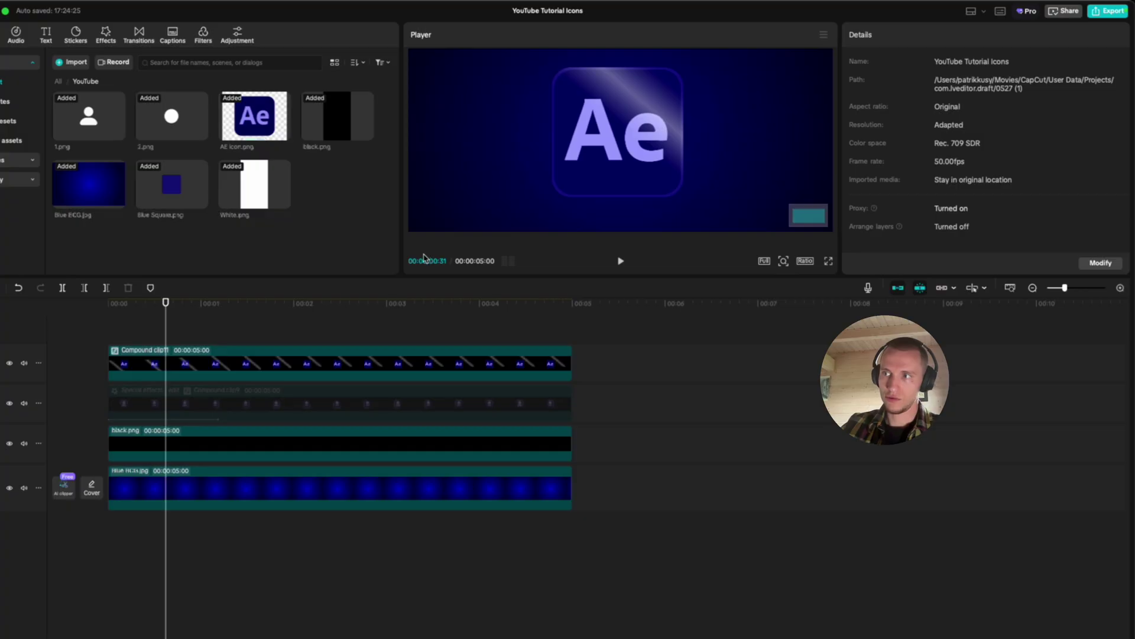
Open the masked compound clip's contents, search effects for "glow" and apply Glow 2 to the inner Ae clip
{"action": "left_click", "coordinate": [296, 327]}
{"action": "left_click_drag", "start_coordinate": [296, 326], "coordinate": [147, 337]}
{"action": "double_click", "coordinate": [227, 369]}
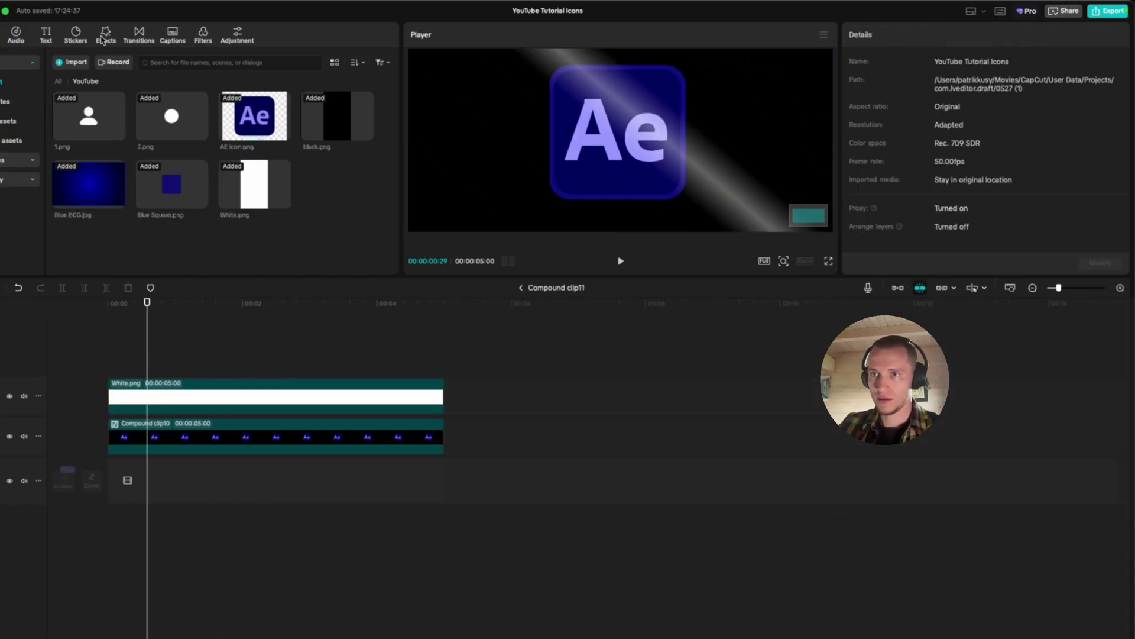
{"action": "left_click", "coordinate": [106, 34]}
{"action": "triple_click", "coordinate": [126, 58]}
{"action": "type", "text": "glow"}
{"action": "key", "text": "Return"}
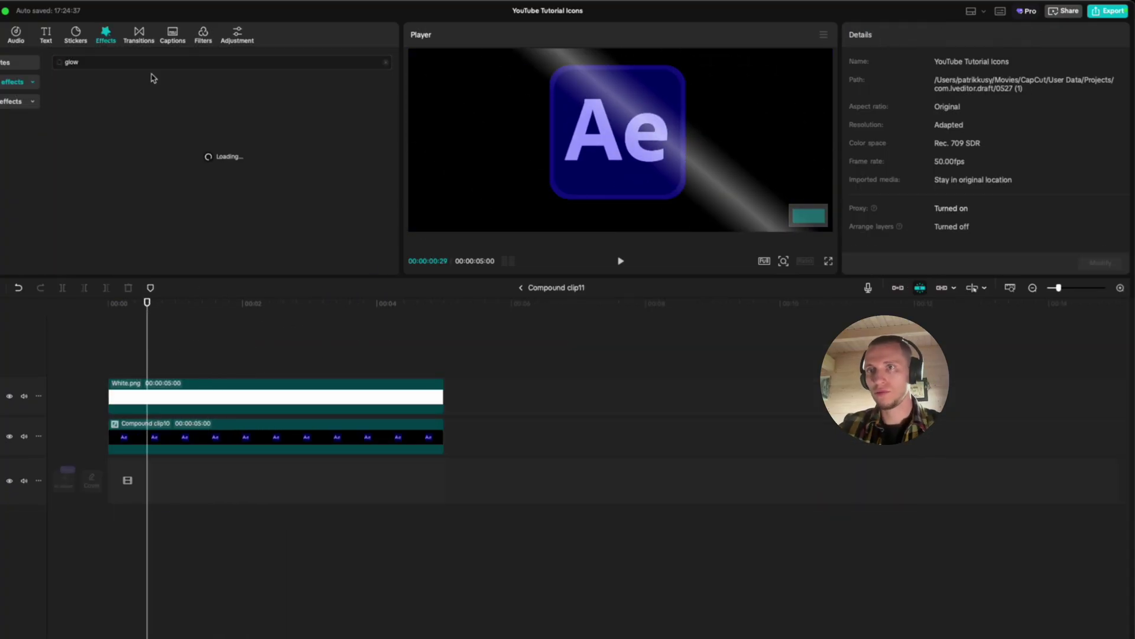
{"action": "left_click_drag", "start_coordinate": [266, 135], "coordinate": [283, 129]}
{"action": "left_click_drag", "start_coordinate": [216, 454], "coordinate": [218, 440]}
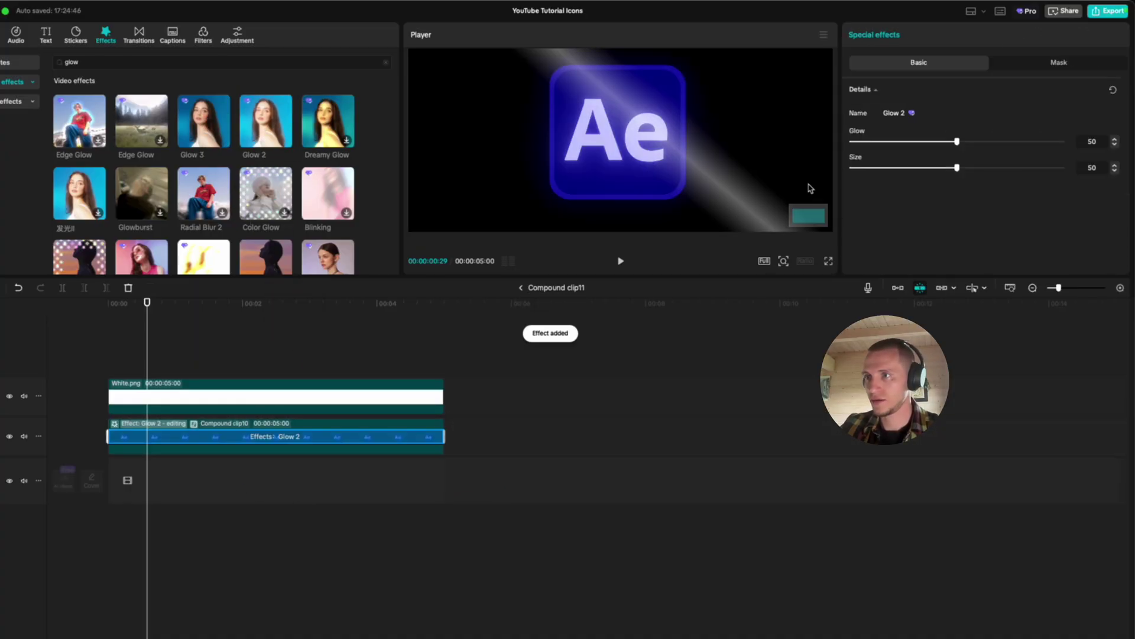
Set Glow 2's glow to 25 and play back the glowing Ae icon in the main timeline
{"action": "left_click", "coordinate": [1093, 142]}
{"action": "type", "text": "25"}
{"action": "key", "text": "Return"}
{"action": "left_click", "coordinate": [1096, 168]}
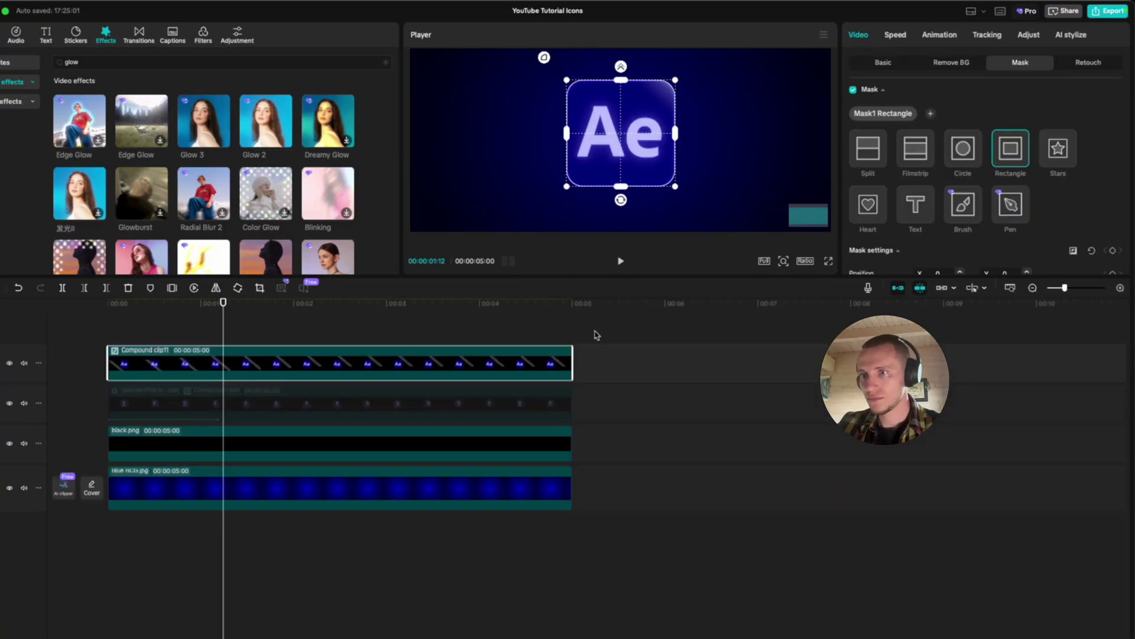
{"action": "left_click", "coordinate": [398, 330]}
{"action": "key", "text": "space"}
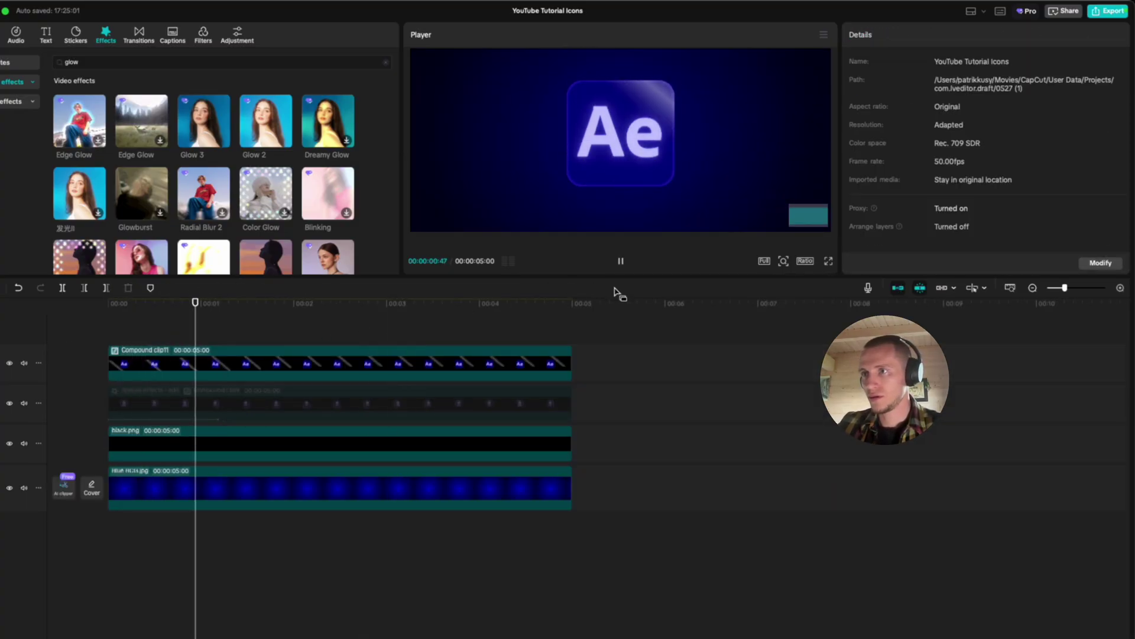
Search effects for "play" and apply Play Pendulum to the masked Ae compound clip
{"action": "left_click", "coordinate": [298, 373]}
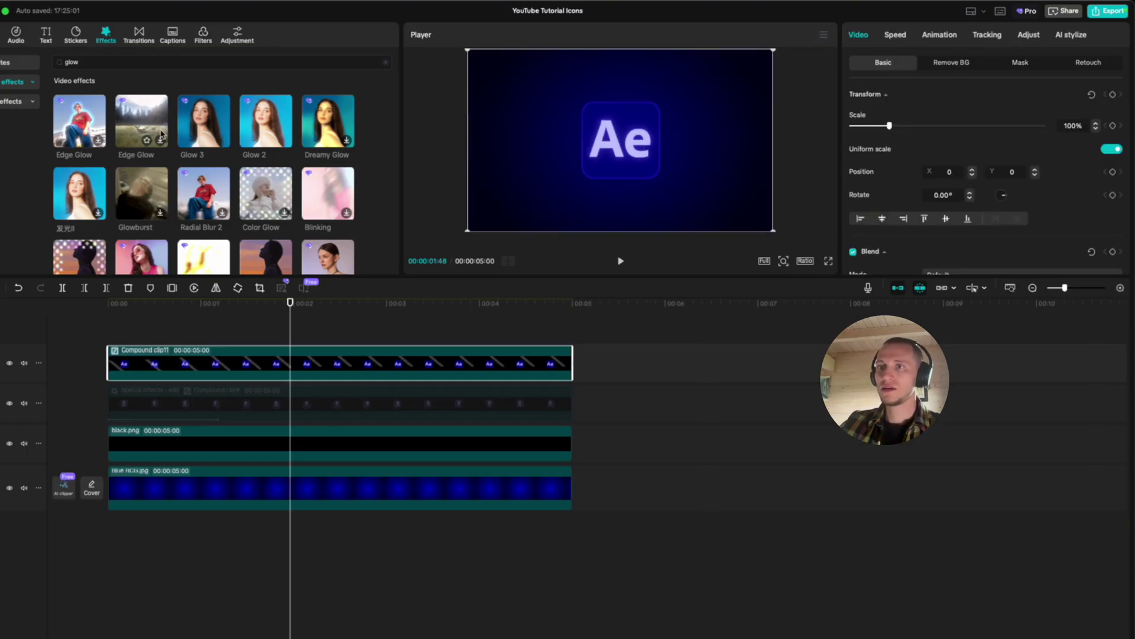
{"action": "double_click", "coordinate": [139, 62]}
{"action": "key", "text": "Return"}
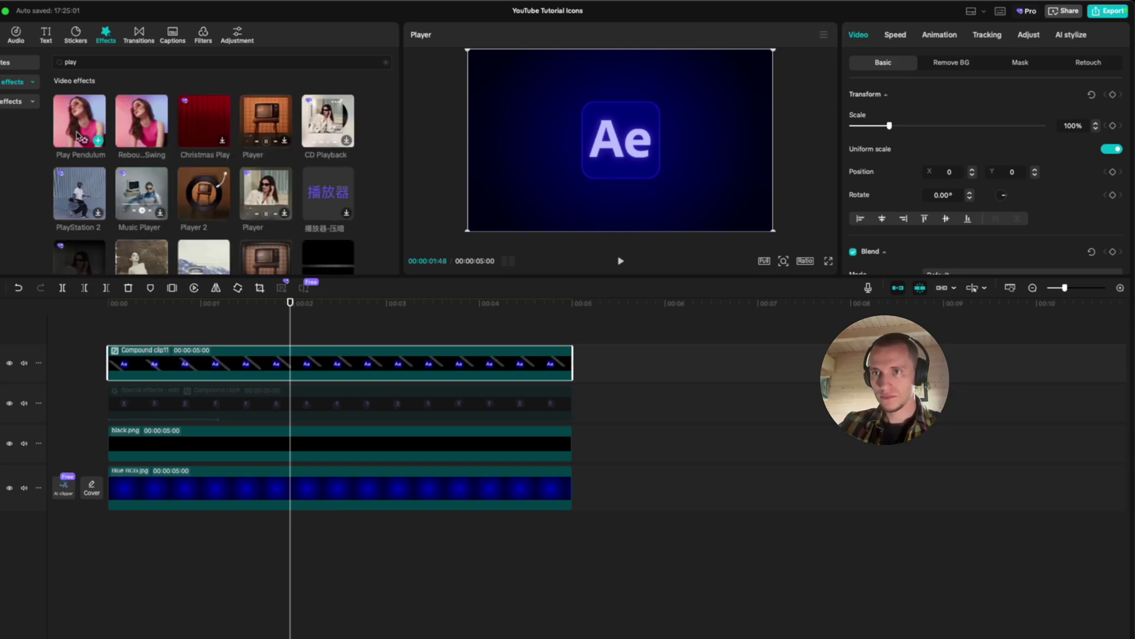
{"action": "left_click_drag", "start_coordinate": [83, 125], "coordinate": [297, 365]}
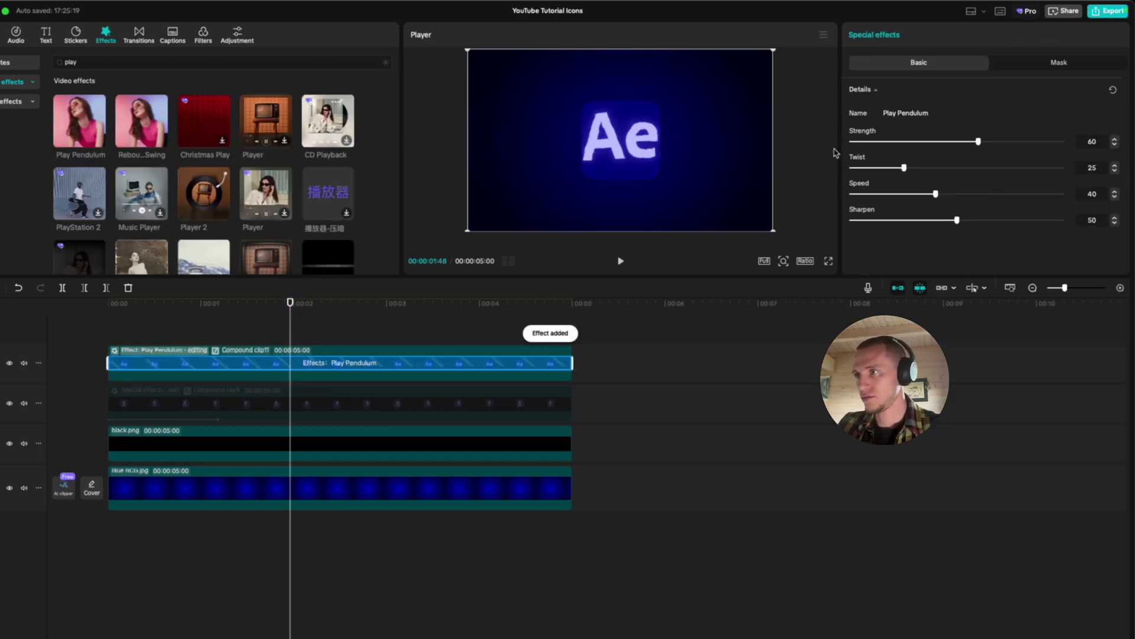
Set Play Pendulum's strength to 3 and twist to 4, lower its sharpen, raise its speed and play back from the start
{"action": "left_click", "coordinate": [860, 168]}
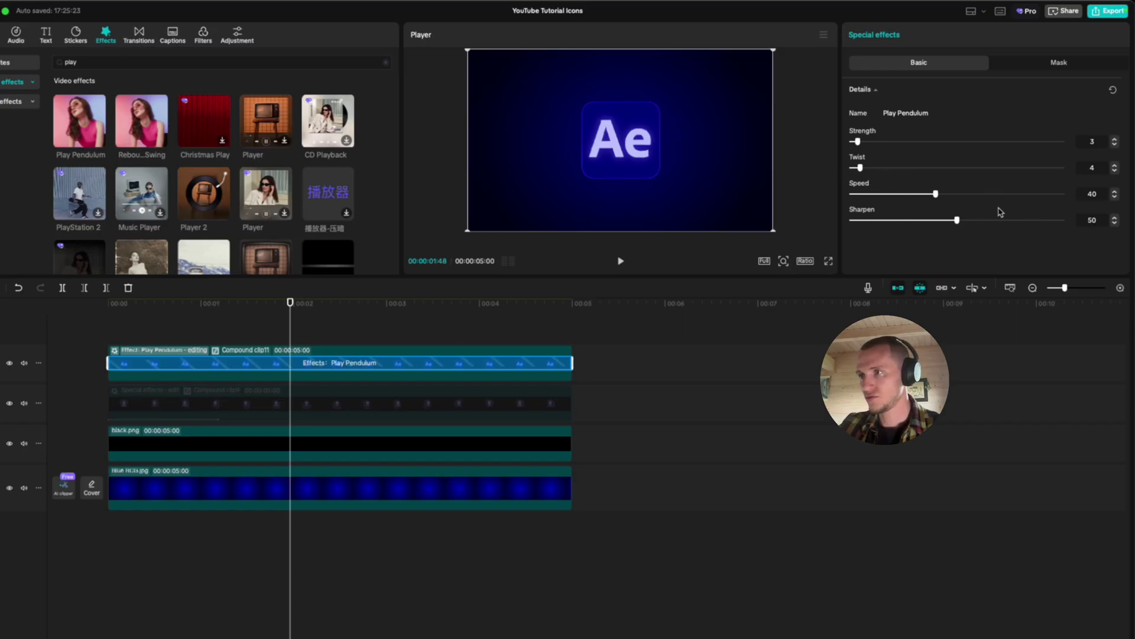
{"action": "left_click_drag", "start_coordinate": [958, 222], "coordinate": [890, 223]}
{"action": "left_click_drag", "start_coordinate": [935, 194], "coordinate": [997, 194]}
{"action": "left_click", "coordinate": [389, 331]}
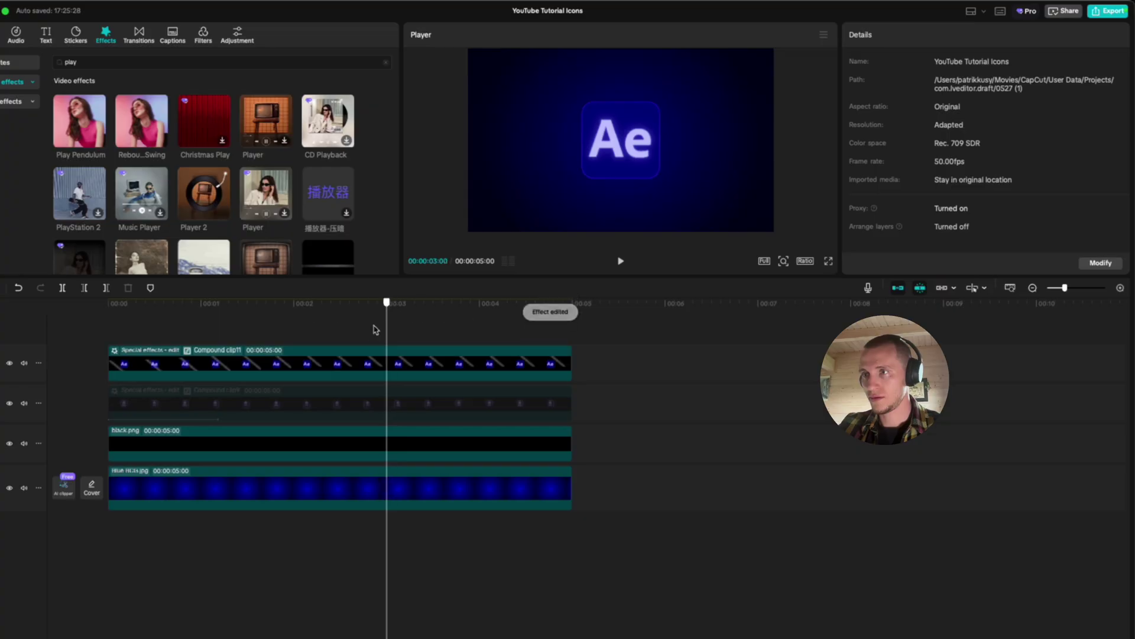
{"action": "left_click", "coordinate": [111, 329]}
{"action": "key", "text": "space"}
{"action": "key", "text": "space"}
Give the Ae compound clip the Slide Up in animation with a 1.2 s duration
{"action": "left_click", "coordinate": [376, 358]}
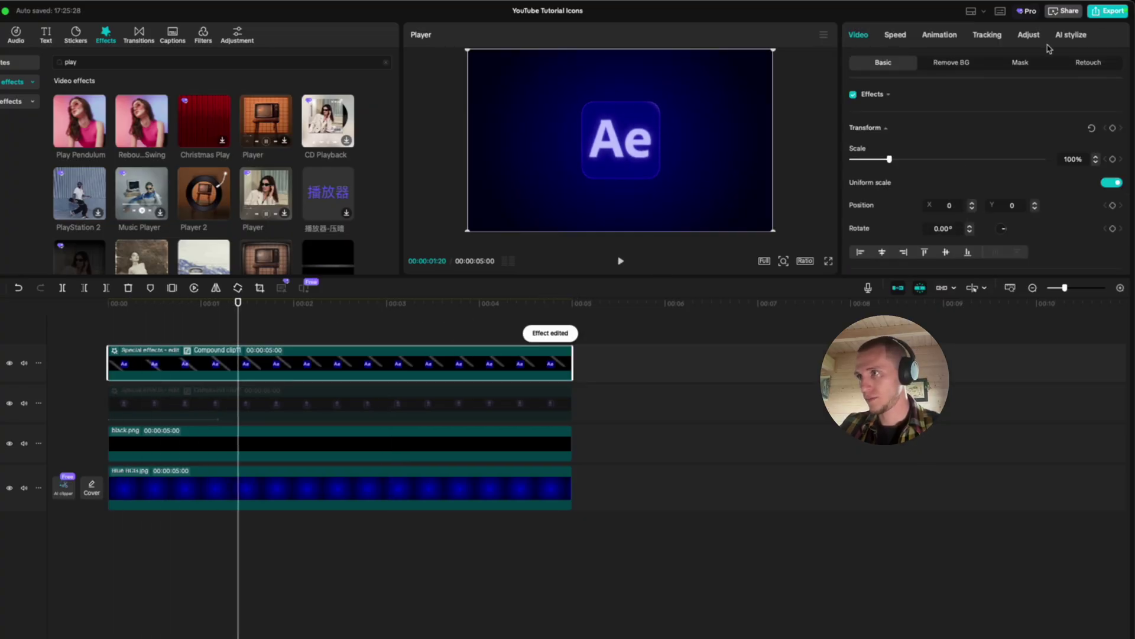
{"action": "left_click", "coordinate": [941, 35]}
{"action": "left_click", "coordinate": [1058, 103]}
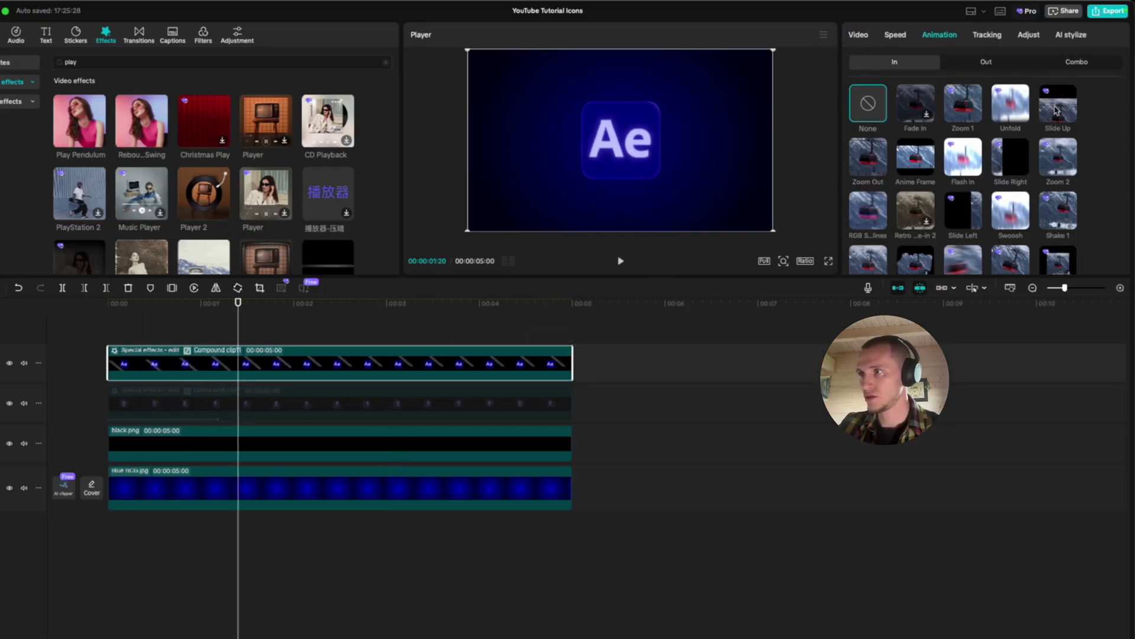
{"action": "left_click_drag", "start_coordinate": [954, 260], "coordinate": [984, 261]}
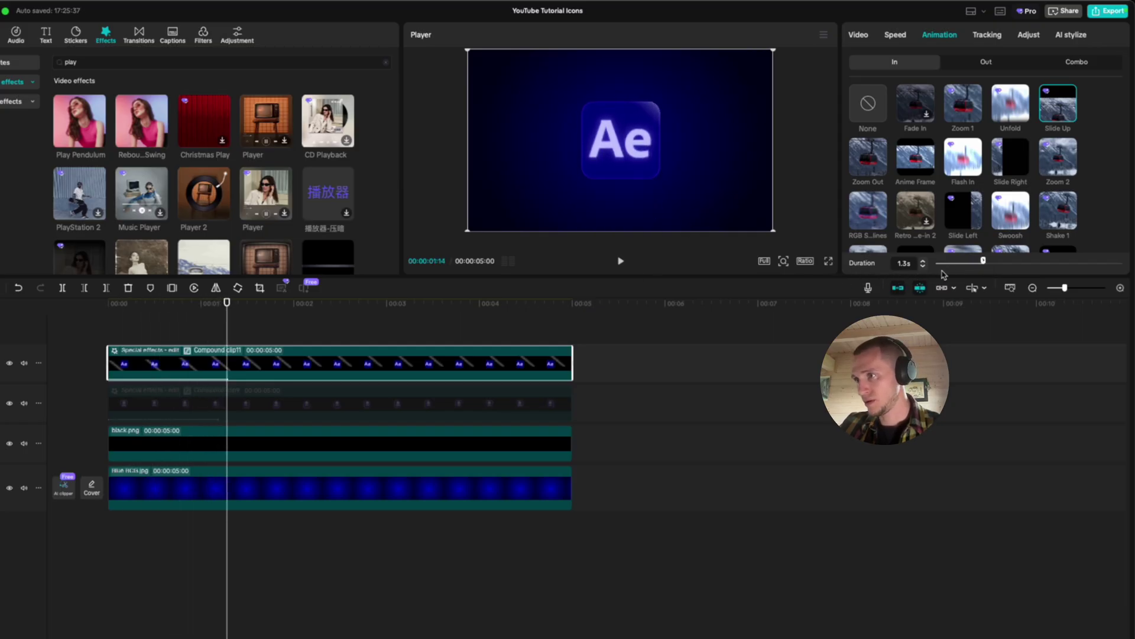
{"action": "left_click", "coordinate": [924, 266]}
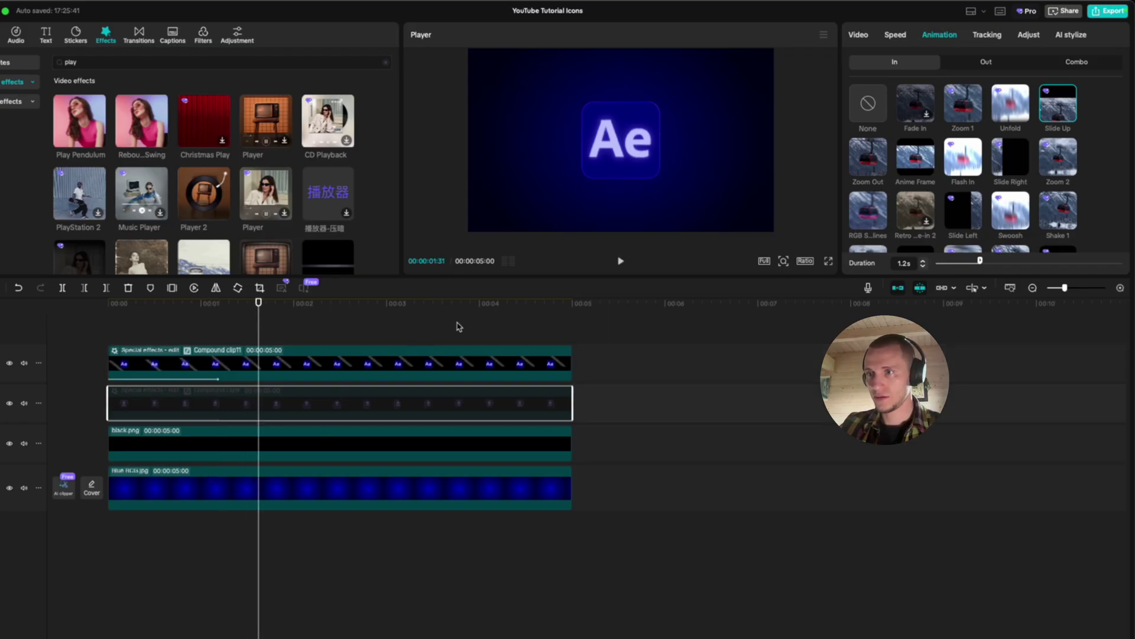
Scale the Ae icon down and place it left of centre, with the person icon clip unhidden beside it
{"action": "left_click_drag", "start_coordinate": [773, 50], "coordinate": [720, 81]}
{"action": "left_click_drag", "start_coordinate": [694, 127], "coordinate": [616, 132]}
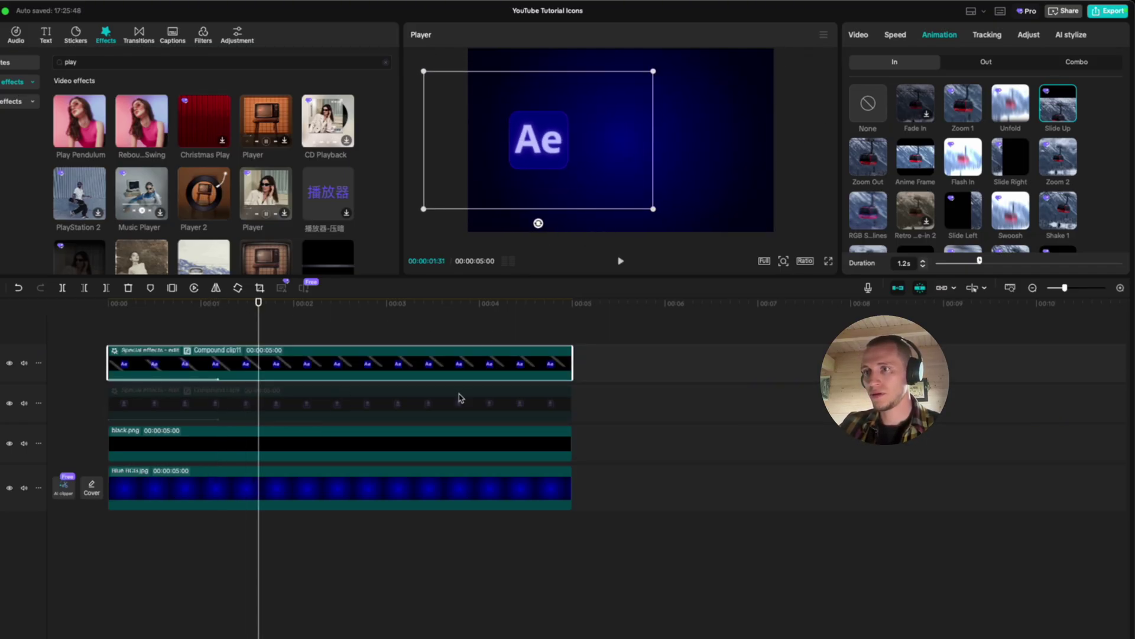
{"action": "left_click", "coordinate": [462, 397]}
{"action": "key", "text": "space"}
{"action": "key", "text": "space"}
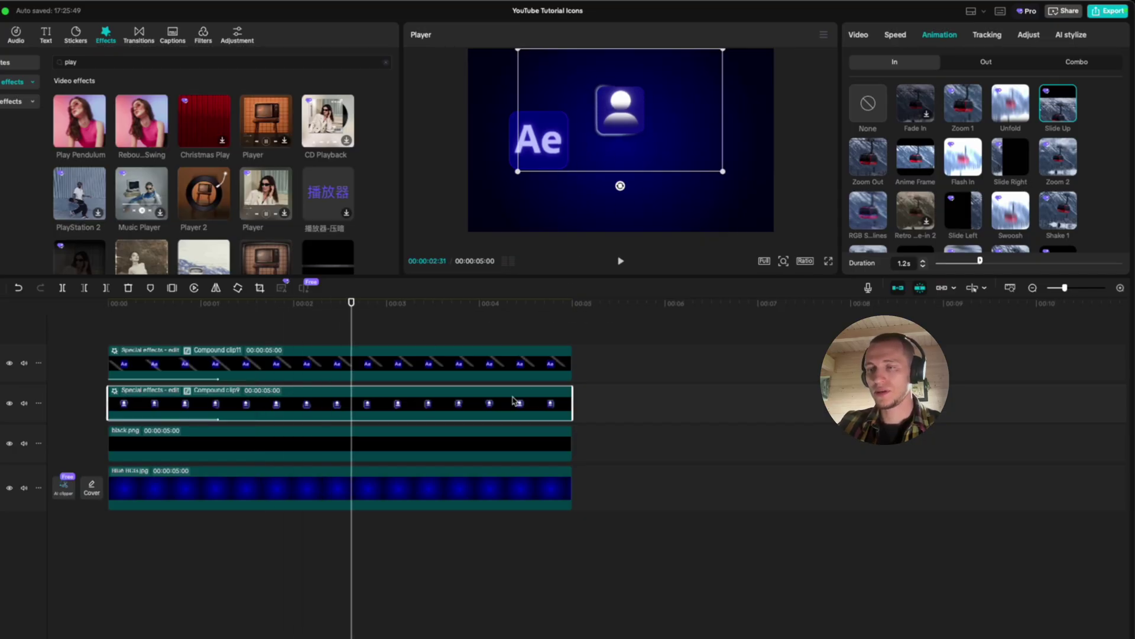
Hide both the person icon and the Ae icon compound clips in the timeline
{"action": "left_click", "coordinate": [459, 364]}
{"action": "left_click", "coordinate": [460, 396]}
{"action": "key", "text": "v"}
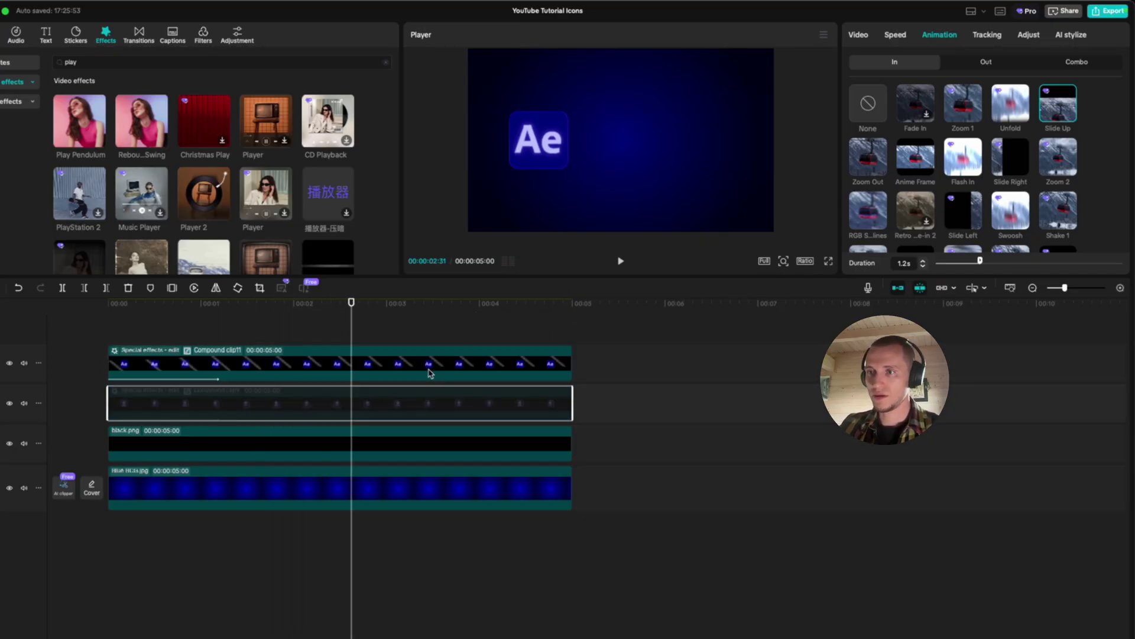
{"action": "left_click", "coordinate": [429, 368]}
{"action": "key", "text": "v"}
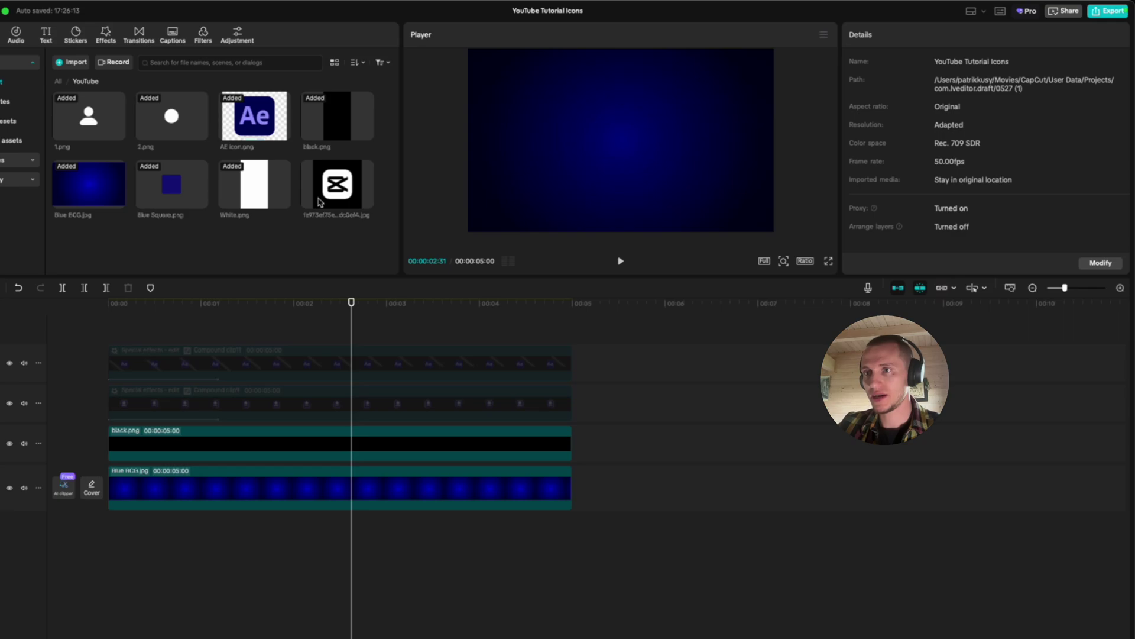
Add the CapCut logo image on a new track above the others and remove its black with a chroma key
{"action": "left_click_drag", "start_coordinate": [361, 196], "coordinate": [180, 329]}
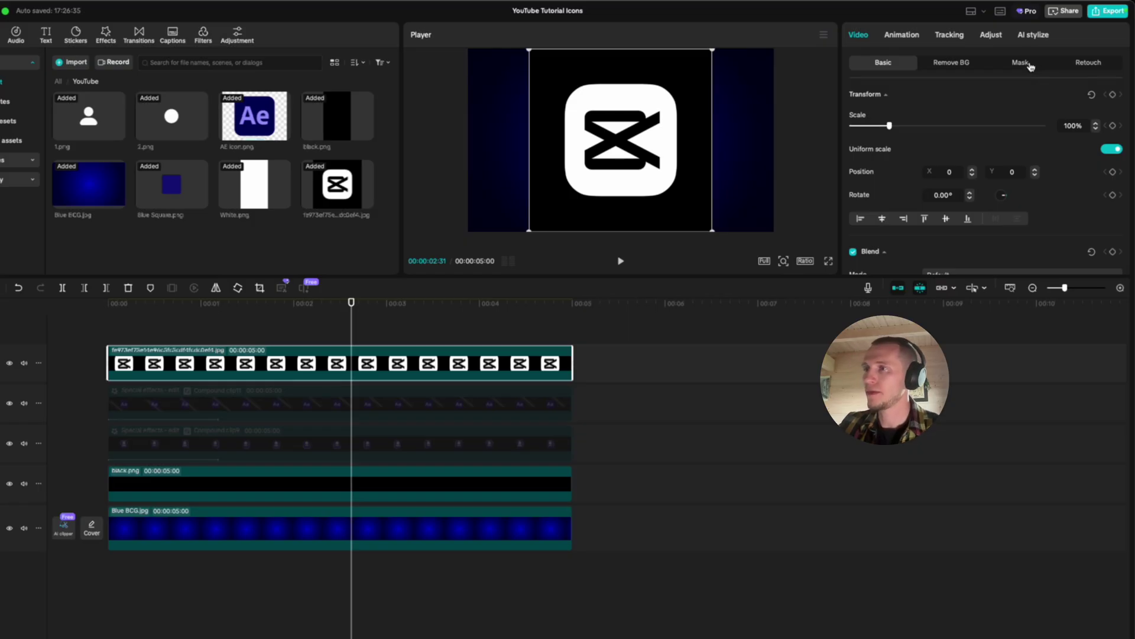
{"action": "left_click", "coordinate": [963, 63]}
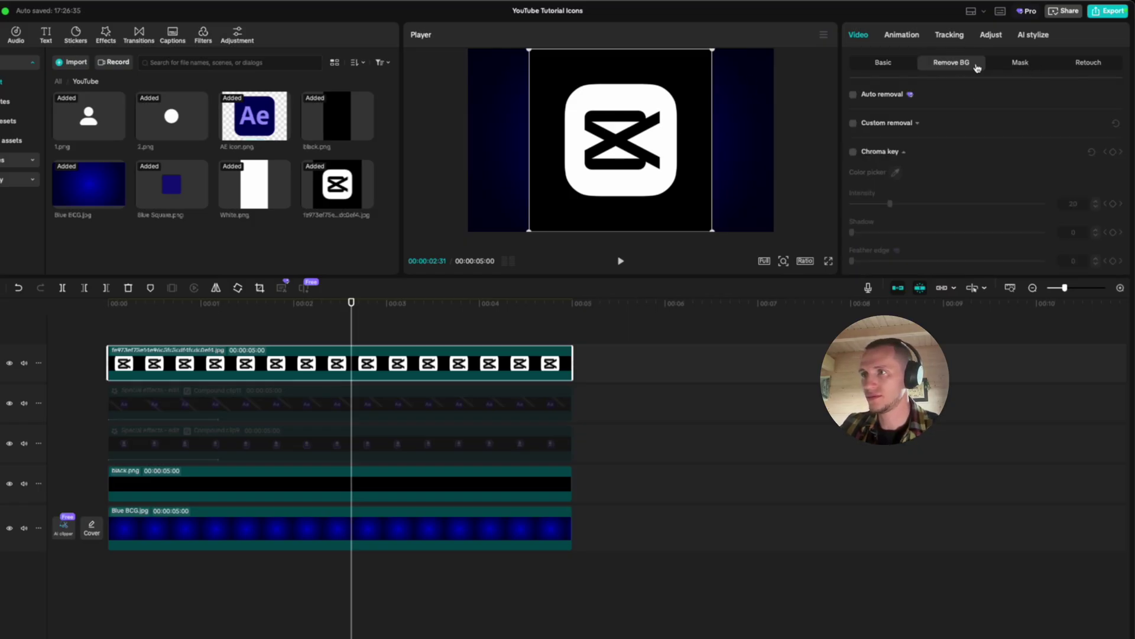
{"action": "left_click", "coordinate": [866, 152]}
{"action": "left_click", "coordinate": [596, 155]}
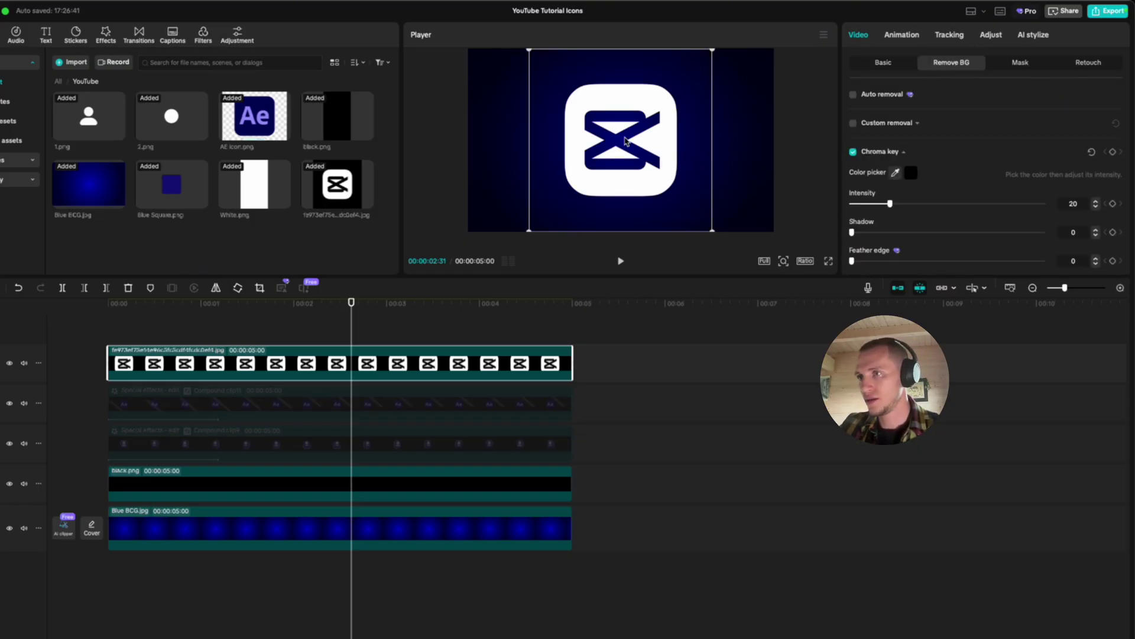
Scale the CapCut logo image down around its centre
{"action": "scroll", "coordinate": [998, 210], "scroll_direction": "down", "scroll_amount": 1}
{"action": "left_click_drag", "start_coordinate": [715, 52], "coordinate": [670, 90]}
{"action": "scroll", "coordinate": [606, 147], "scroll_direction": "up", "scroll_amount": 3}
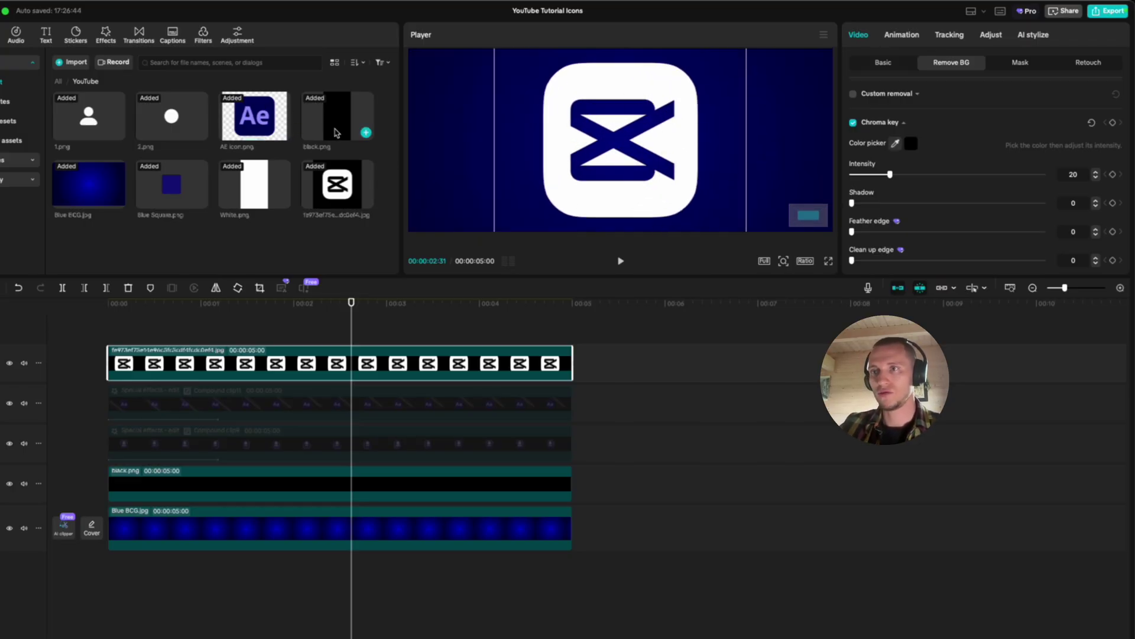
Add black.png at the start of a new track and set its layer to 2, behind the CapCut logo
{"action": "left_click_drag", "start_coordinate": [340, 113], "coordinate": [109, 353]}
{"action": "left_click", "coordinate": [907, 67]}
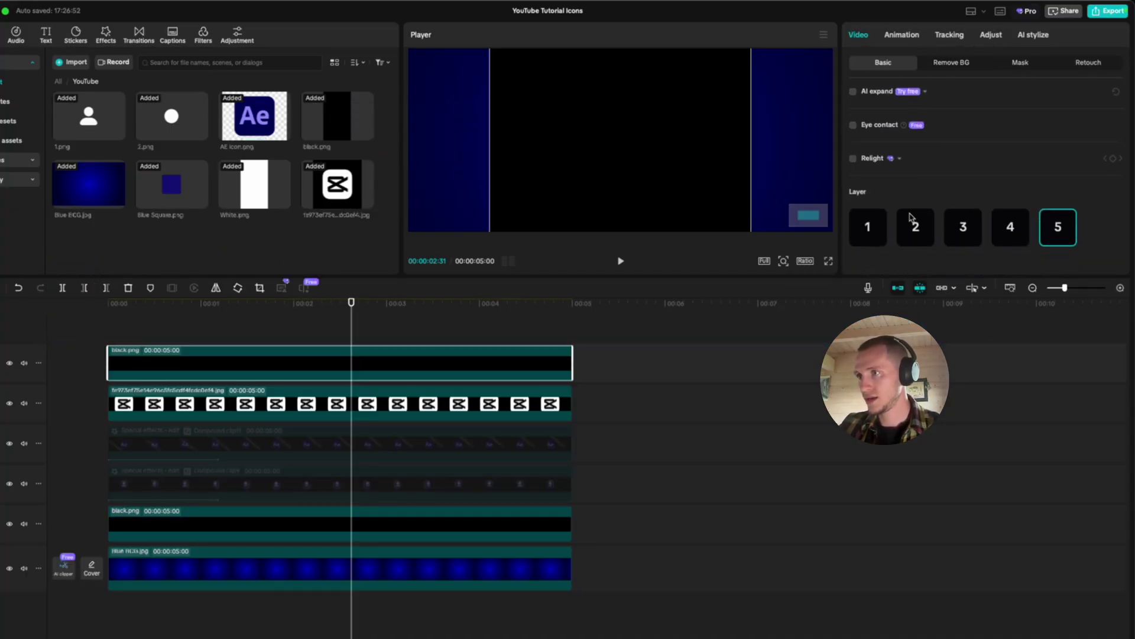
{"action": "left_click", "coordinate": [920, 224]}
{"action": "left_click", "coordinate": [1019, 64]}
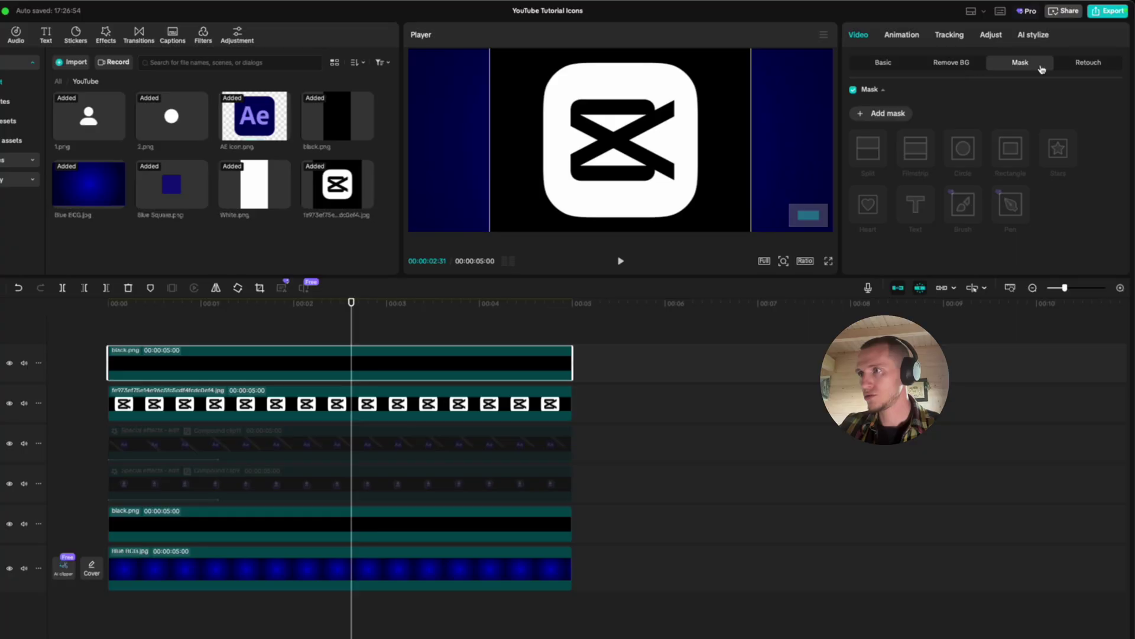
Combine black.png and the CapCut logo image into one compound clip and give it a rectangle mask
{"action": "left_click_drag", "start_coordinate": [604, 367], "coordinate": [550, 406]}
{"action": "key", "text": "alt+g"}
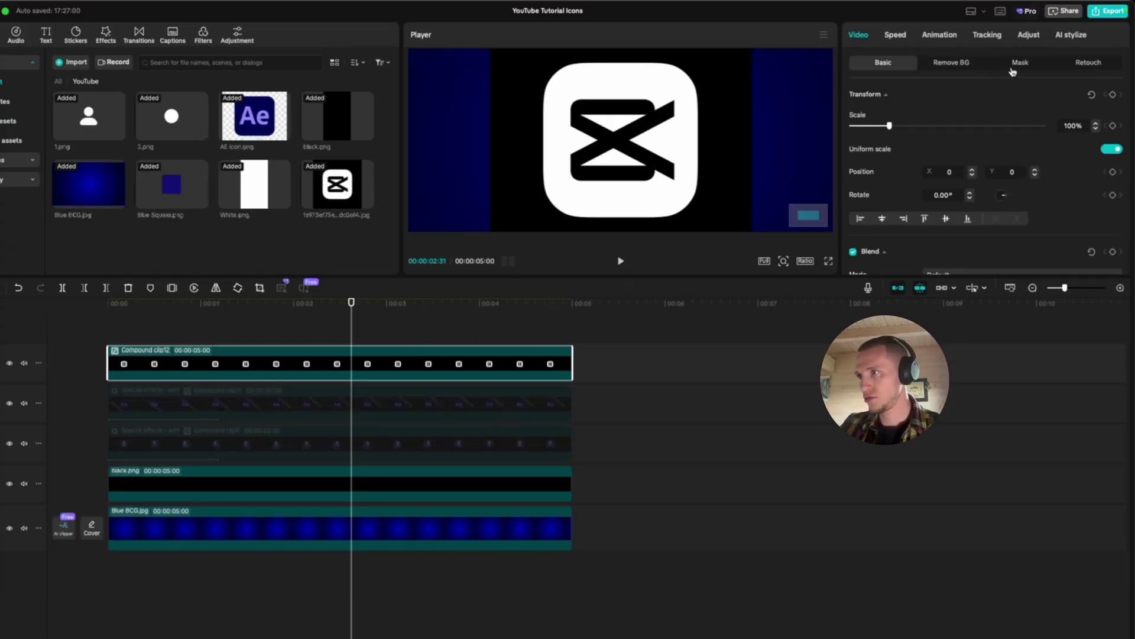
{"action": "left_click", "coordinate": [1016, 65]}
{"action": "left_click", "coordinate": [1021, 146]}
Fit the mask to the CapCut logo at about 355 by 355 and set its round corners to 30
{"action": "left_click_drag", "start_coordinate": [759, 115], "coordinate": [685, 142]}
{"action": "scroll", "coordinate": [710, 160], "scroll_direction": "down", "scroll_amount": 2}
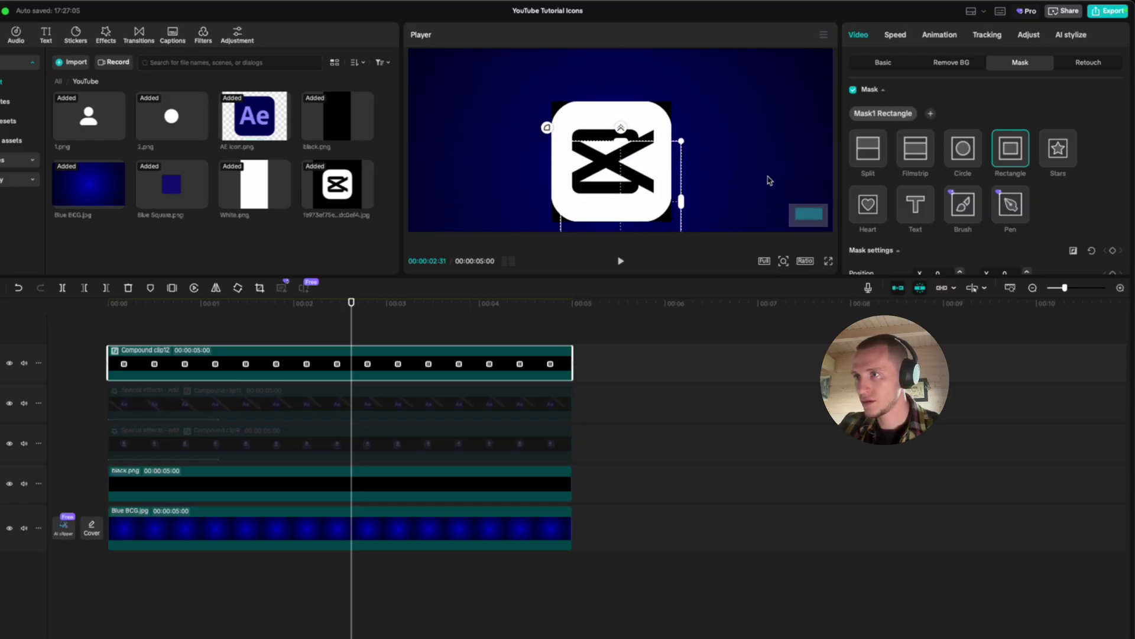
{"action": "scroll", "coordinate": [893, 236], "scroll_direction": "down", "scroll_amount": 4}
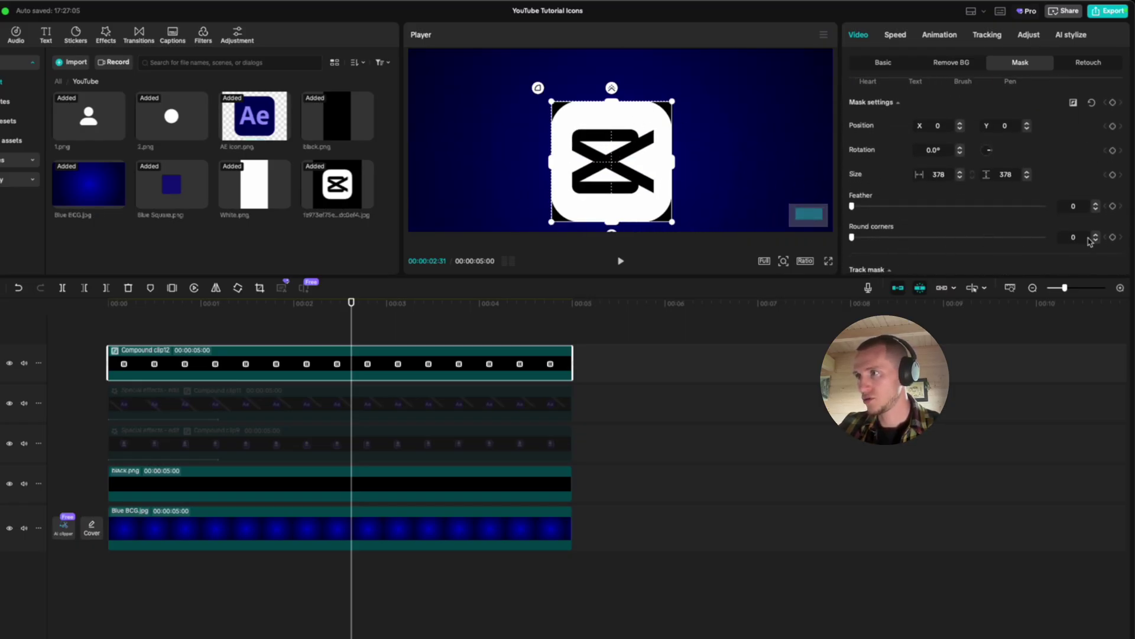
{"action": "type", "text": "30"}
{"action": "key", "text": "Return"}
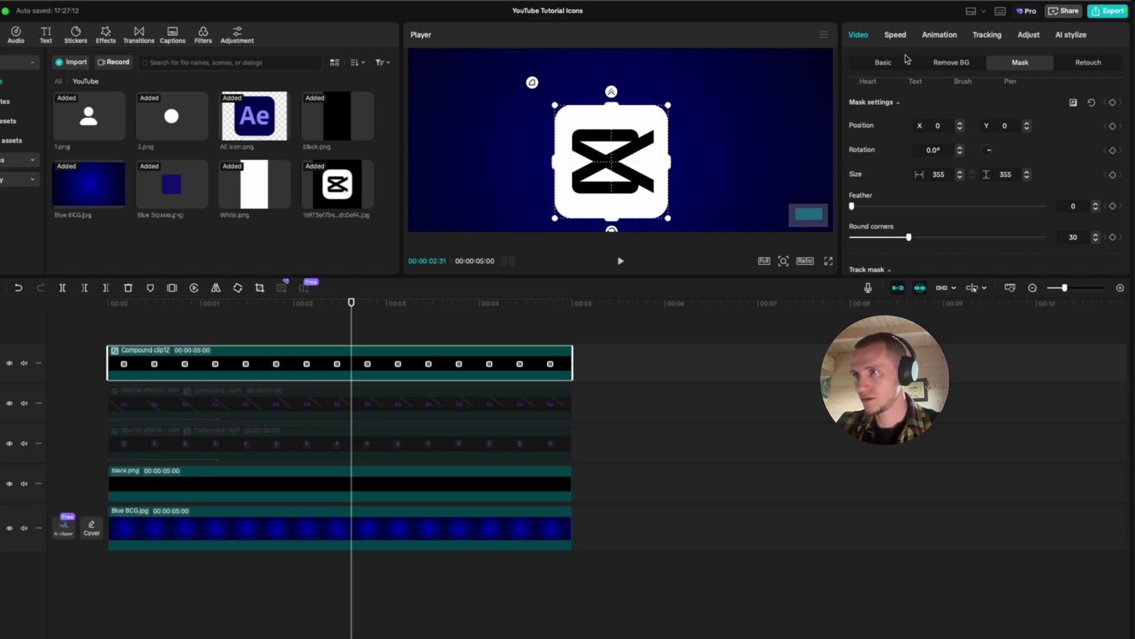
Add White.png at the start of a new track and set its layer to 2, behind the CapCut logo
{"action": "left_click", "coordinate": [887, 64]}
{"action": "left_click_drag", "start_coordinate": [351, 303], "coordinate": [50, 331]}
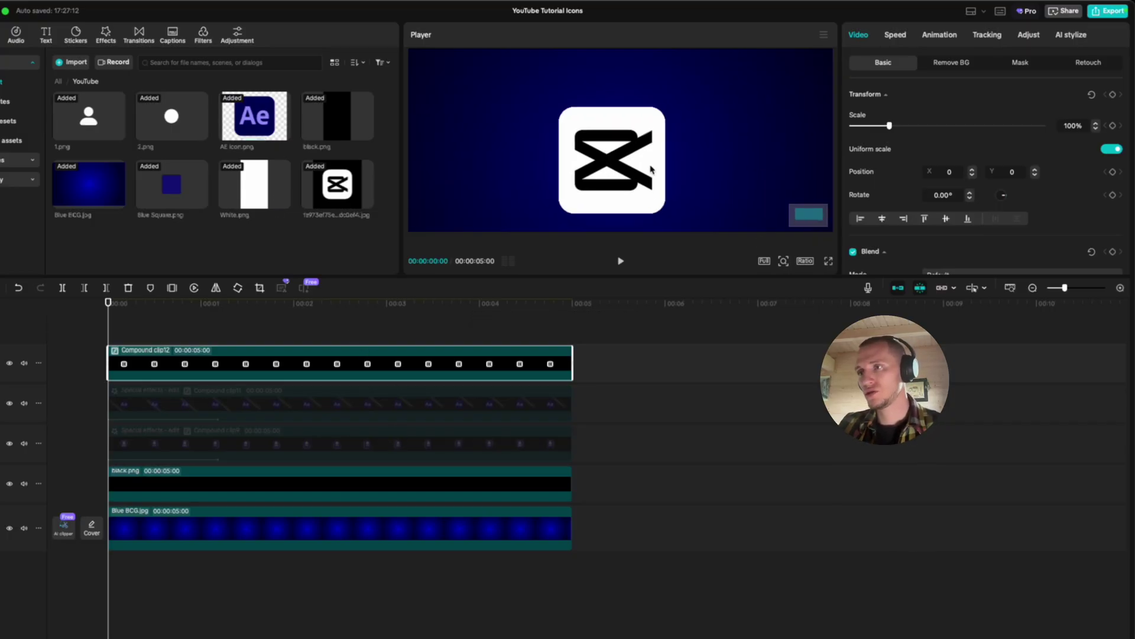
{"action": "left_click_drag", "start_coordinate": [264, 170], "coordinate": [122, 307]}
{"action": "scroll", "coordinate": [908, 246], "scroll_direction": "down", "scroll_amount": 8}
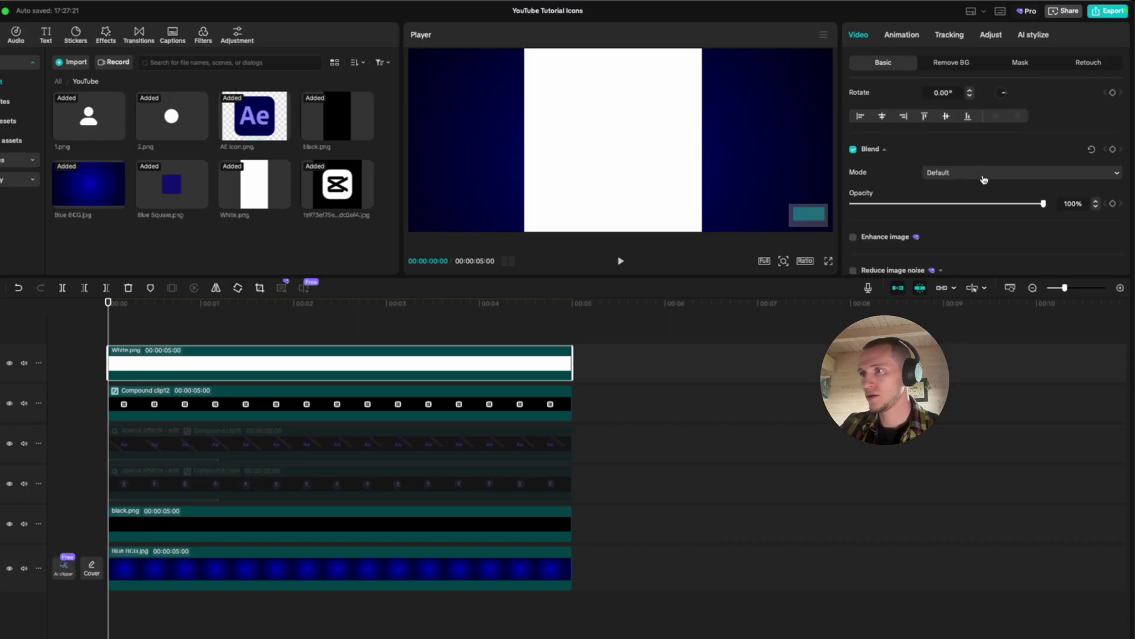
{"action": "left_click", "coordinate": [919, 228]}
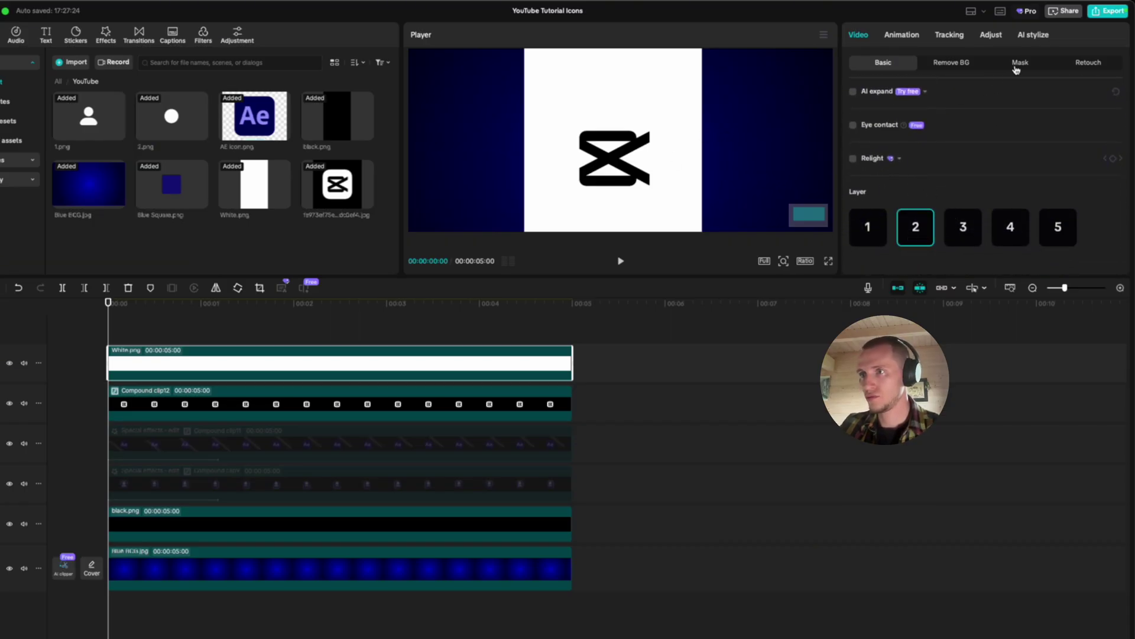
Give White.png a rectangle mask of about 582 by 580 with a feather of 25
{"action": "scroll", "coordinate": [1023, 72], "scroll_direction": "up", "scroll_amount": 8}
{"action": "left_click", "coordinate": [1022, 66]}
{"action": "left_click", "coordinate": [997, 152]}
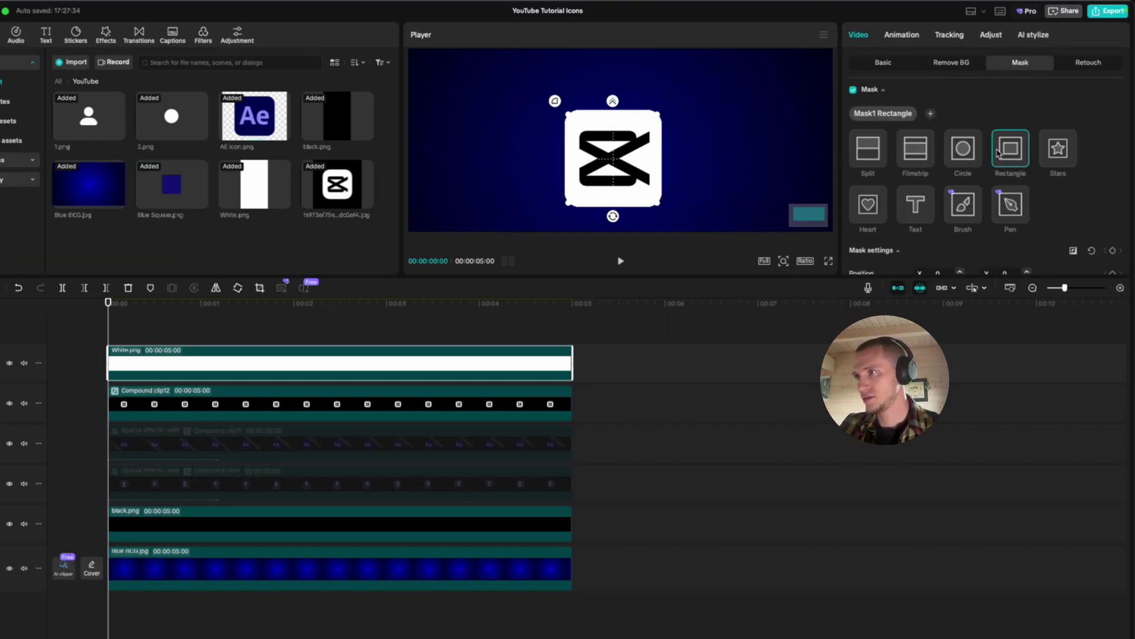
{"action": "mouse_move", "coordinate": [658, 115]}
{"action": "left_mouse_down"}
{"action": "mouse_move", "coordinate": [667, 104]}
{"action": "mouse_move", "coordinate": [661, 111]}
{"action": "left_mouse_up"}
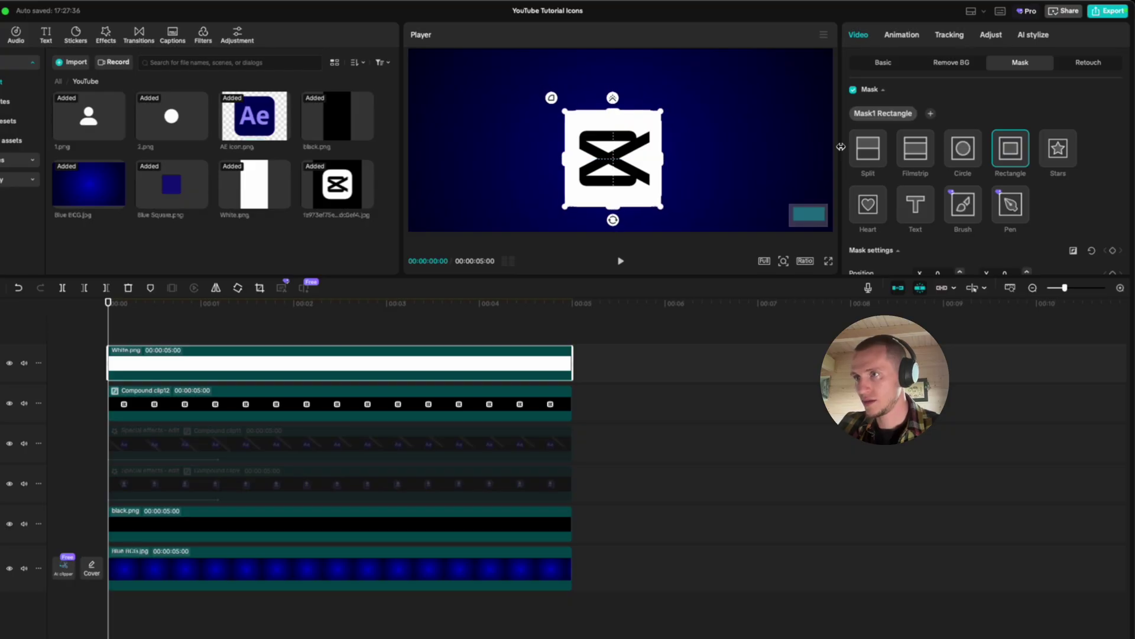
{"action": "scroll", "coordinate": [654, 165], "scroll_direction": "down", "scroll_amount": 2}
{"action": "left_click_drag", "start_coordinate": [655, 166], "coordinate": [652, 164]}
{"action": "scroll", "coordinate": [869, 265], "scroll_direction": "down", "scroll_amount": 5}
{"action": "left_click_drag", "start_coordinate": [853, 229], "coordinate": [898, 230]}
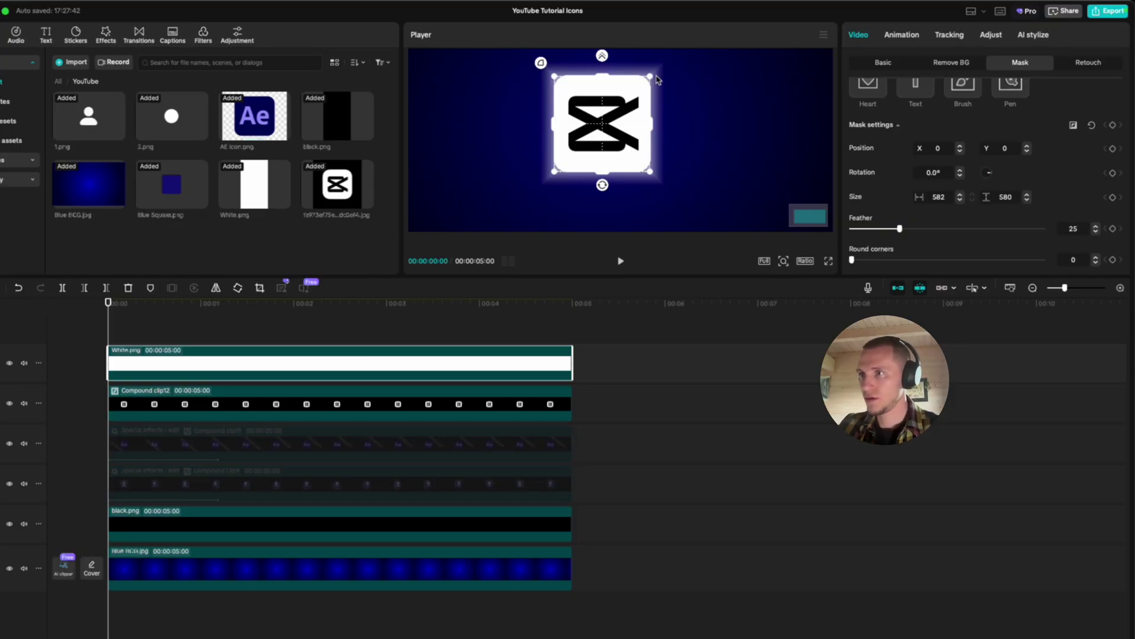
Shrink White.png's mask to about 521 by 518, with round corners of 30 and a feather of about 31
{"action": "left_click_drag", "start_coordinate": [649, 80], "coordinate": [643, 84]}
{"action": "scroll", "coordinate": [986, 228], "scroll_direction": "down", "scroll_amount": 1}
{"action": "left_click", "coordinate": [1073, 232]}
{"action": "type", "text": "30"}
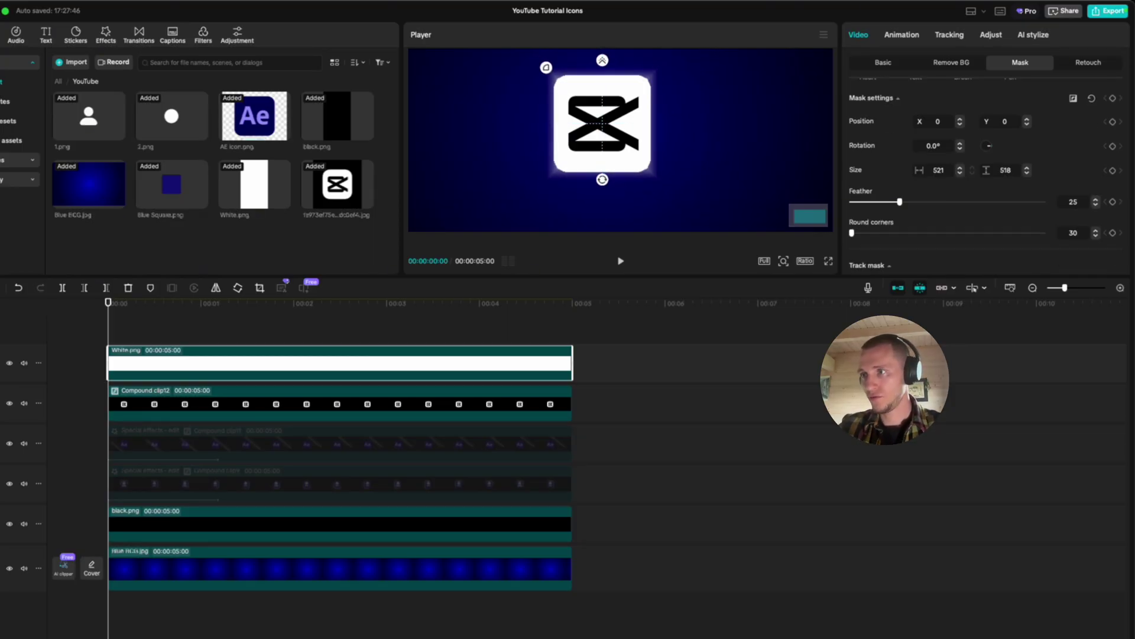
{"action": "left_click_drag", "start_coordinate": [900, 202], "coordinate": [913, 204]}
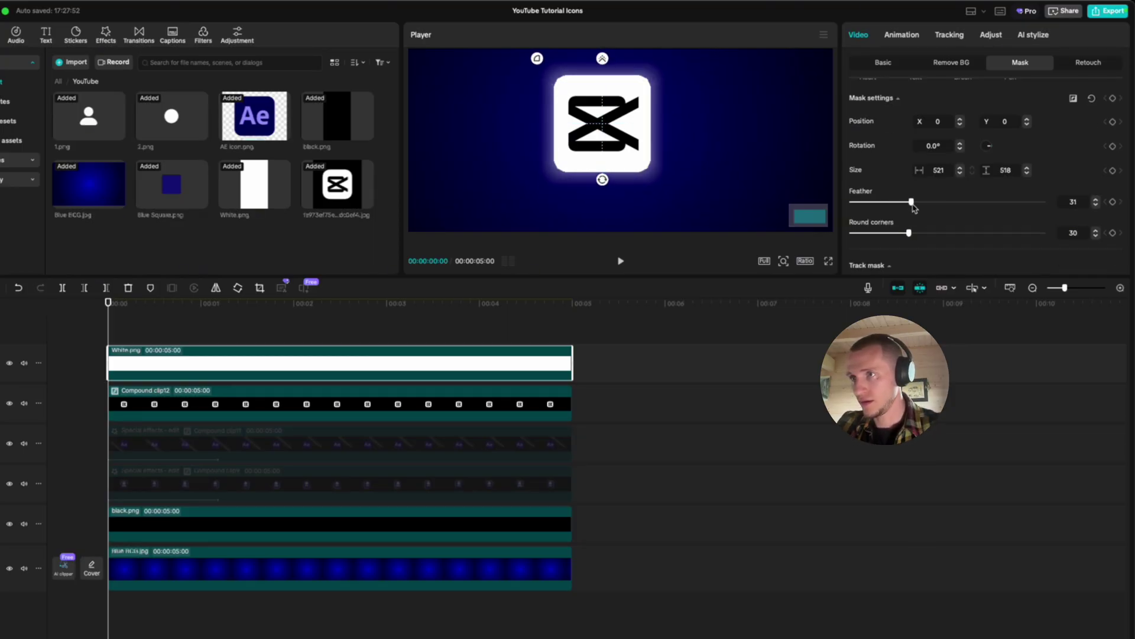
Combine White.png and the CapCut logo compound clip into one new compound clip
{"action": "left_click", "coordinate": [494, 322]}
{"action": "left_click", "coordinate": [300, 325]}
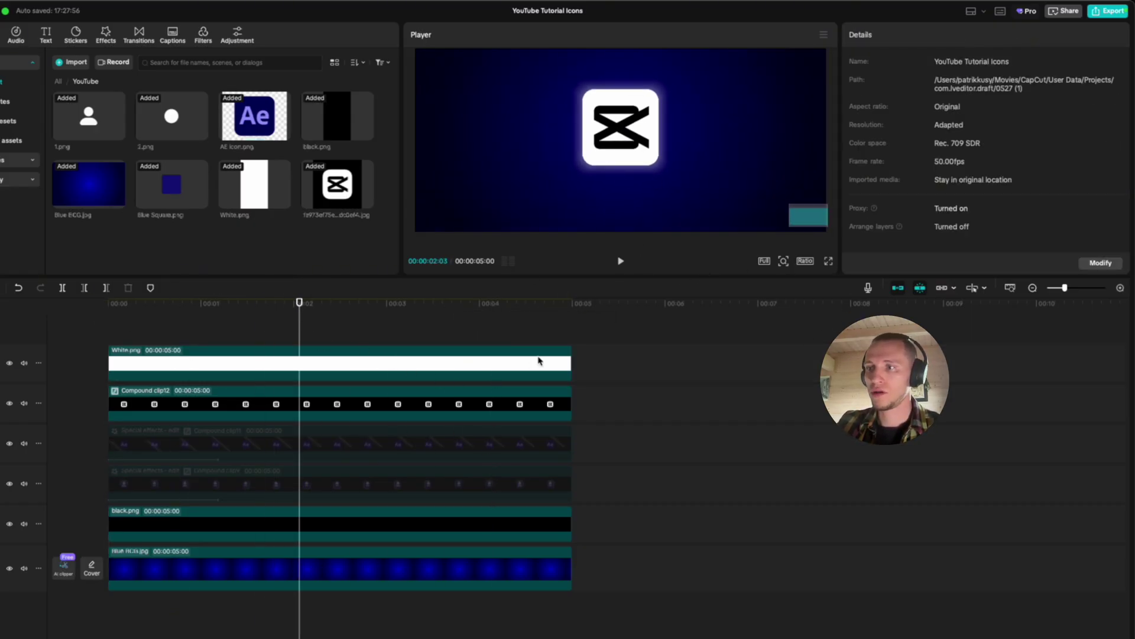
{"action": "left_click_drag", "start_coordinate": [610, 342], "coordinate": [562, 417]}
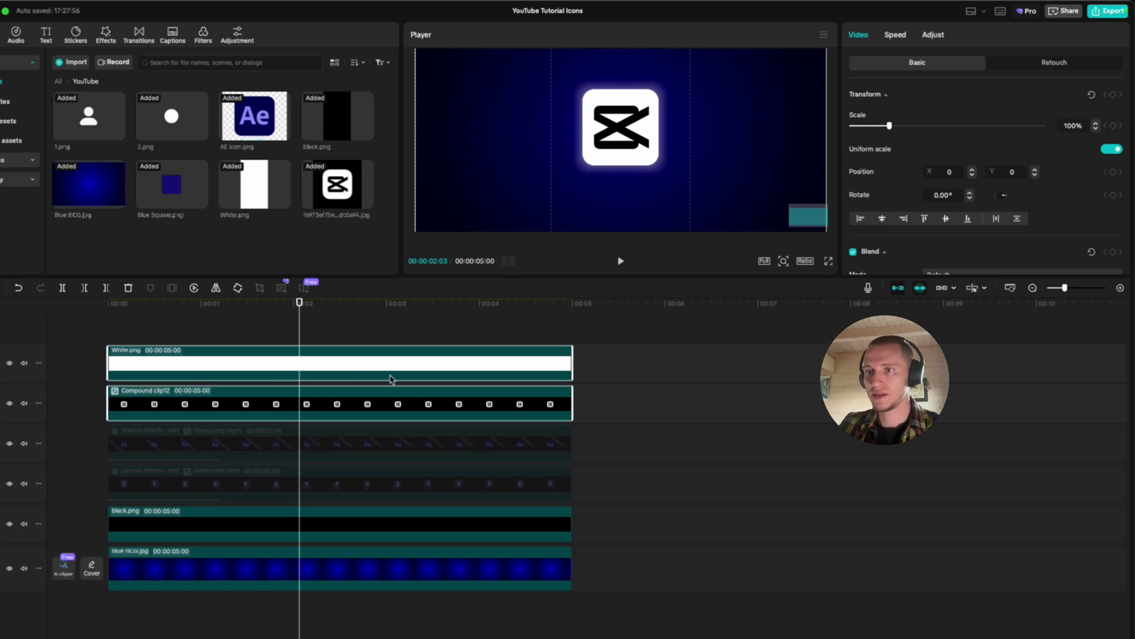
{"action": "right_click", "coordinate": [214, 364]}
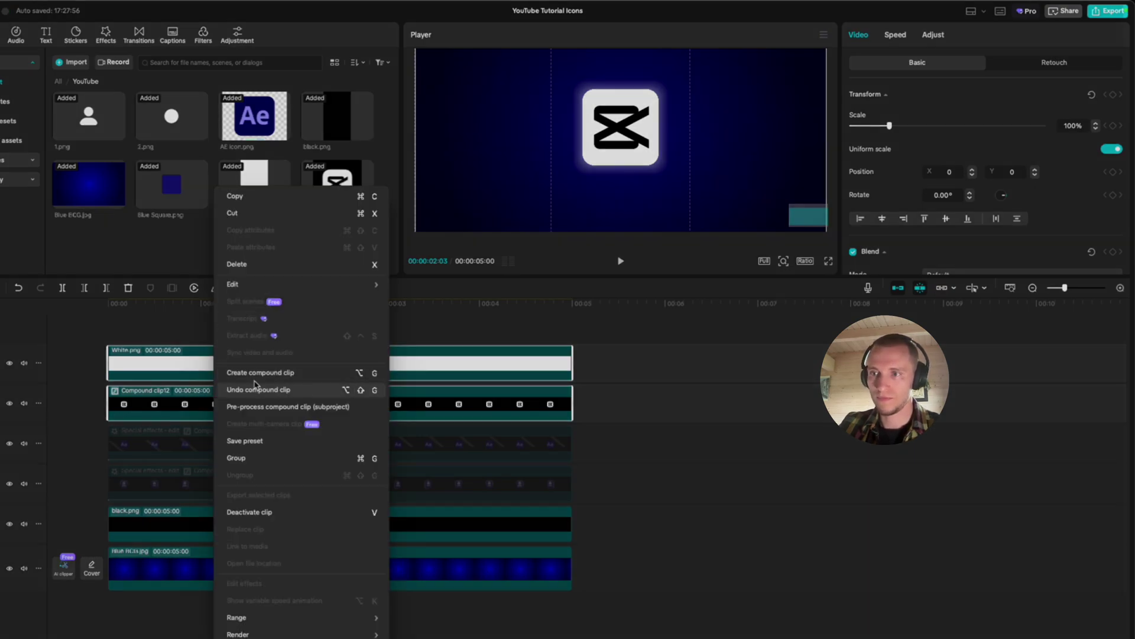
{"action": "left_click", "coordinate": [314, 376]}
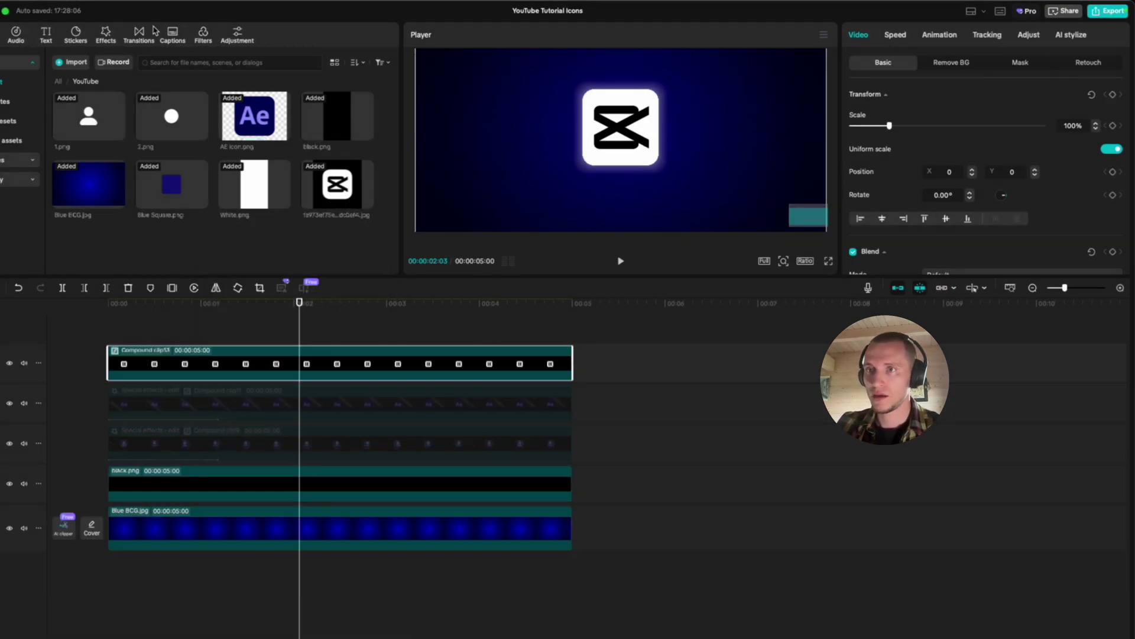
Search the effects for "glow" and apply Glow 2 to the CapCut icon's compound clip
{"action": "left_click", "coordinate": [106, 35]}
{"action": "double_click", "coordinate": [121, 60]}
{"action": "type", "text": "glow"}
{"action": "key", "text": "Return"}
{"action": "left_click_drag", "start_coordinate": [266, 120], "coordinate": [266, 358]}
Set the Glow 2 effect's glow to 10 and its size to 40
{"action": "left_click_drag", "start_coordinate": [957, 141], "coordinate": [874, 147]}
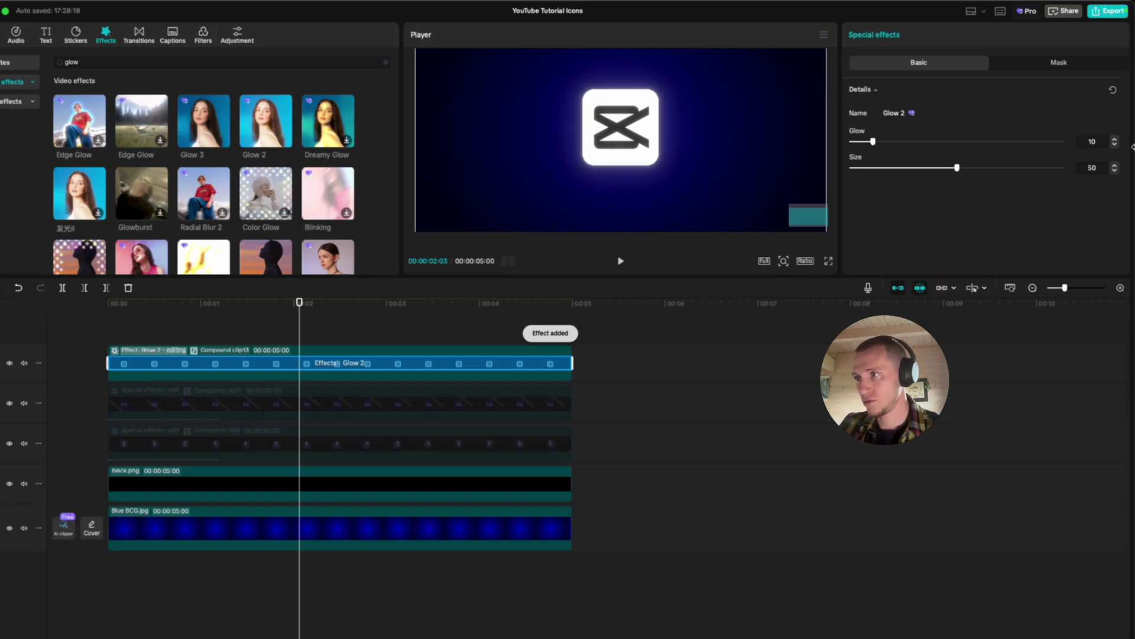
{"action": "type", "text": "25"}
{"action": "key", "text": "Return"}
{"action": "left_click", "coordinate": [1105, 167]}
{"action": "key", "text": "Return"}
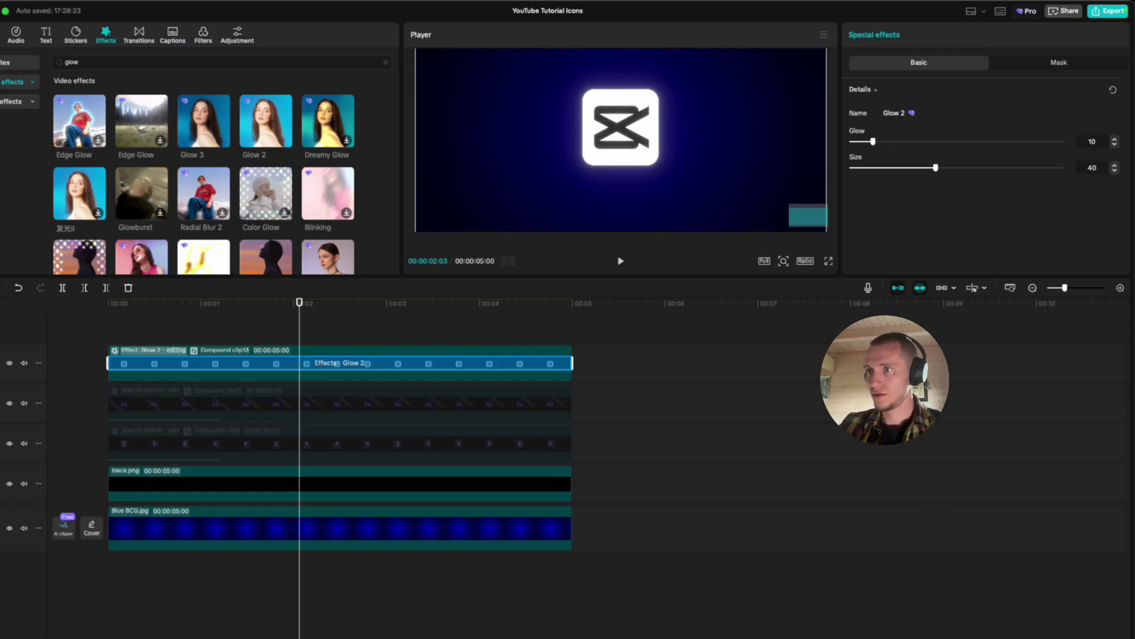
Search the effects for "play" and apply Play Pendulum to the CapCut icon's compound clip
{"action": "left_click_drag", "start_coordinate": [511, 325], "coordinate": [217, 323]}
{"action": "left_click", "coordinate": [150, 60]}
{"action": "type", "text": "play"}
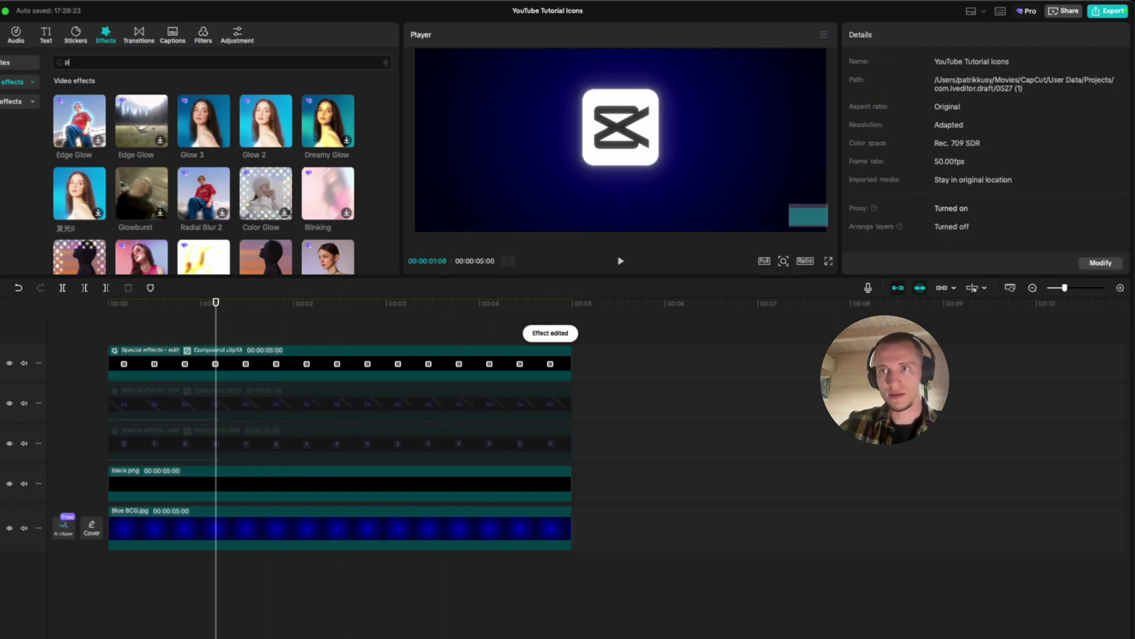
{"action": "key", "text": "Return"}
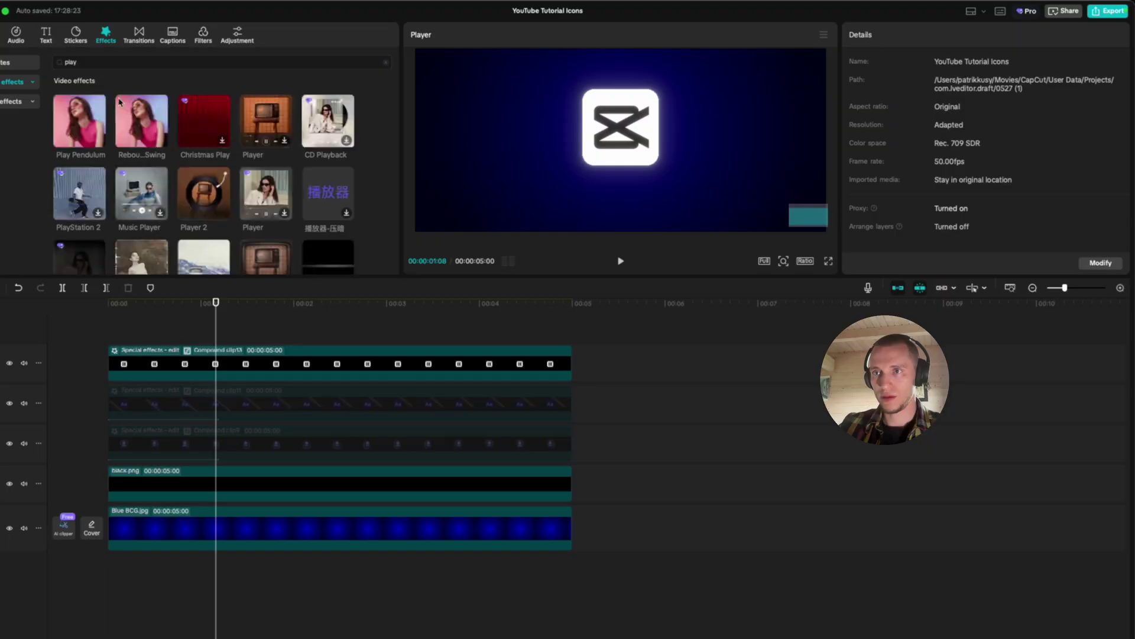
{"action": "left_click_drag", "start_coordinate": [80, 121], "coordinate": [456, 362]}
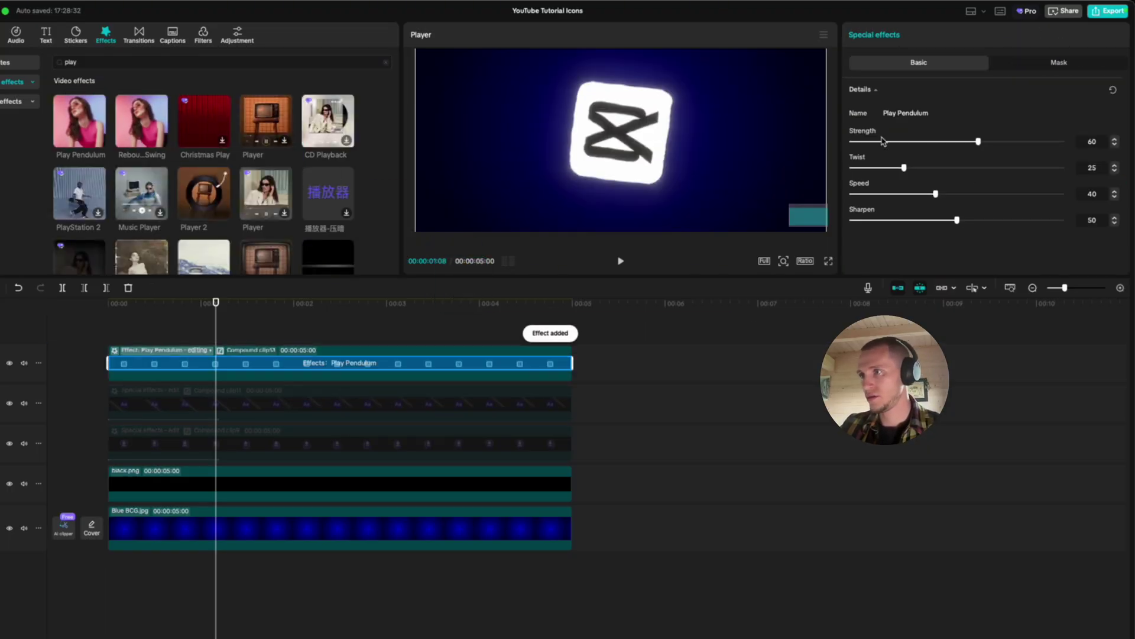
Set Play Pendulum's strength to about 4, twist to 3, speed to 57 and sharpen to 17
{"action": "left_click", "coordinate": [859, 141]}
{"action": "left_click_drag", "start_coordinate": [861, 169], "coordinate": [888, 220]}
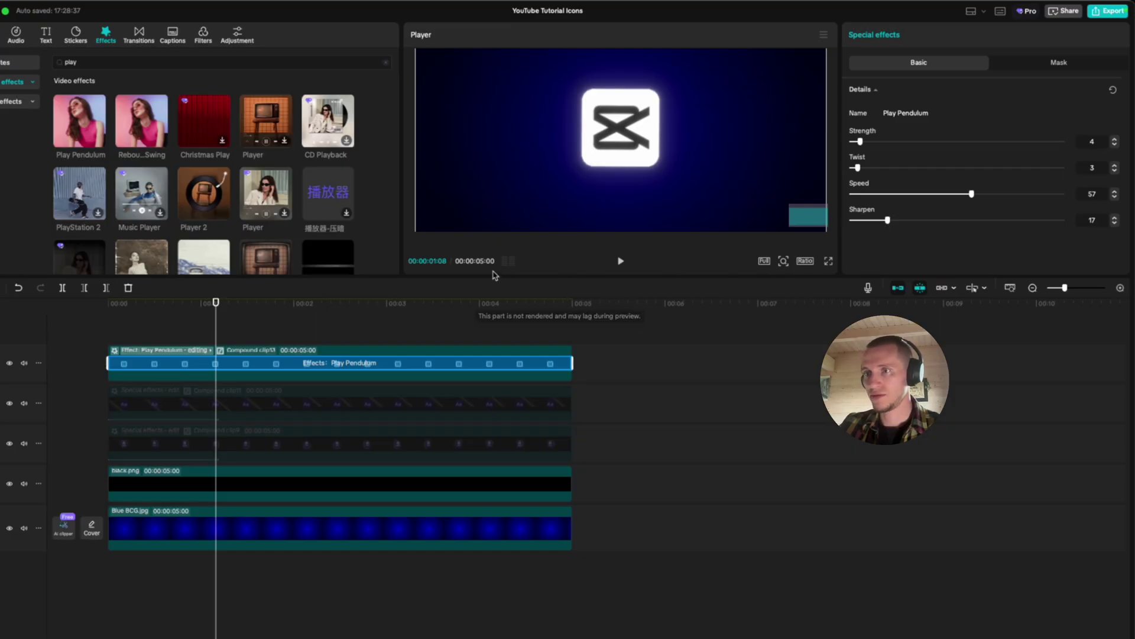
{"action": "left_click", "coordinate": [487, 325]}
Scale the CapCut icon's compound clip down to about 81% and move it horizontally into the right half of the frame
{"action": "scroll", "coordinate": [713, 144], "scroll_direction": "down", "scroll_amount": 3}
{"action": "left_click", "coordinate": [713, 143]}
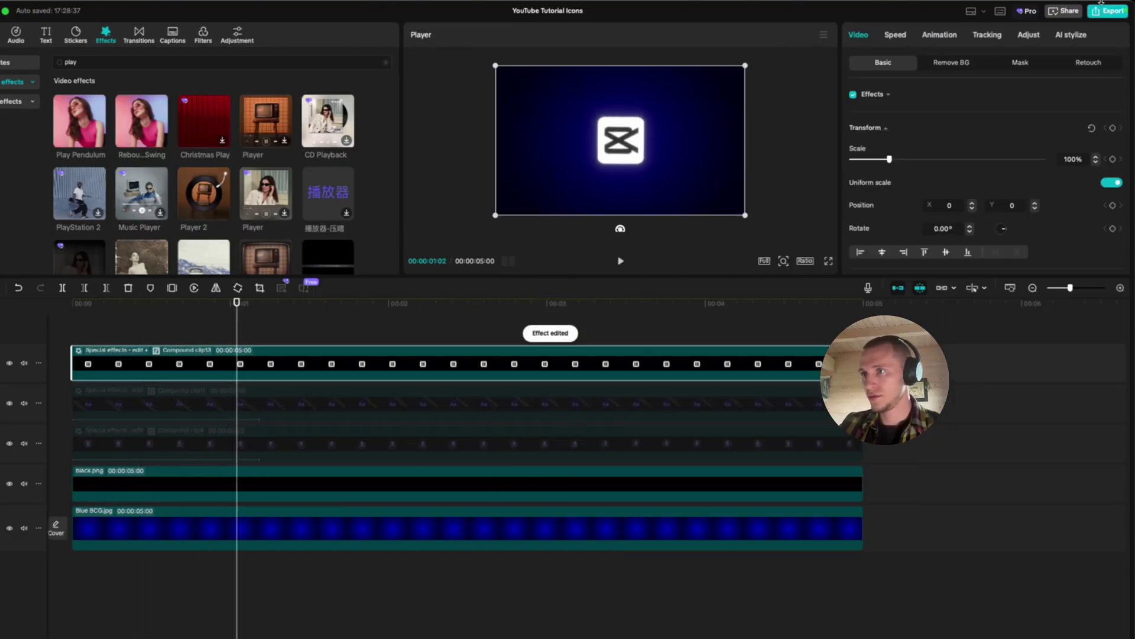
{"action": "left_click_drag", "start_coordinate": [737, 71], "coordinate": [717, 83]}
{"action": "left_click_drag", "start_coordinate": [621, 142], "coordinate": [678, 142]}
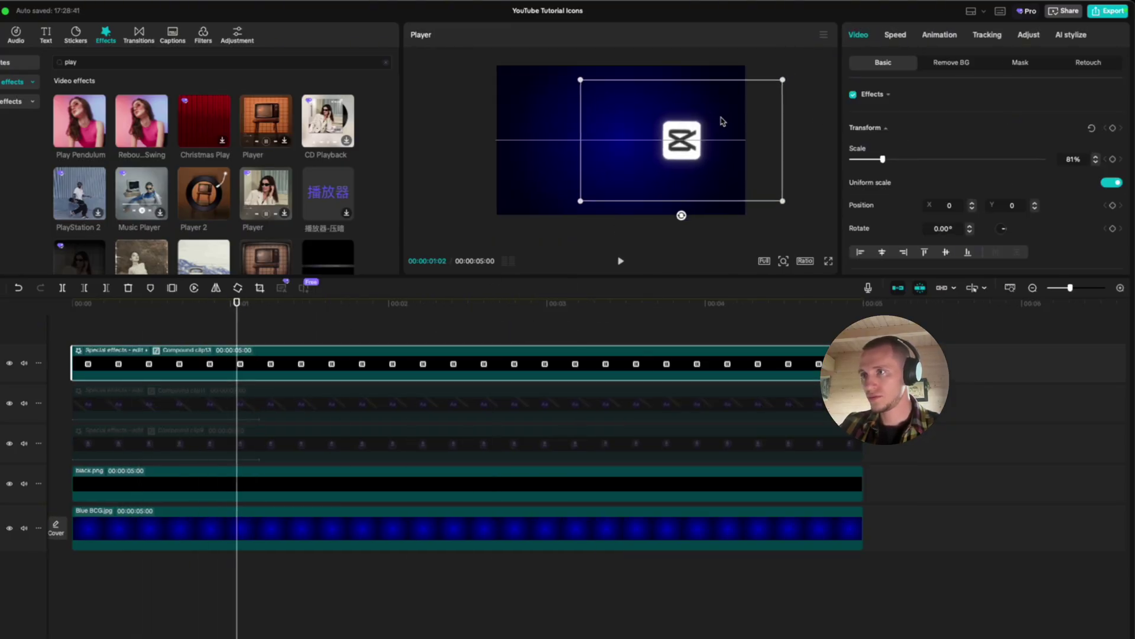
Give the CapCut icon a Slide Up entrance animation with a duration of about 1.2 s
{"action": "left_click", "coordinate": [939, 35]}
{"action": "left_click", "coordinate": [1058, 104]}
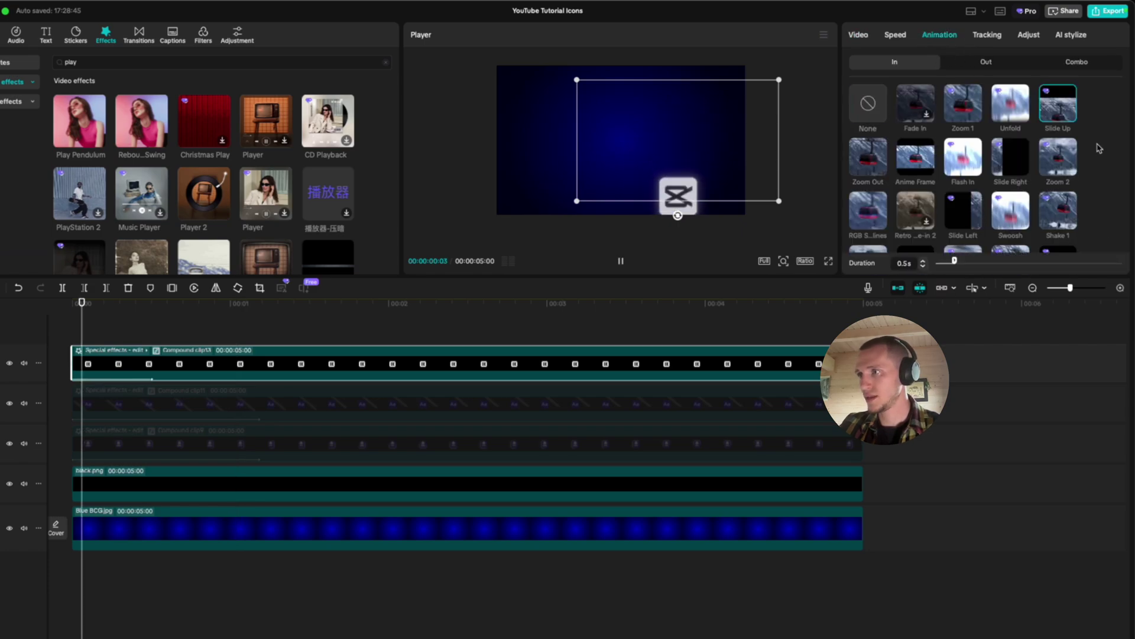
{"action": "left_click_drag", "start_coordinate": [955, 261], "coordinate": [979, 261]}
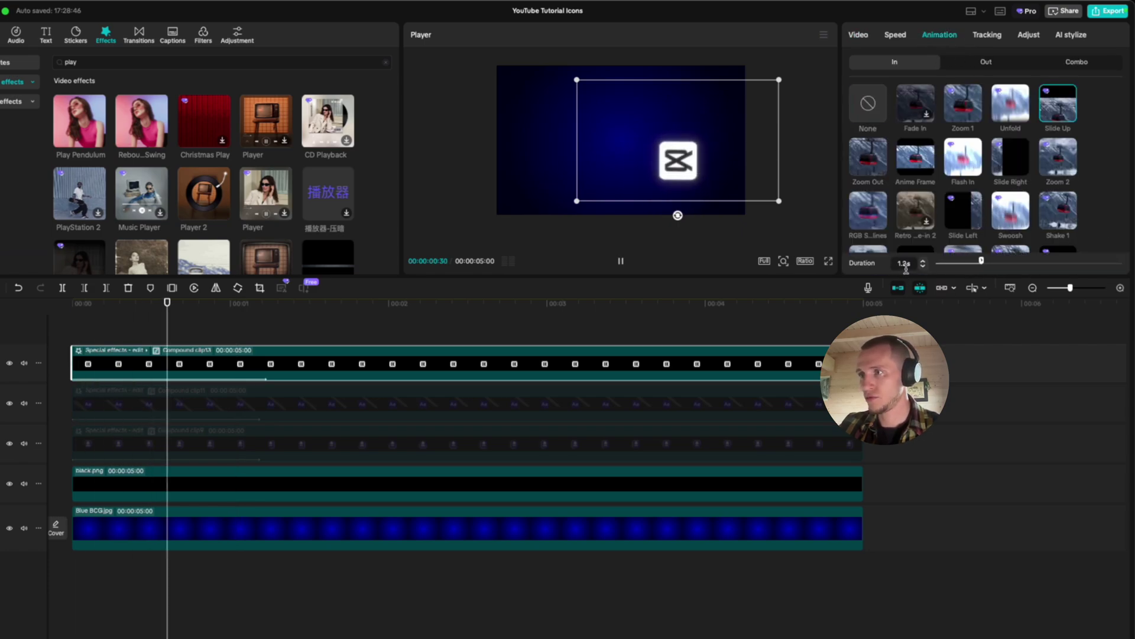
Reactivate the compound clips of the Ae icon and the person icon on the timeline
{"action": "left_click", "coordinate": [591, 417]}
{"action": "left_click", "coordinate": [592, 433]}
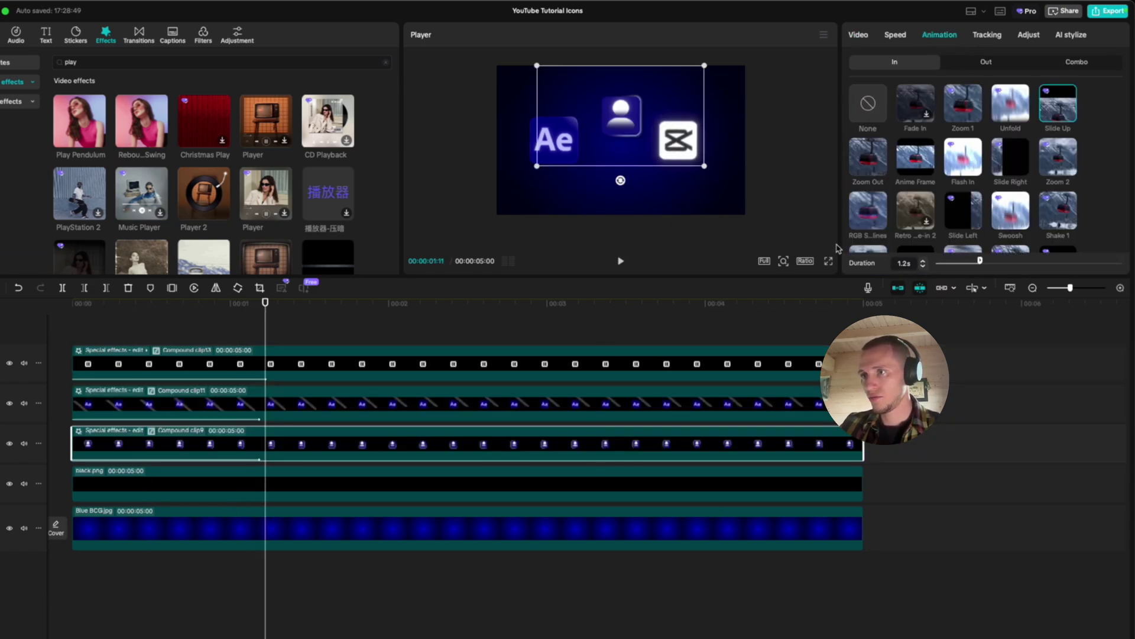